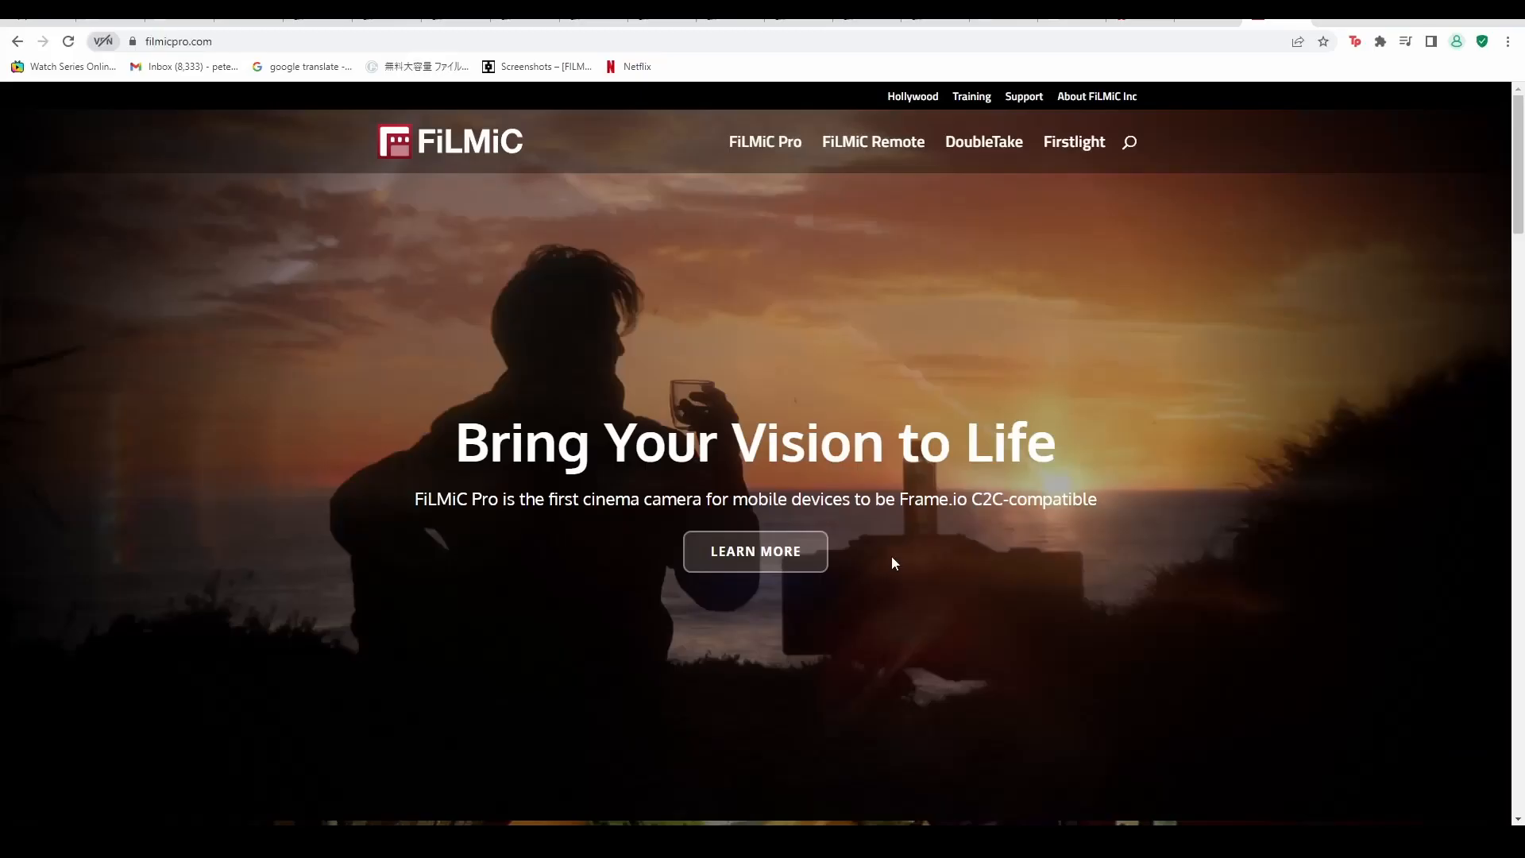
Step: Look through the product sections on the FiLMiC homepage, including FiLMiC Pro, DoubleTake and the FiLMiC Pro Suite
{"action": "scroll", "coordinate": [1156, 381], "scroll_direction": "down", "scroll_amount": 7}
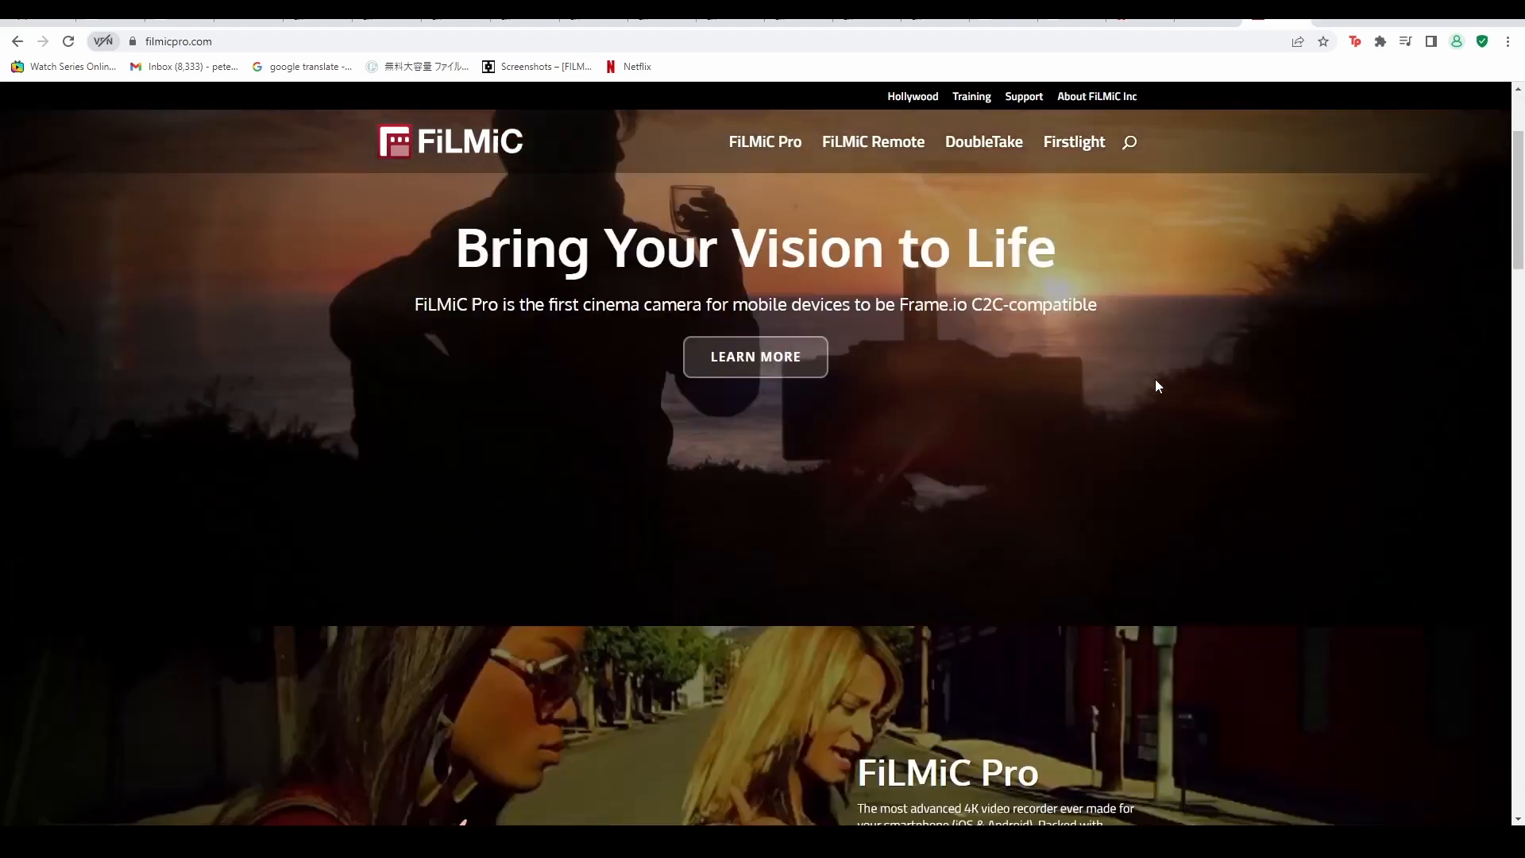
{"action": "scroll", "coordinate": [1156, 386], "scroll_direction": "down", "scroll_amount": 6}
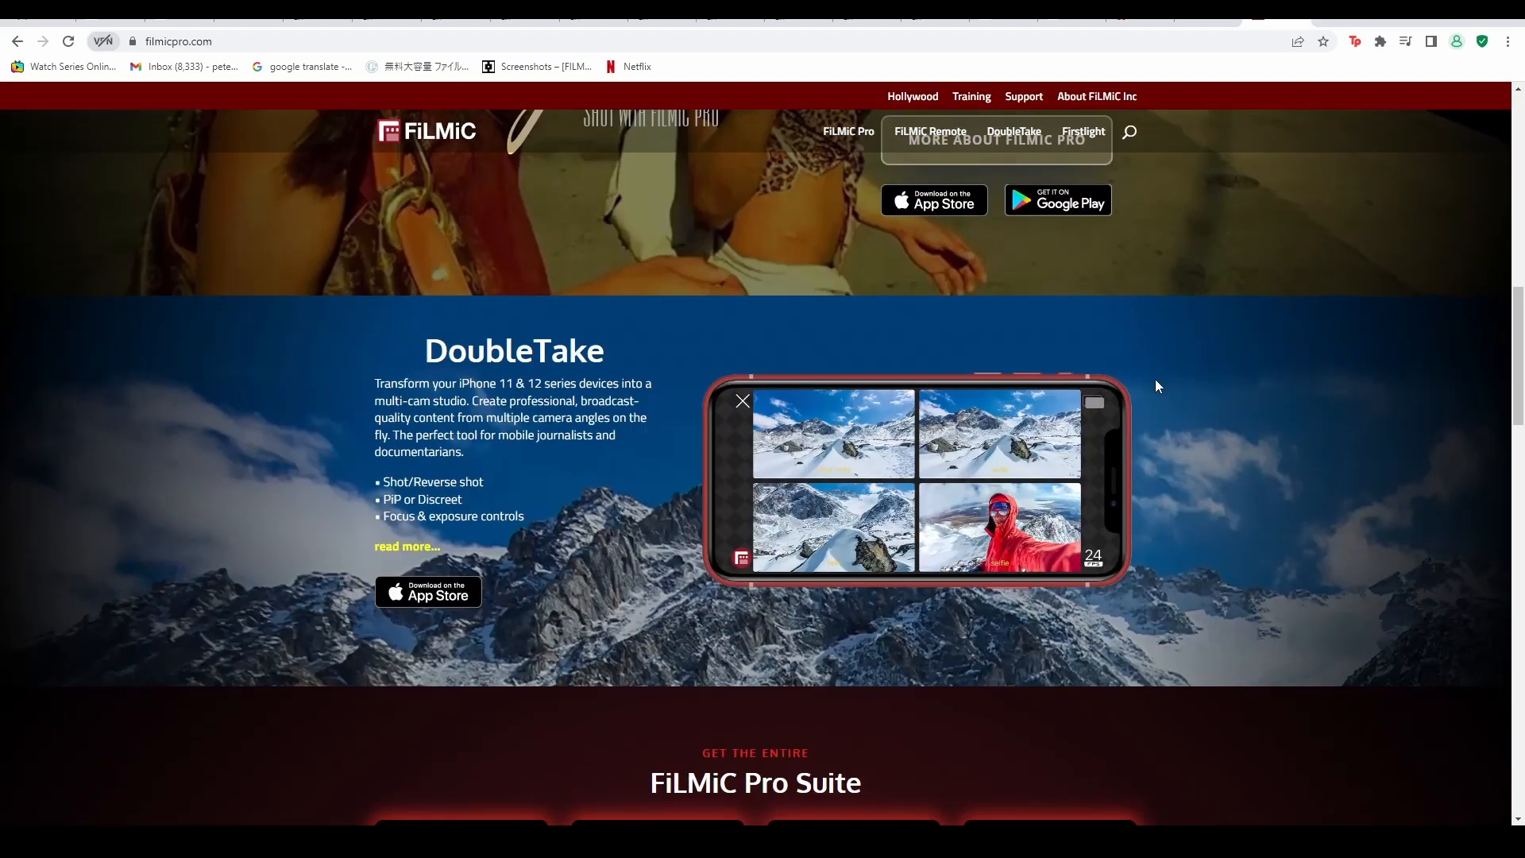
{"action": "scroll", "coordinate": [1164, 386], "scroll_direction": "down", "scroll_amount": 2}
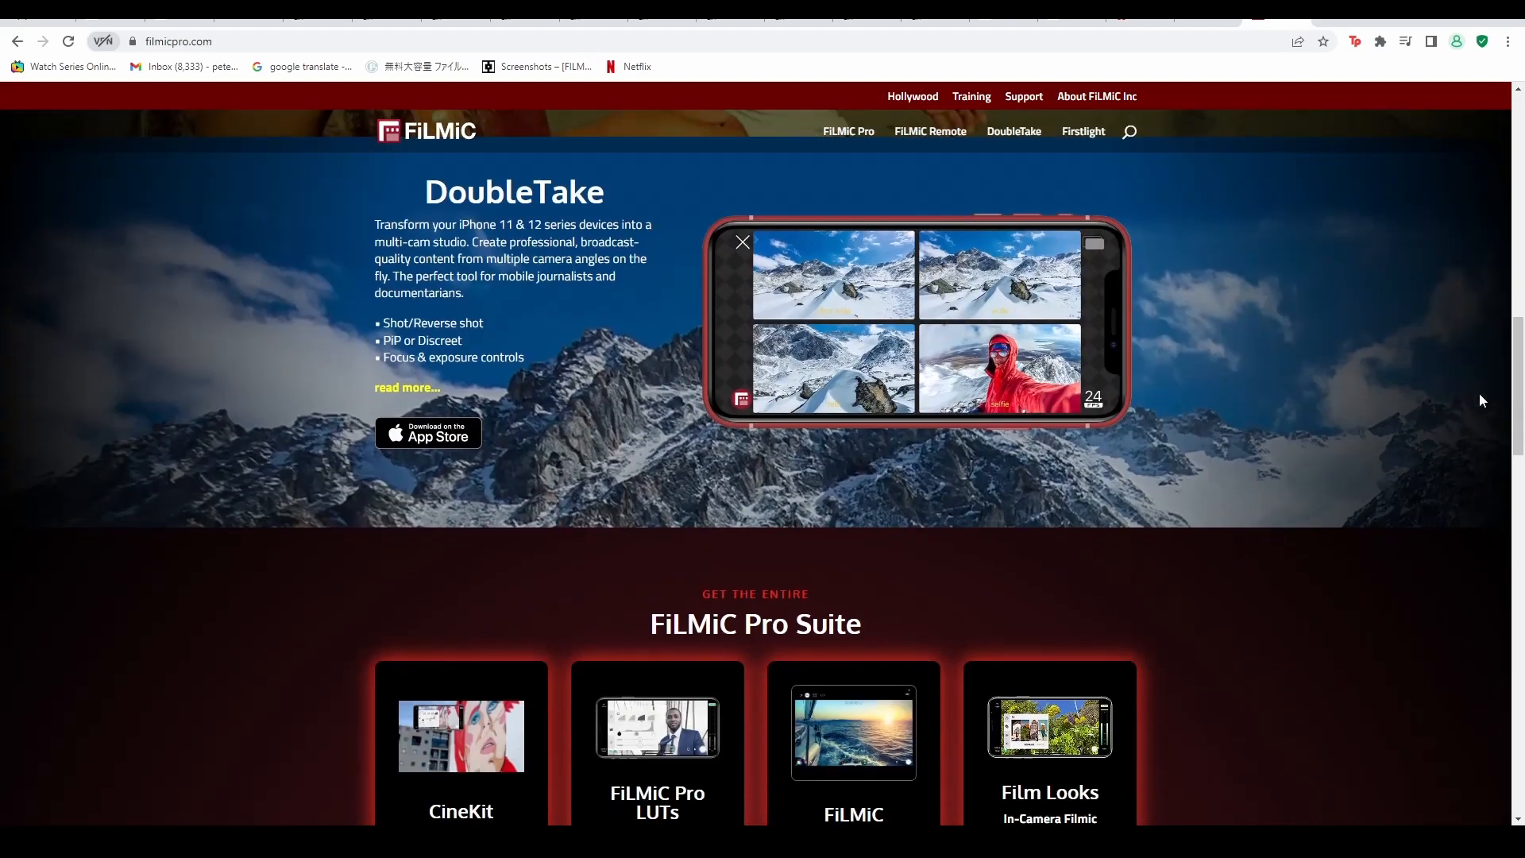
{"action": "left_click_drag", "start_coordinate": [1519, 395], "coordinate": [1519, 343]}
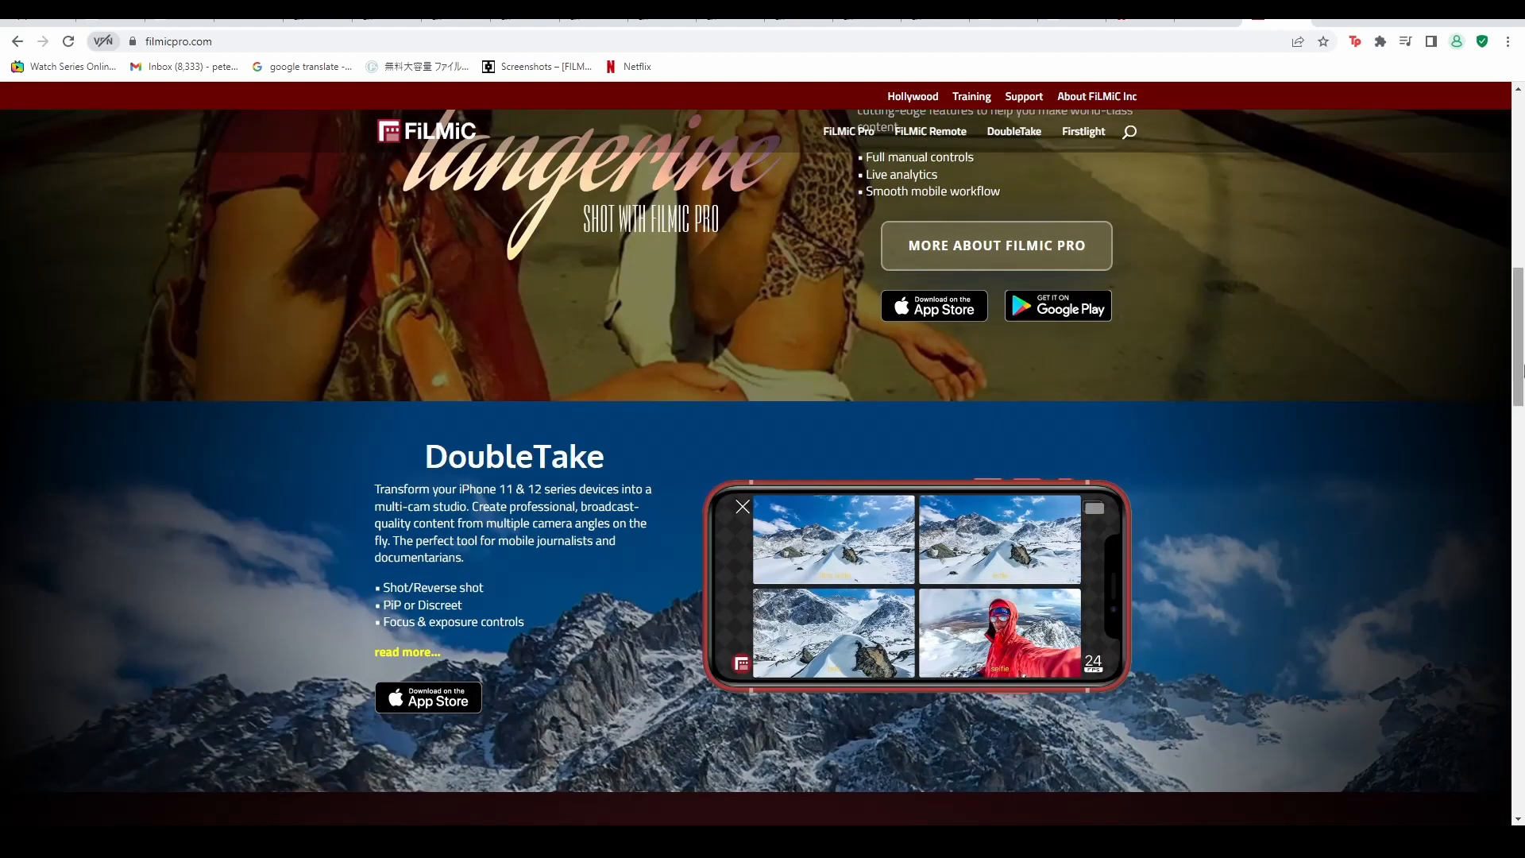
{"action": "left_click_drag", "start_coordinate": [1518, 380], "coordinate": [1519, 704]}
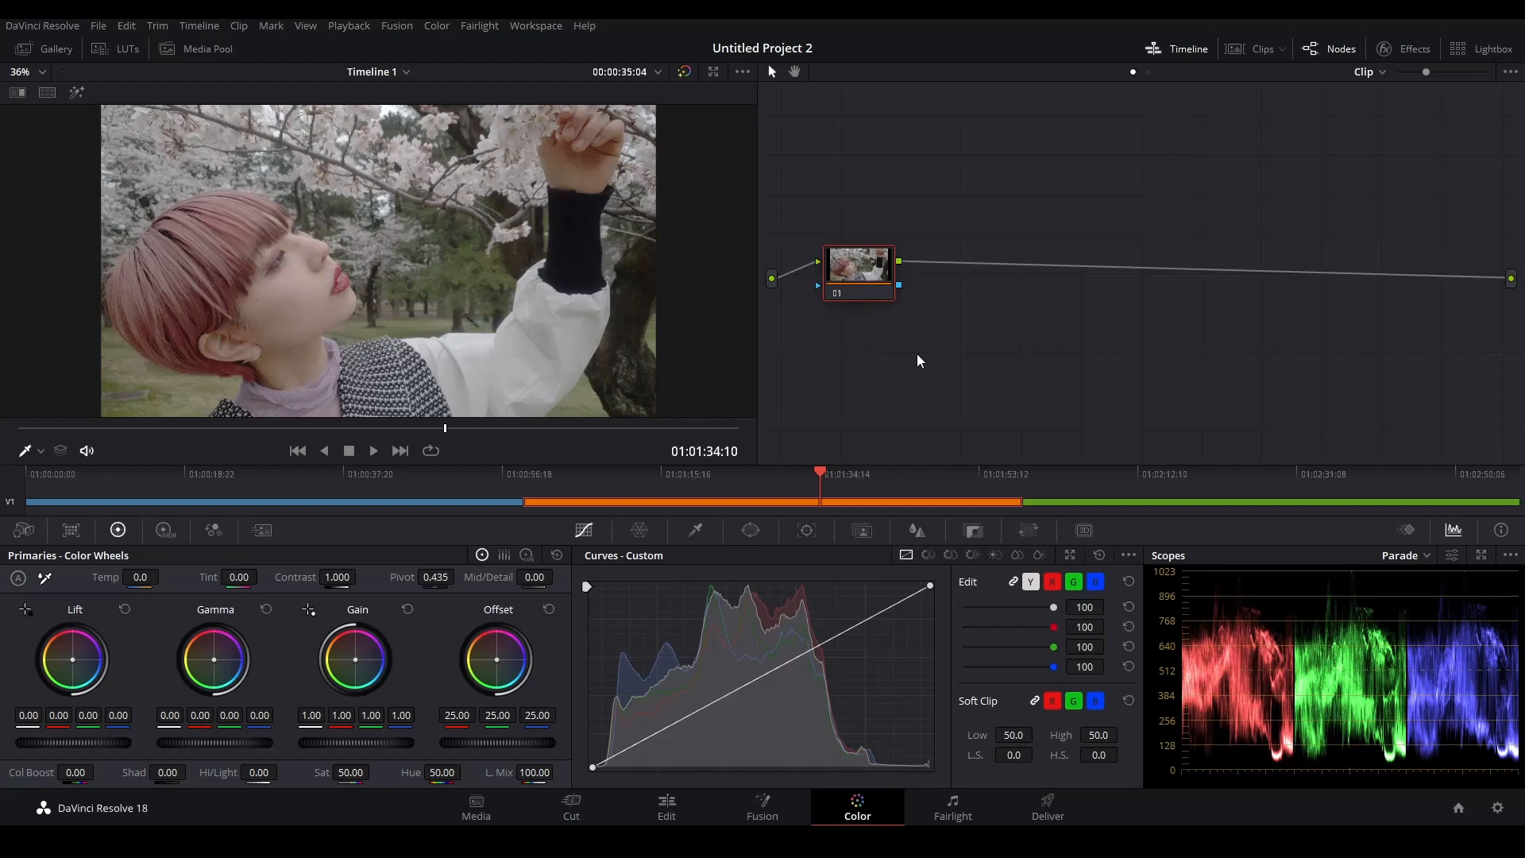
Step: In DaVinci Resolve, turn on HDR Mode for node 01 and add three serial nodes after it
{"action": "right_click", "coordinate": [866, 279]}
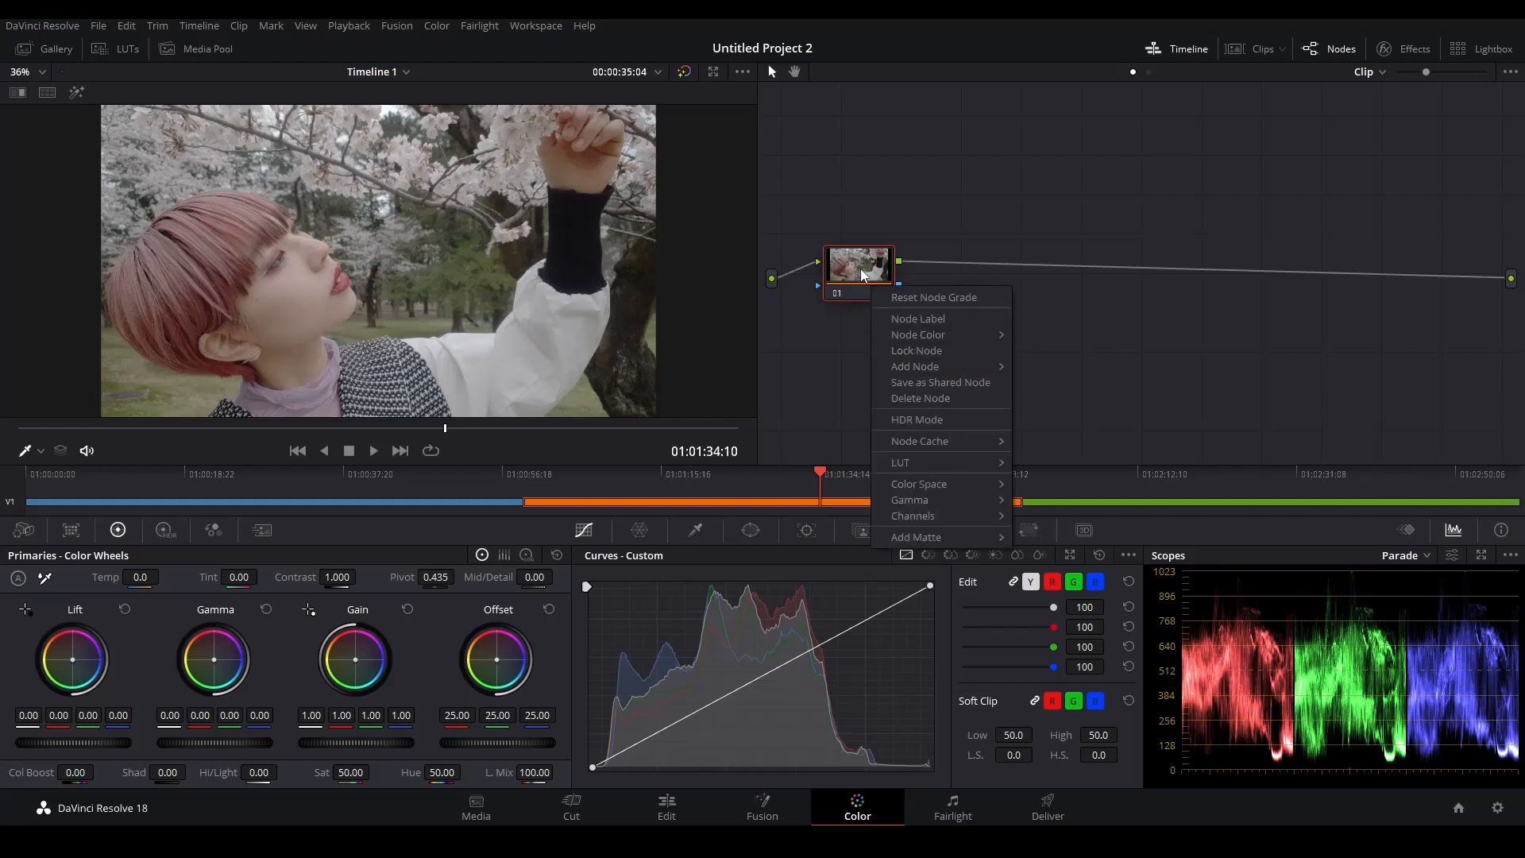
{"action": "left_click", "coordinate": [980, 419]}
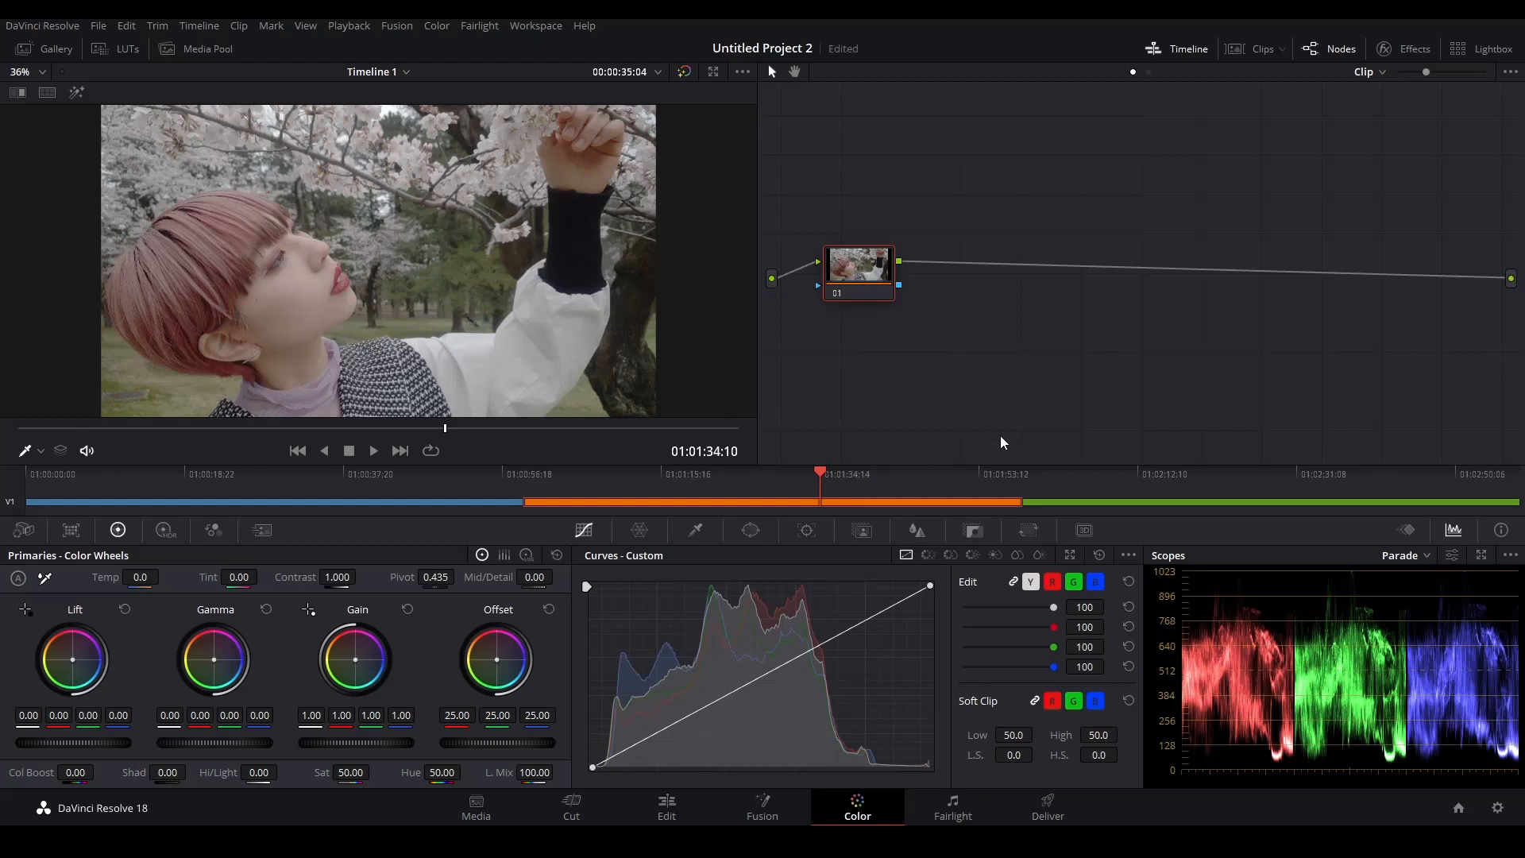
{"action": "key", "text": "alt+s"}
{"action": "key", "text": "alt+s"}
{"action": "key", "text": "alt+s"}
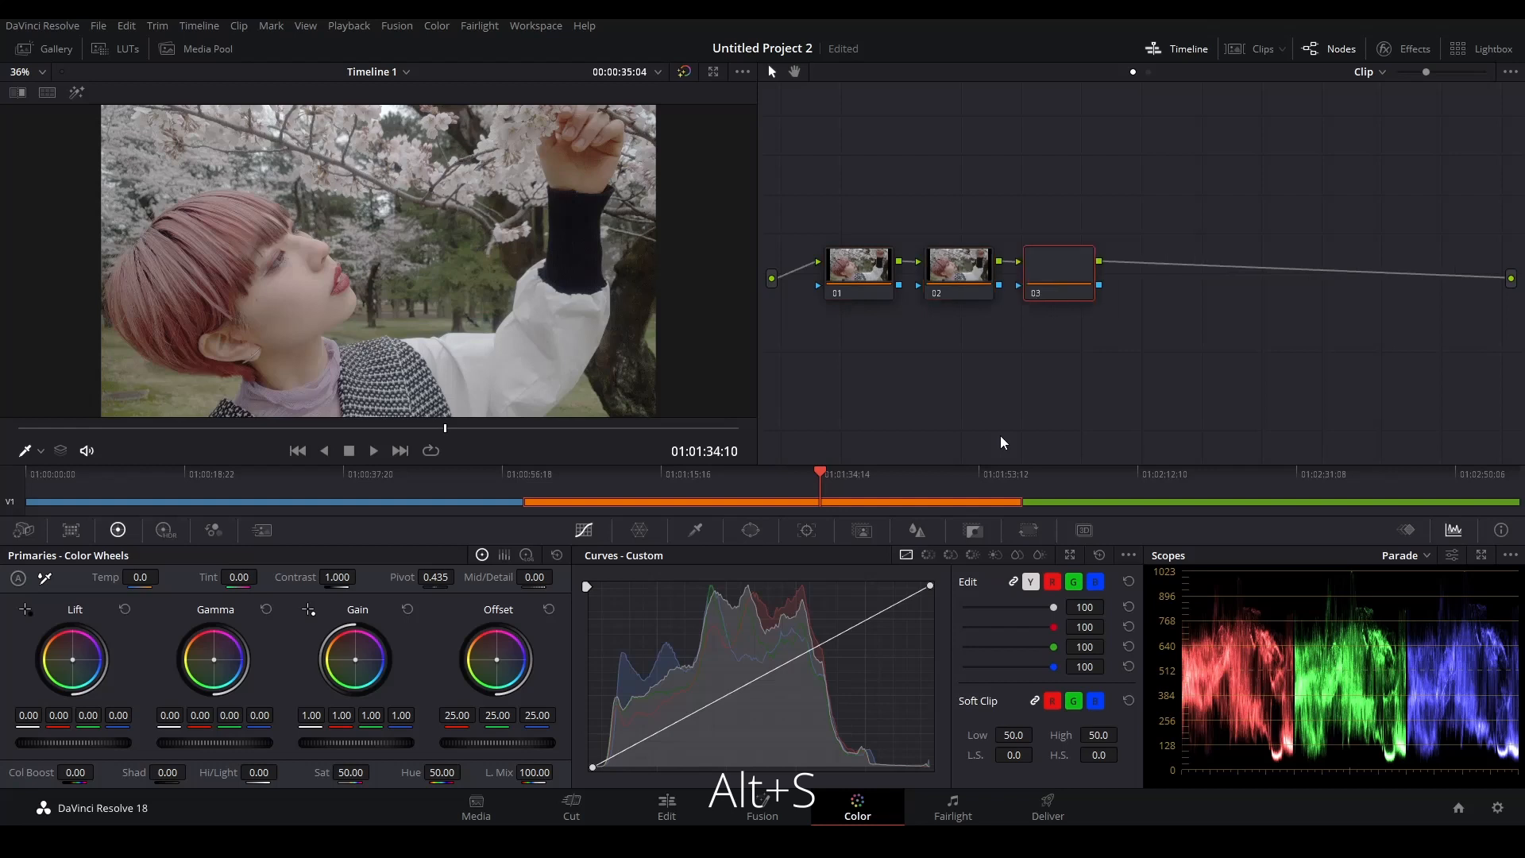
{"action": "key", "text": "alt+s"}
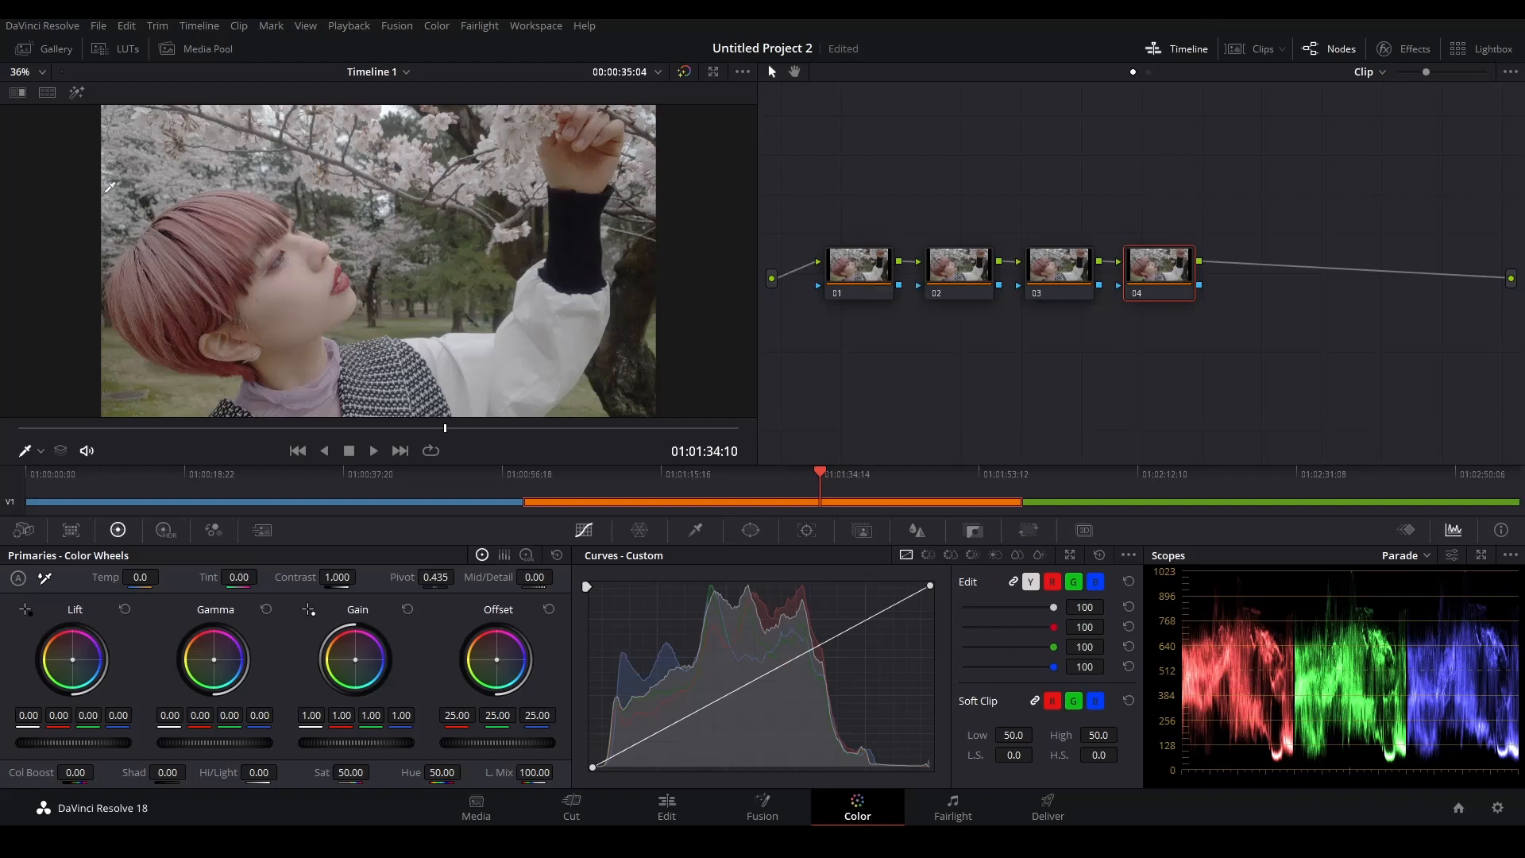
Step: Label the first node in the graph "Eposure"
{"action": "left_click", "coordinate": [840, 271]}
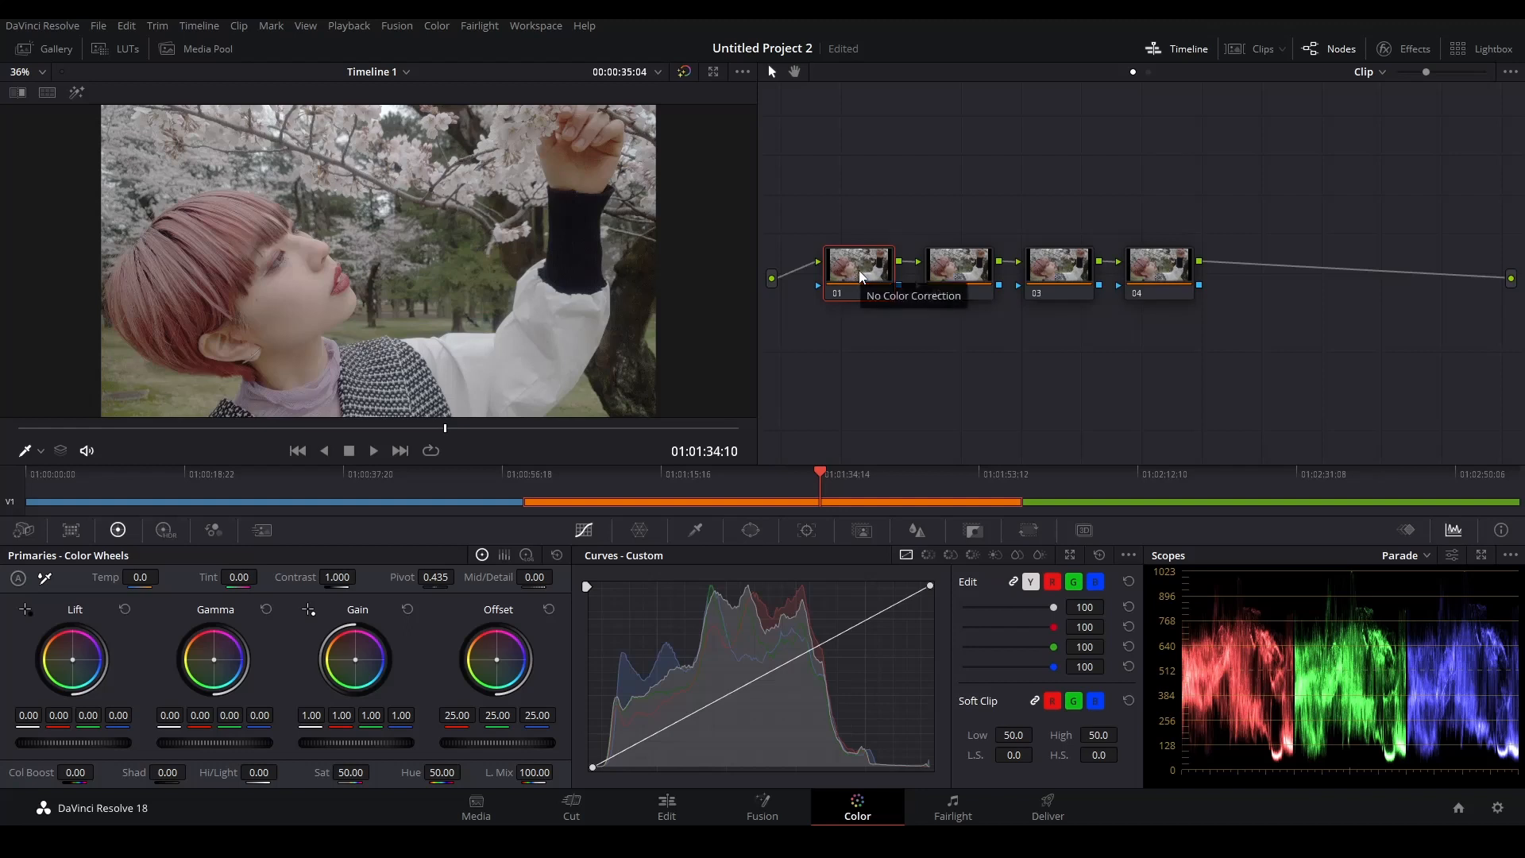
{"action": "left_click", "coordinate": [958, 274]}
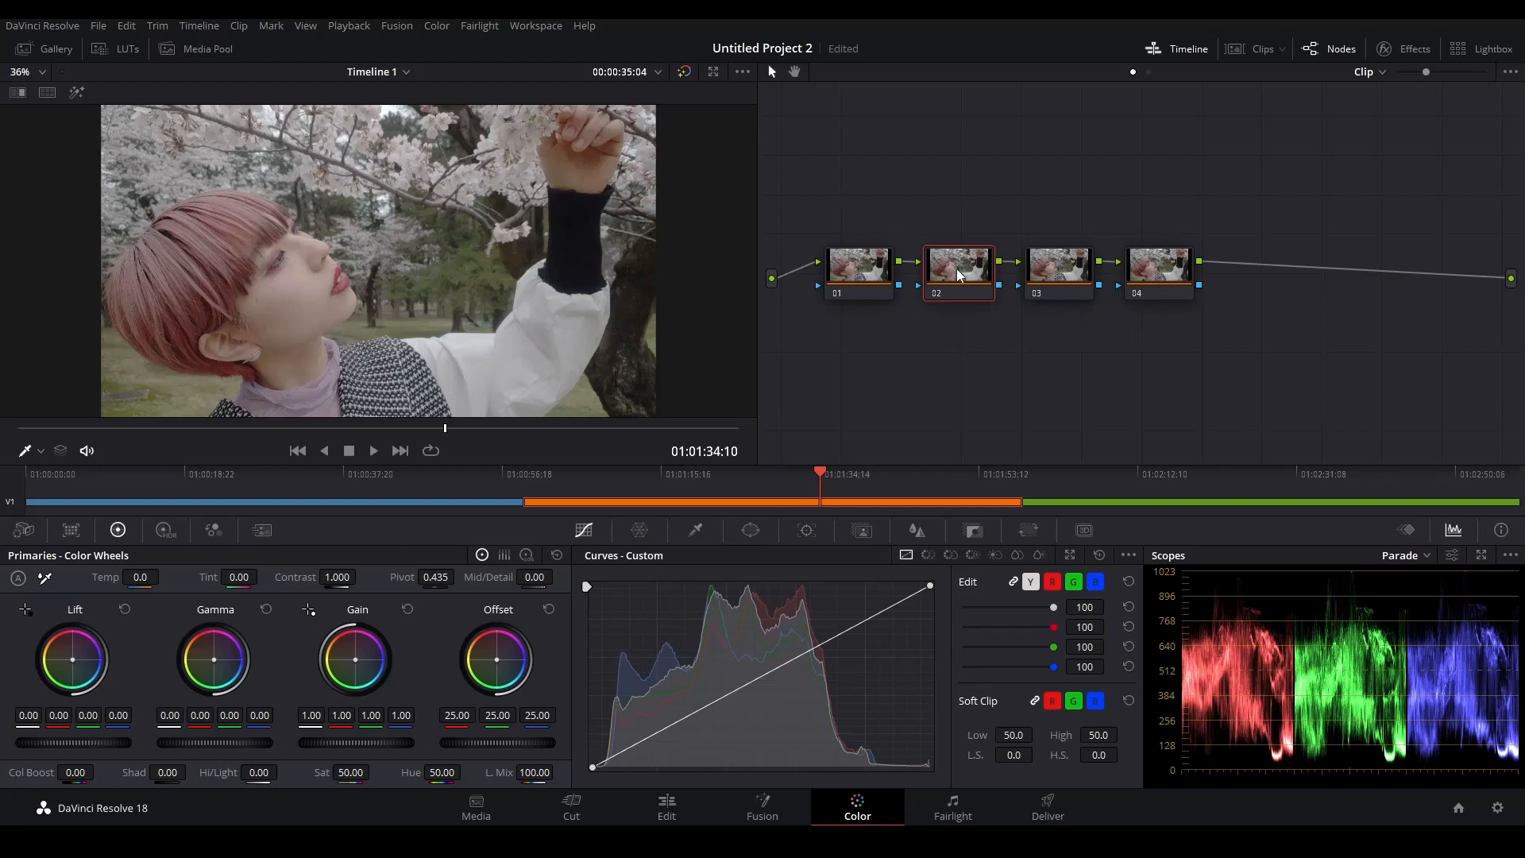
{"action": "right_click", "coordinate": [874, 274]}
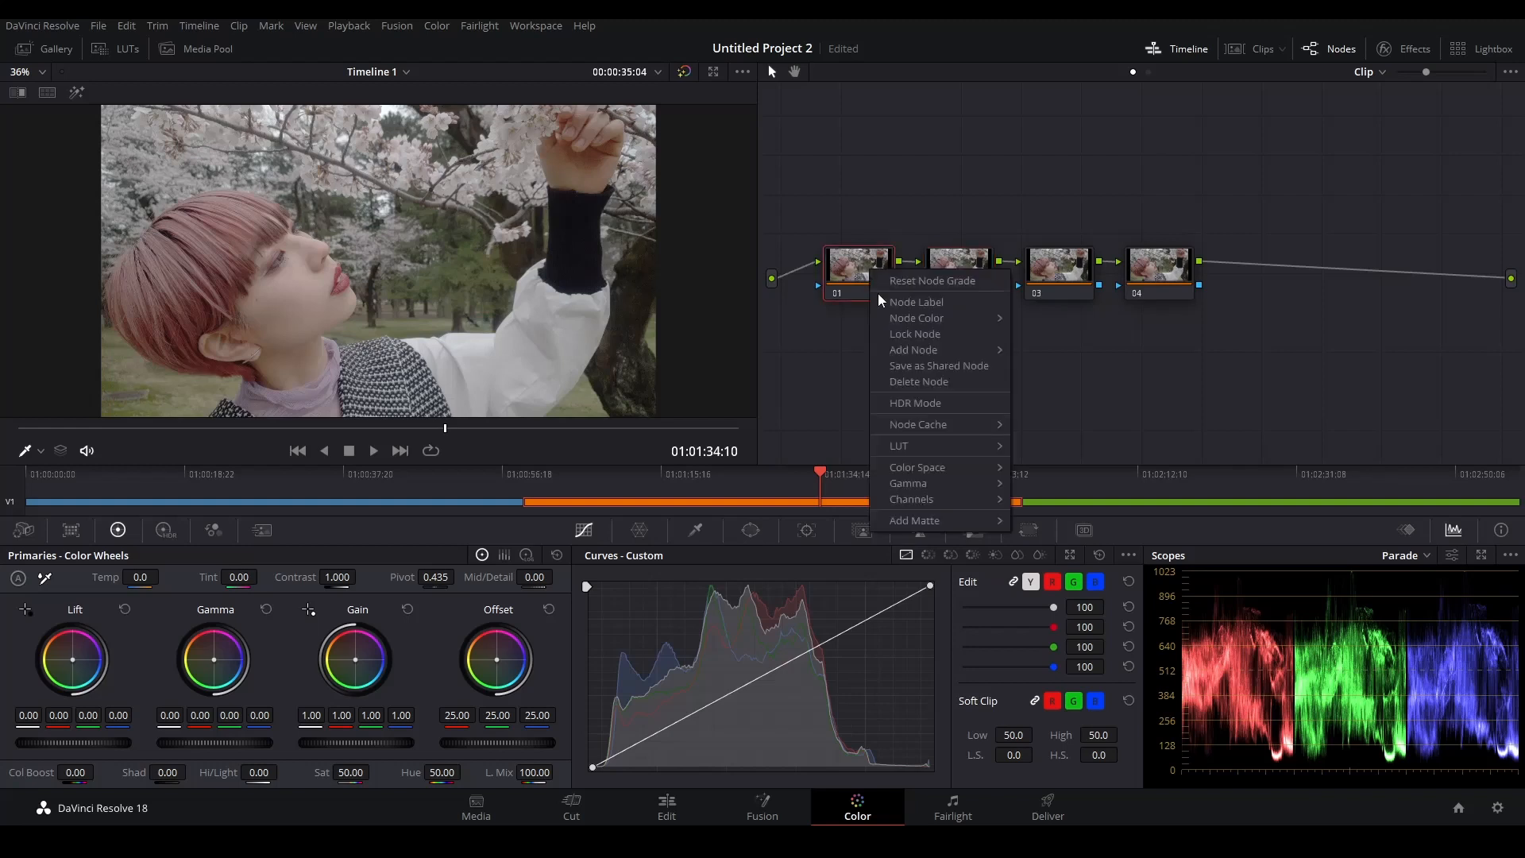
{"action": "left_click", "coordinate": [894, 304]}
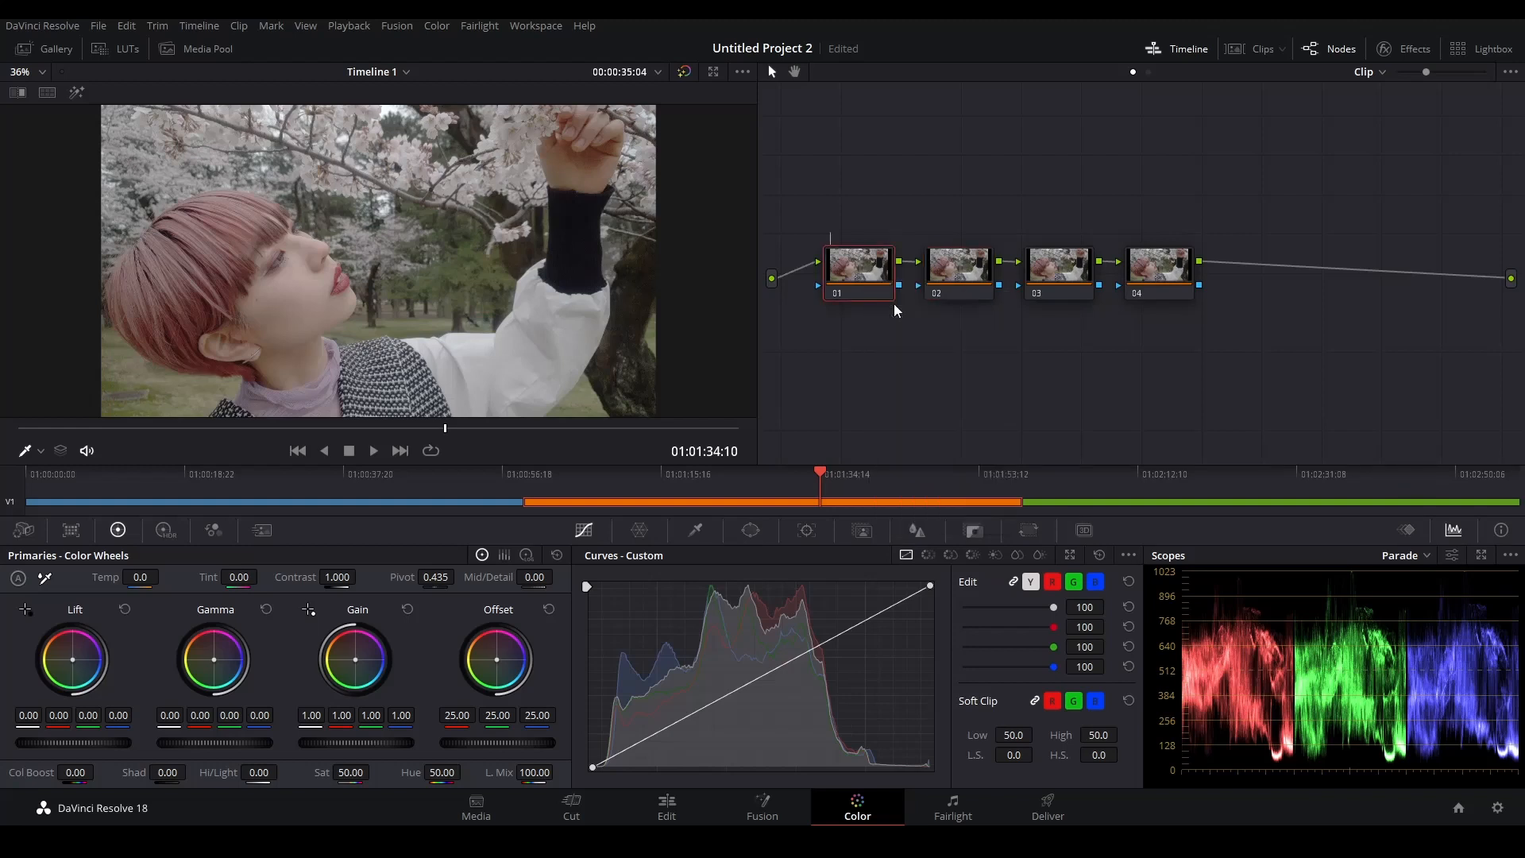
{"action": "type", "text": "Espo"}
{"action": "key", "text": "BackSpace"}
{"action": "type", "text": "posure"}
Step: Label node 02 "Color" and node 03 "Vignette"
{"action": "left_click", "coordinate": [945, 274]}
{"action": "right_click", "coordinate": [947, 279]}
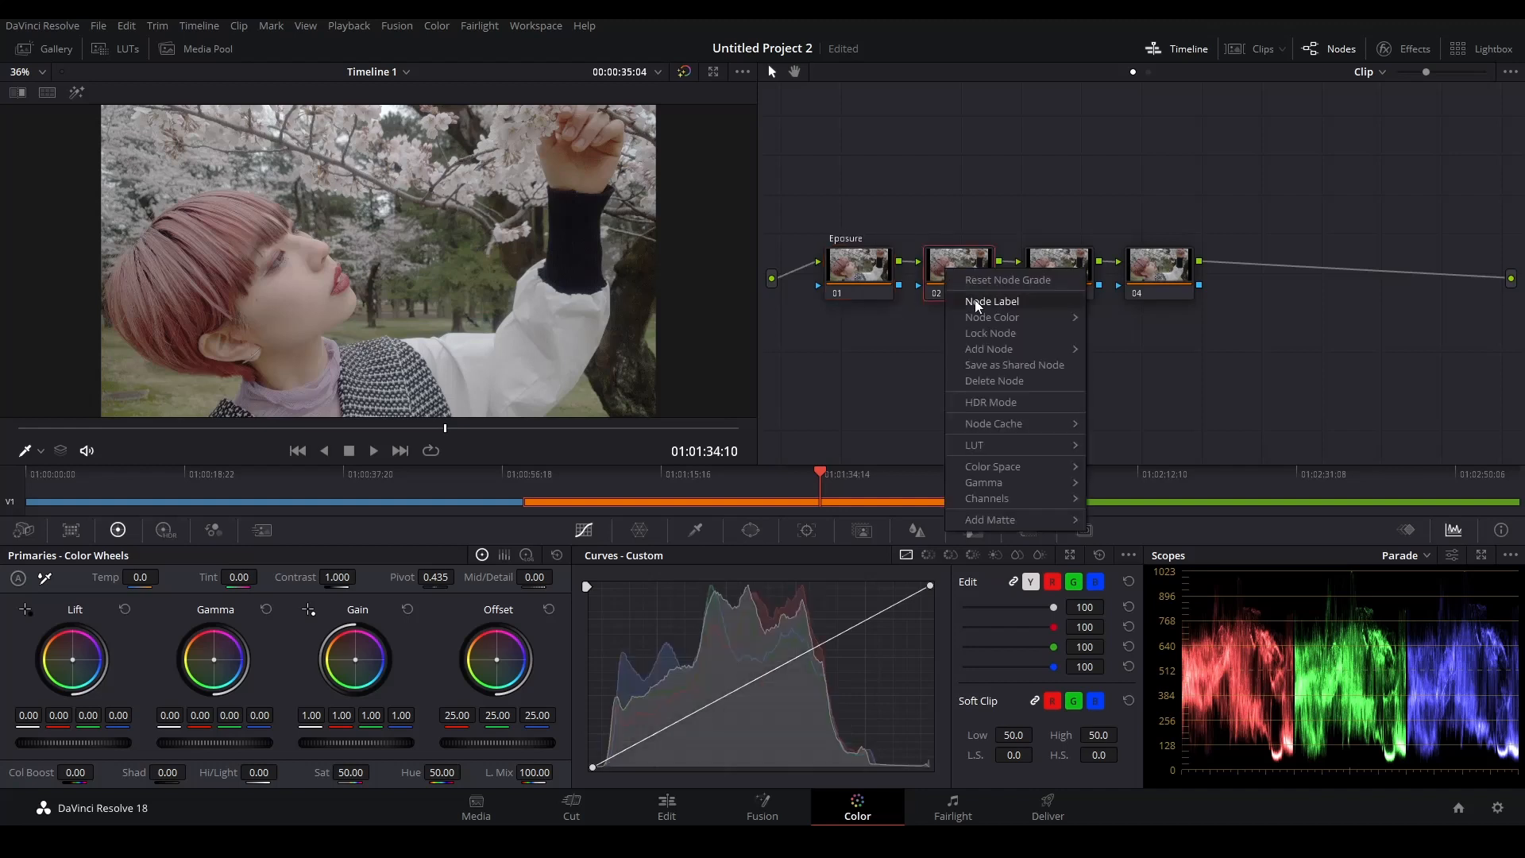
{"action": "left_click", "coordinate": [975, 298]}
{"action": "type", "text": "Color"}
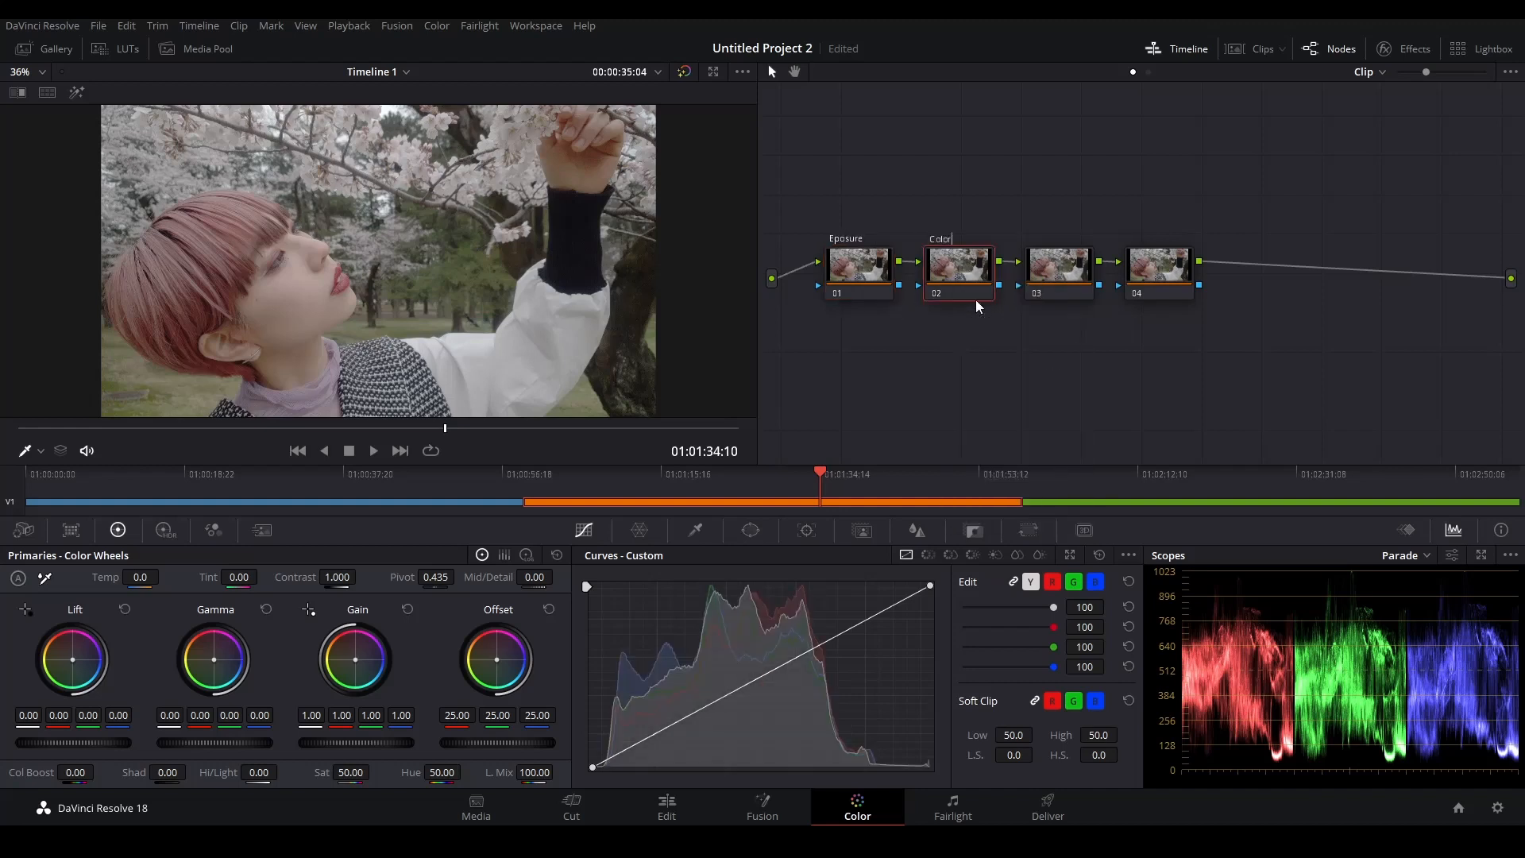
{"action": "left_click", "coordinate": [1037, 274]}
{"action": "right_click", "coordinate": [1037, 274]}
{"action": "left_click", "coordinate": [1069, 308]}
{"action": "type", "text": "Vignette"}
Step: Label the fourth node in the graph "Glow"
{"action": "left_click", "coordinate": [1161, 275]}
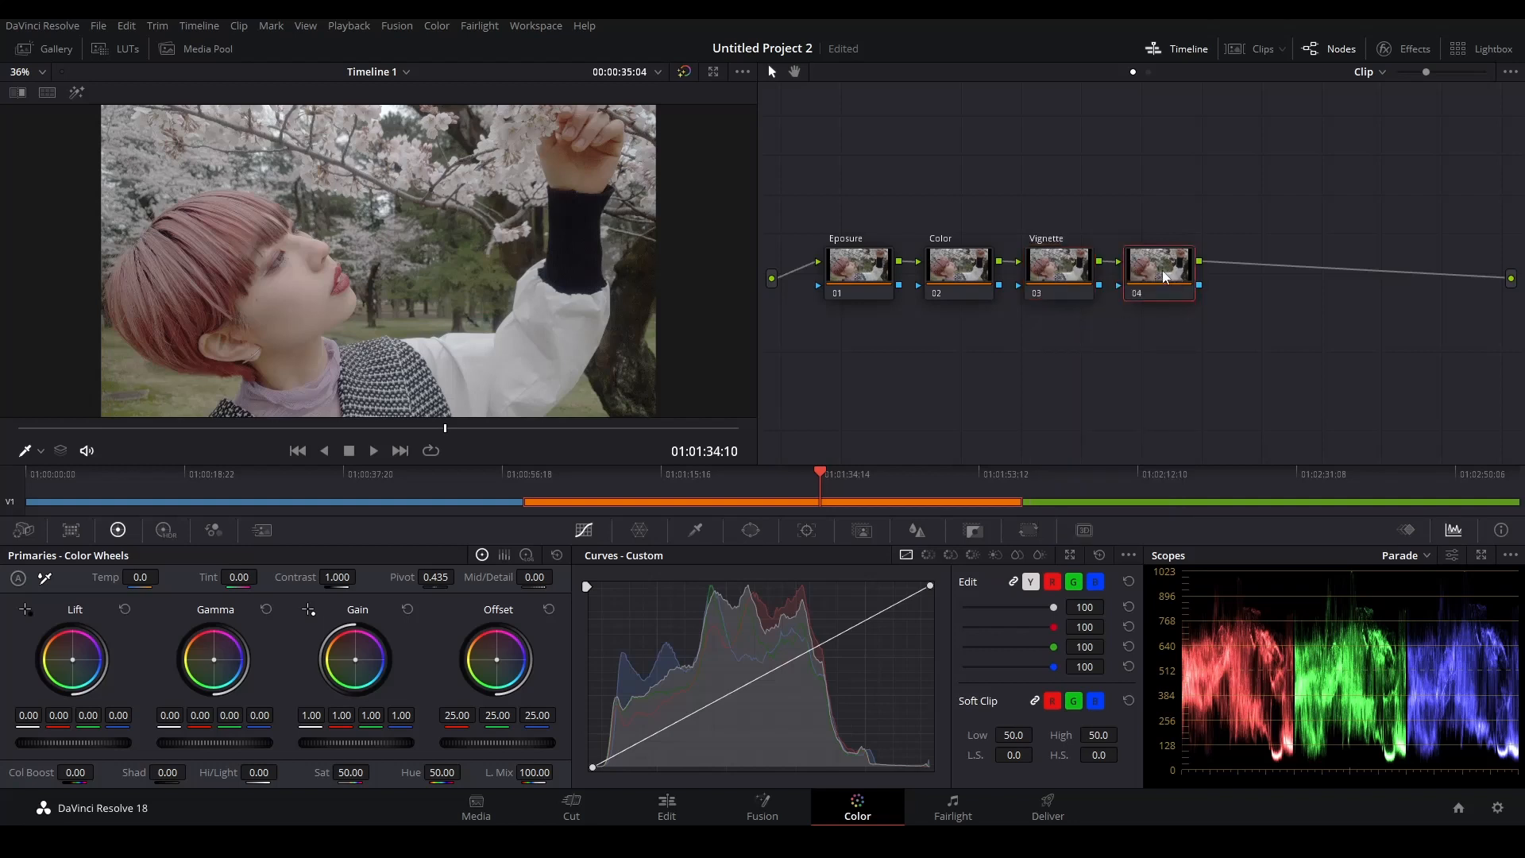
{"action": "right_click", "coordinate": [1161, 275]}
{"action": "left_click", "coordinate": [1182, 297]}
{"action": "right_click", "coordinate": [1158, 276]}
{"action": "left_click", "coordinate": [1182, 306]}
{"action": "type", "text": "Glow"}
Step: On the Eposure node, raise the Gain to 1.42 and lower the Lift to -0.03
{"action": "left_click", "coordinate": [867, 276]}
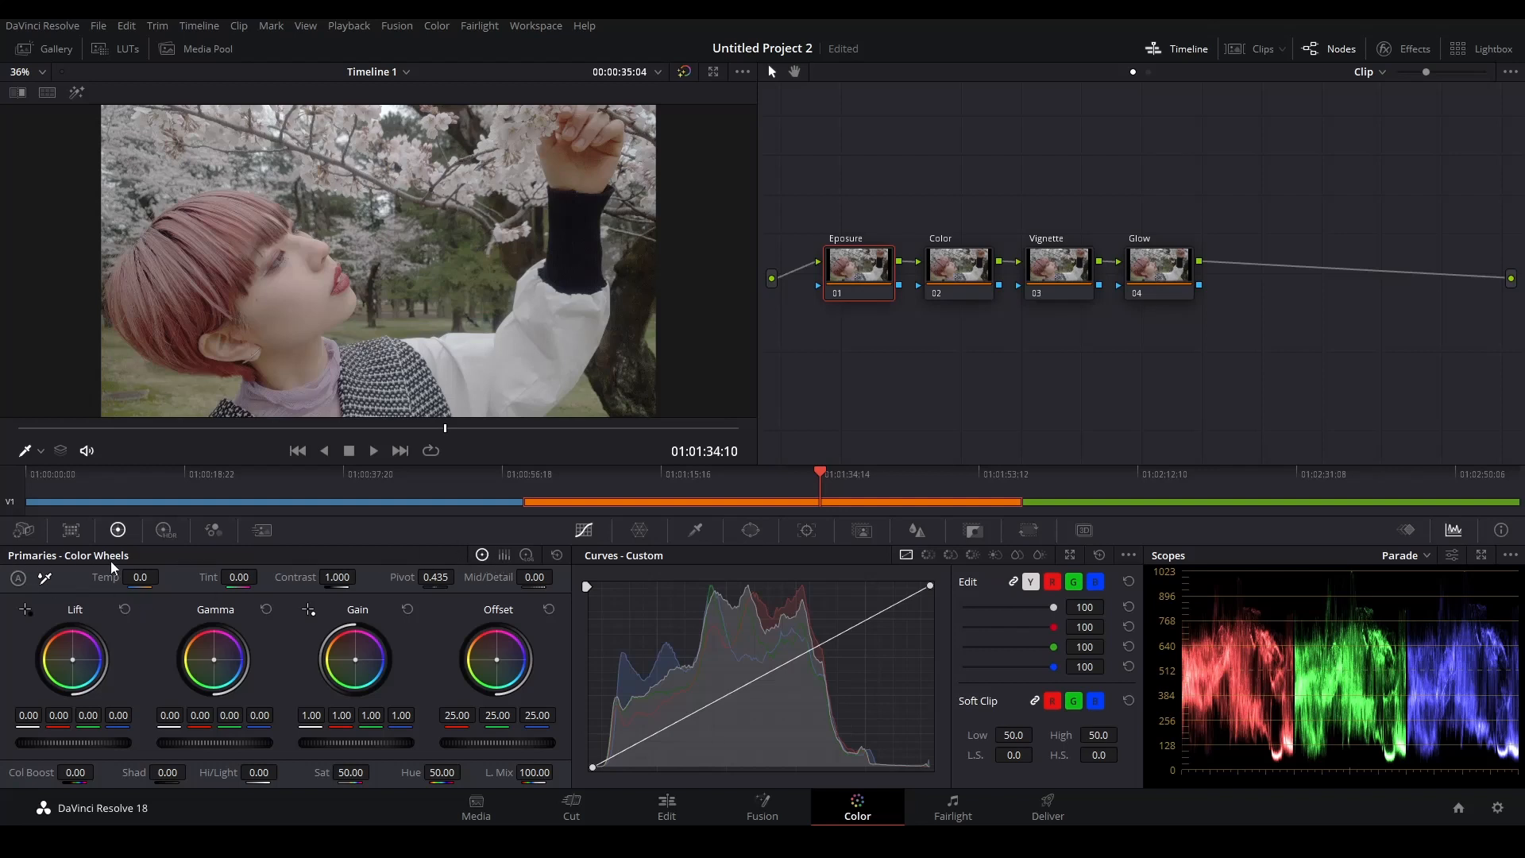
{"action": "left_click_drag", "start_coordinate": [302, 742], "coordinate": [312, 742]}
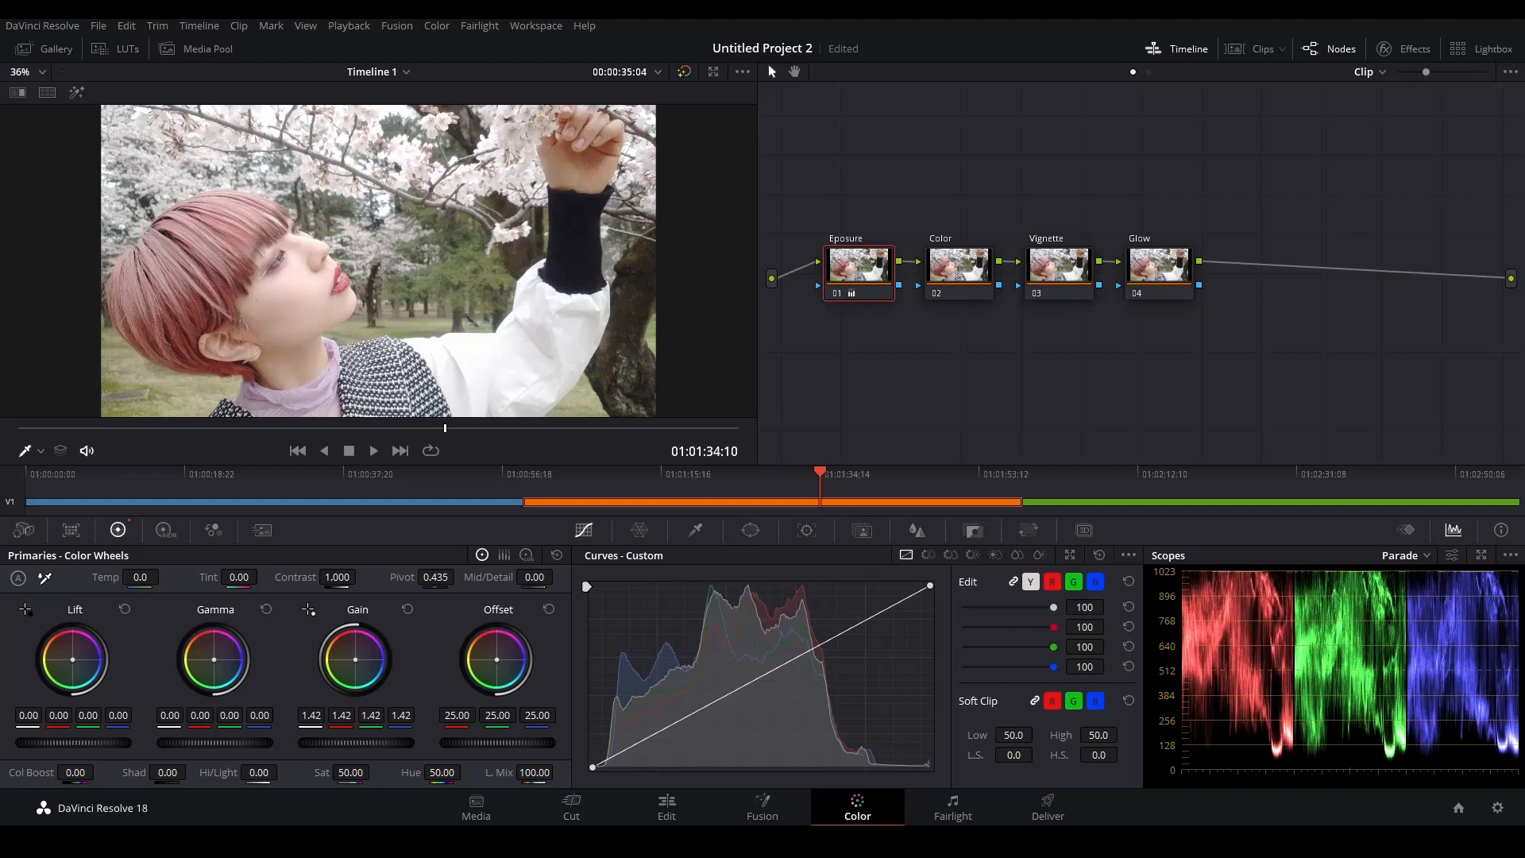
{"action": "left_click_drag", "start_coordinate": [73, 742], "coordinate": [68, 742]}
{"action": "left_click_drag", "start_coordinate": [73, 743], "coordinate": [69, 743]}
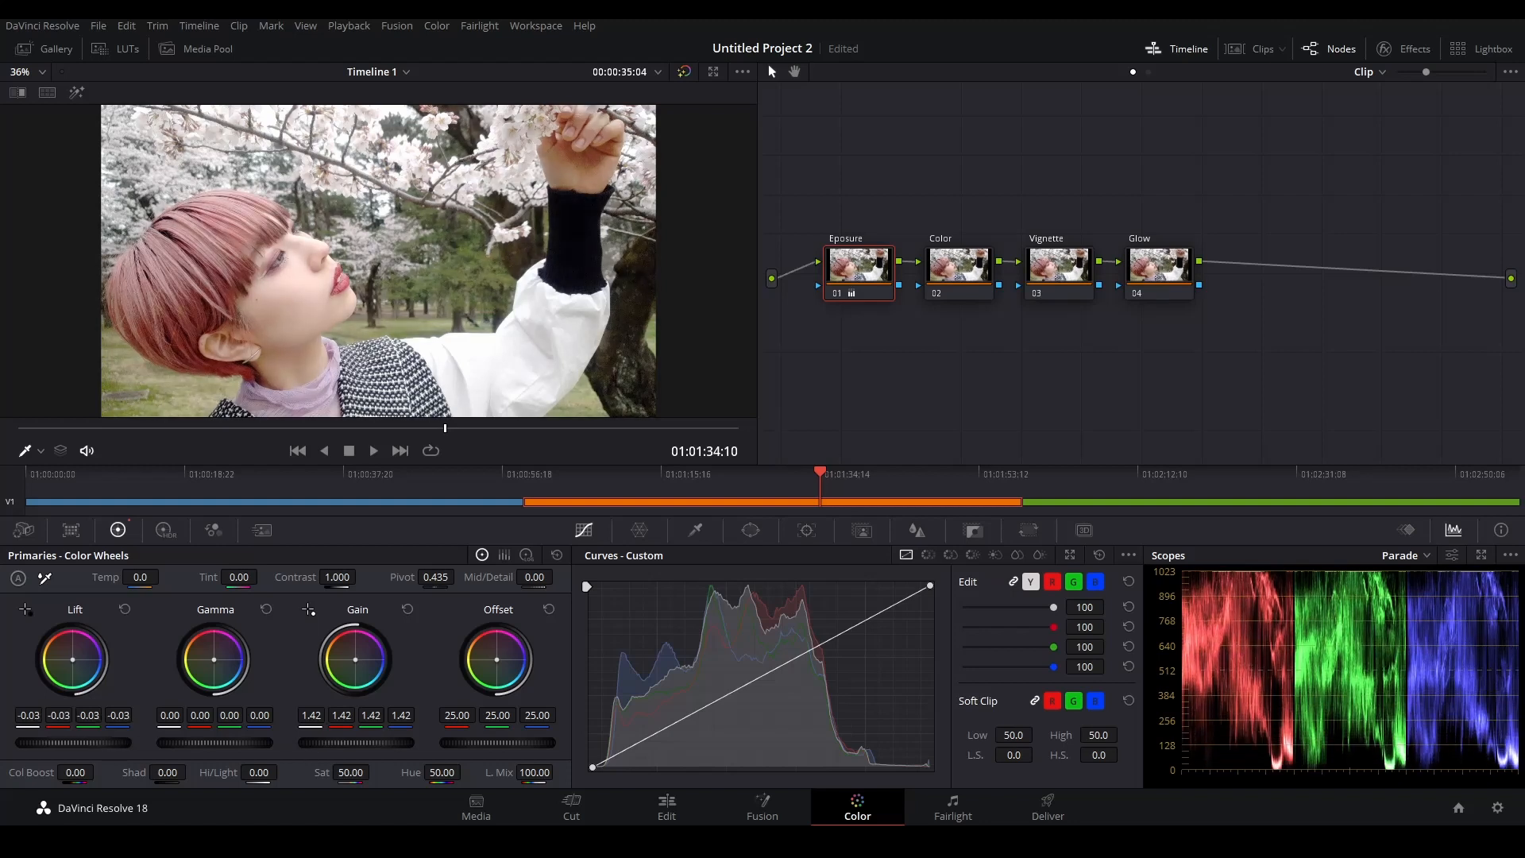
Step: On the Eposure node, set the Gamma to -0.04, the Offset to 27.80 and the Lift to -0.01
{"action": "left_click_drag", "start_coordinate": [215, 743], "coordinate": [195, 743]}
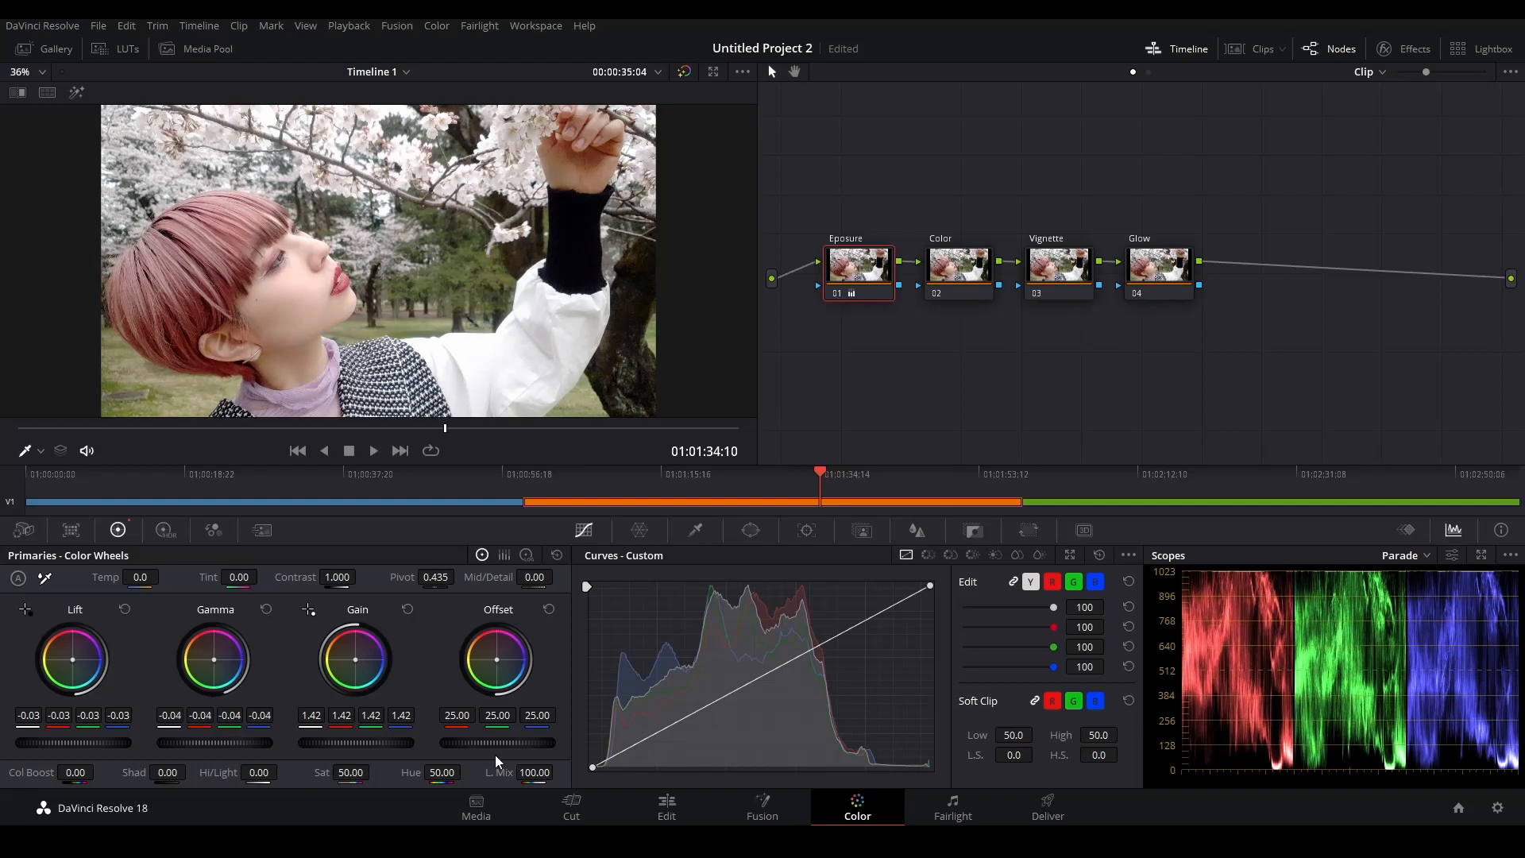
{"action": "left_click_drag", "start_coordinate": [497, 743], "coordinate": [520, 743]}
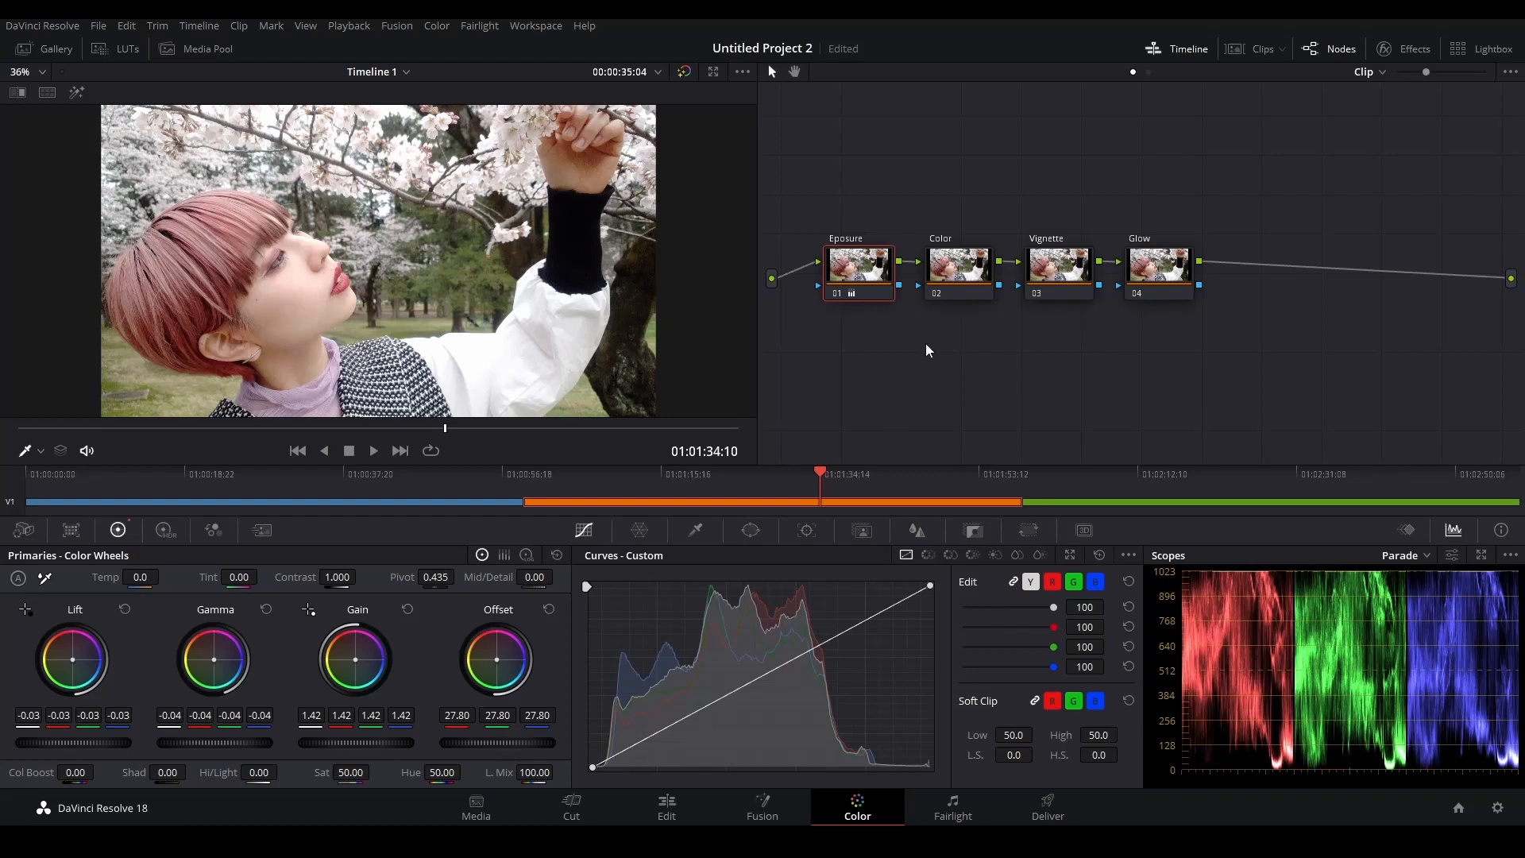
{"action": "key", "text": "ctrl+s"}
{"action": "left_click_drag", "start_coordinate": [102, 739], "coordinate": [120, 739]}
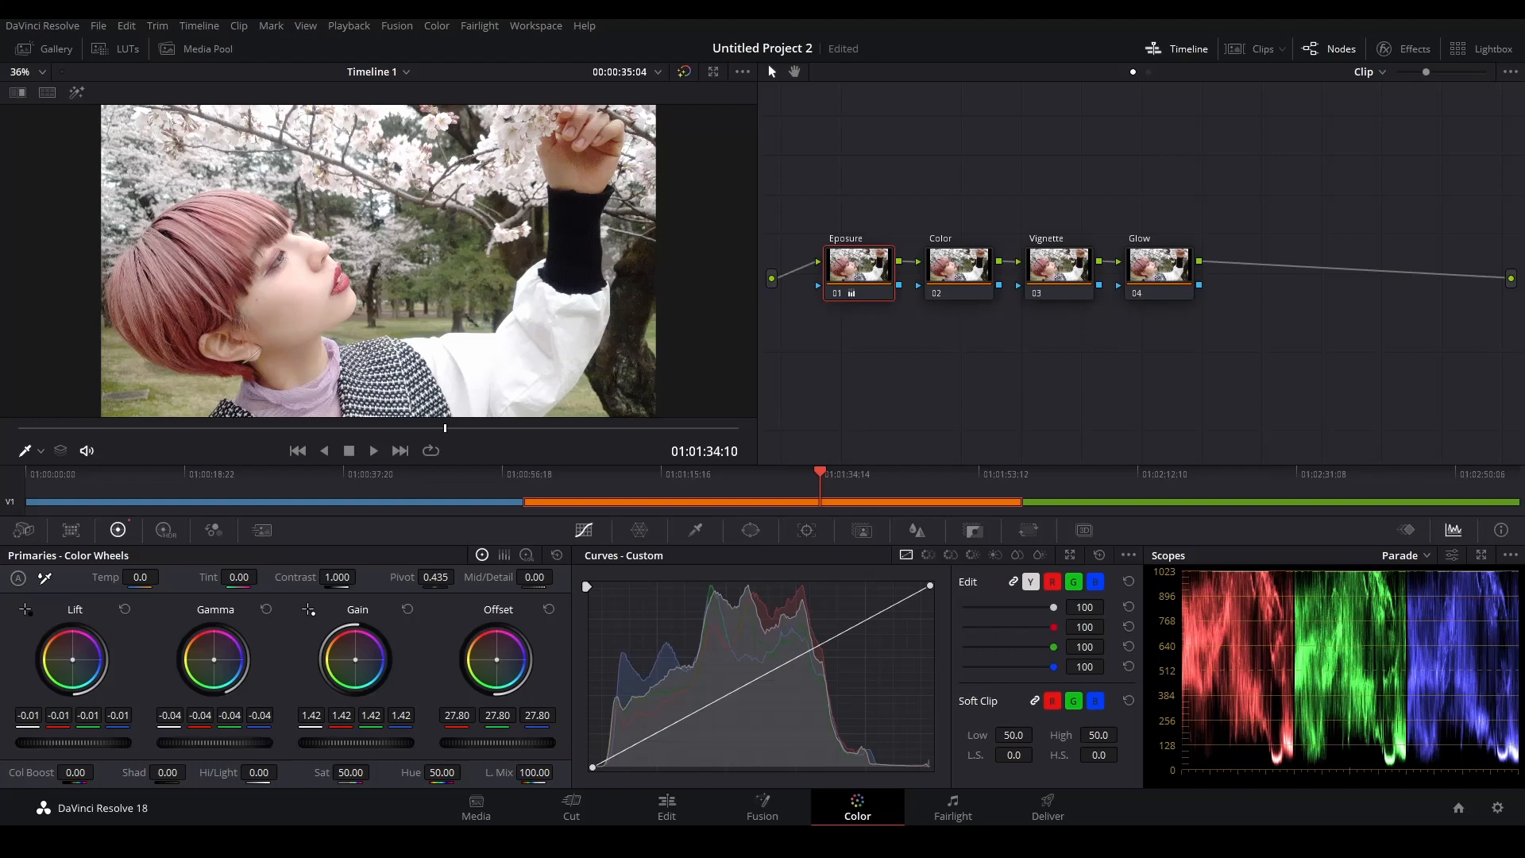
Step: On the Color node, set the Saturation to 50.20 and the Color Boost to 50, and check the face up close
{"action": "left_click", "coordinate": [976, 268]}
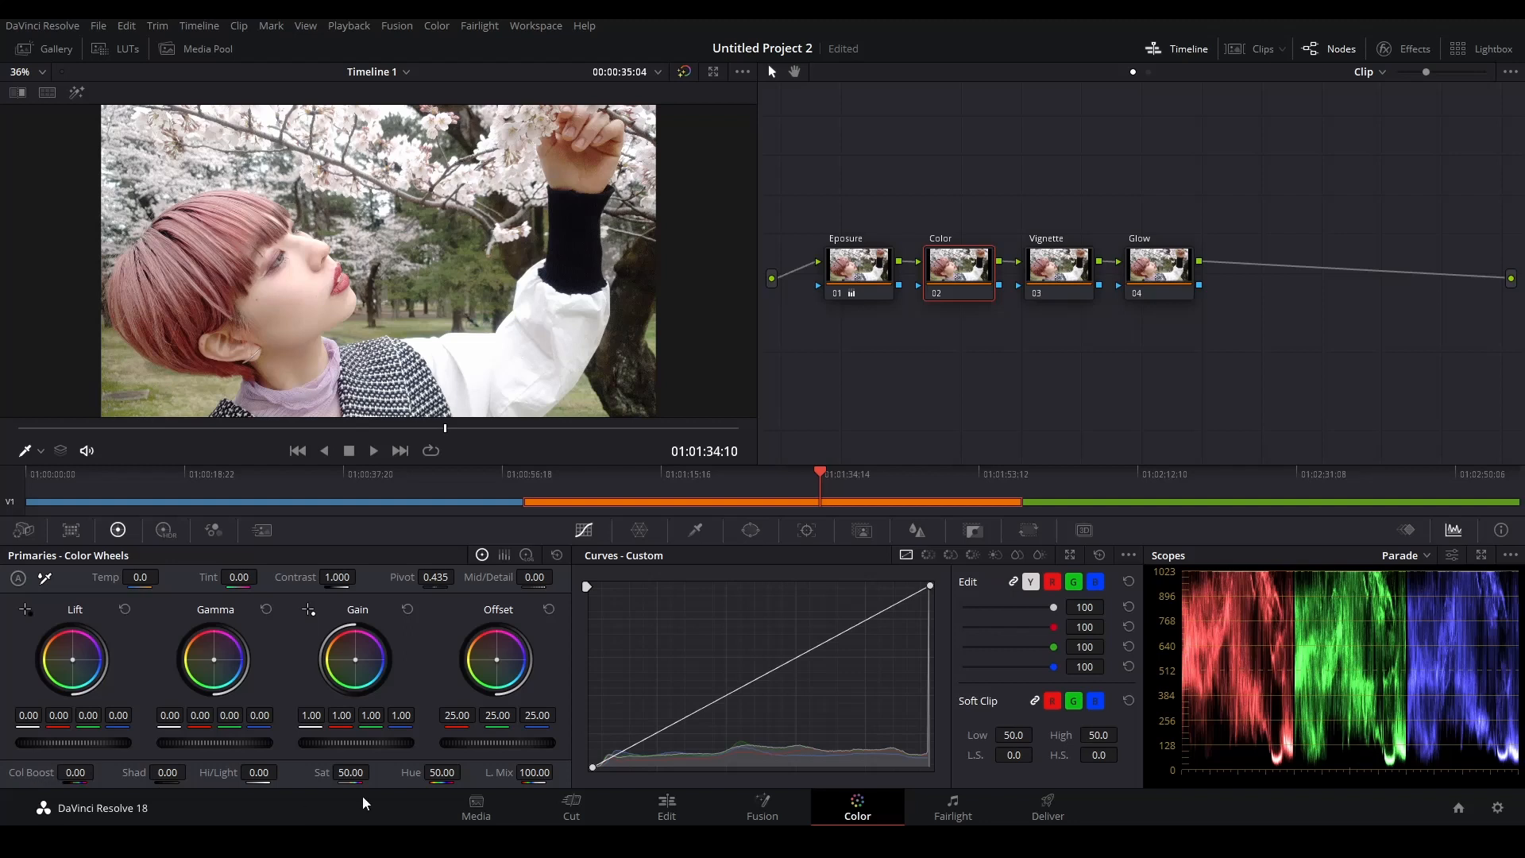
{"action": "left_click_drag", "start_coordinate": [350, 776], "coordinate": [368, 776]}
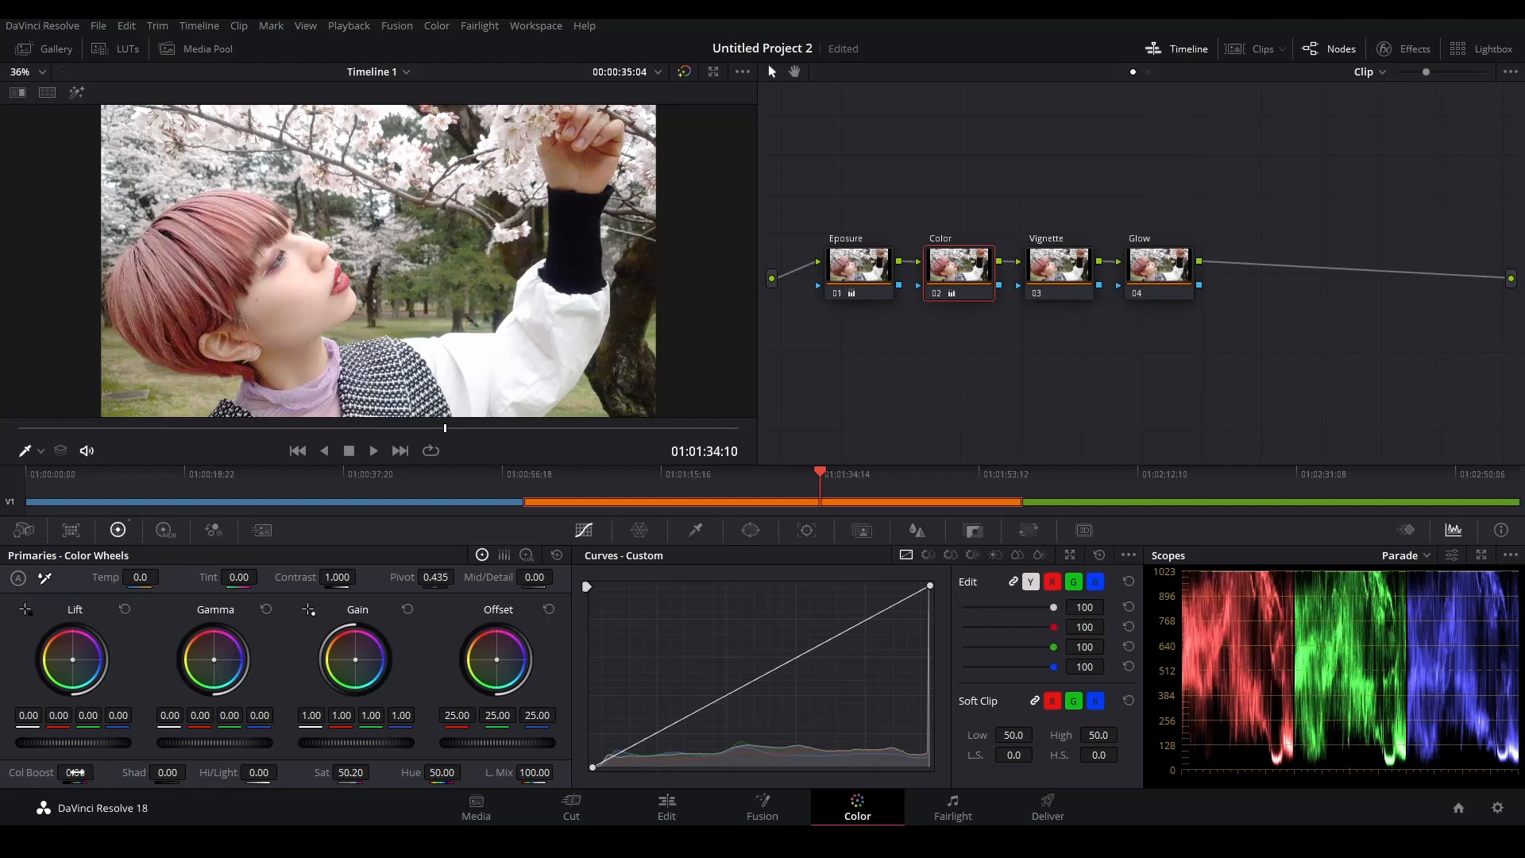
{"action": "double_click", "coordinate": [76, 772]}
{"action": "type", "text": "0"}
{"action": "key", "text": "Return"}
{"action": "type", "text": "50"}
{"action": "key", "text": "Return"}
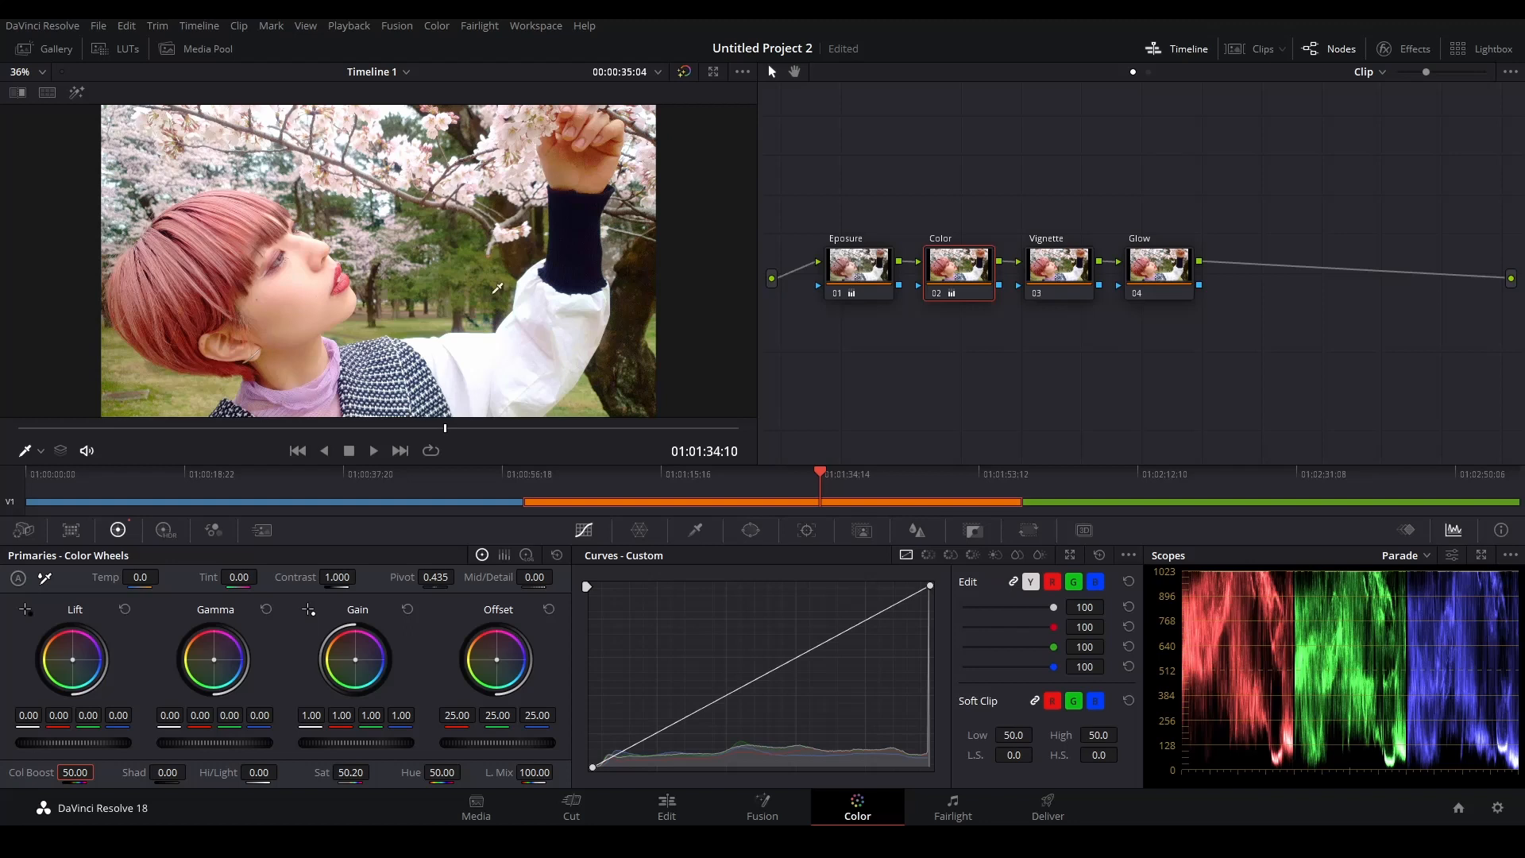
{"action": "scroll", "coordinate": [413, 338], "scroll_direction": "up", "scroll_amount": 2}
{"action": "scroll", "coordinate": [414, 341], "scroll_direction": "up", "scroll_amount": 2}
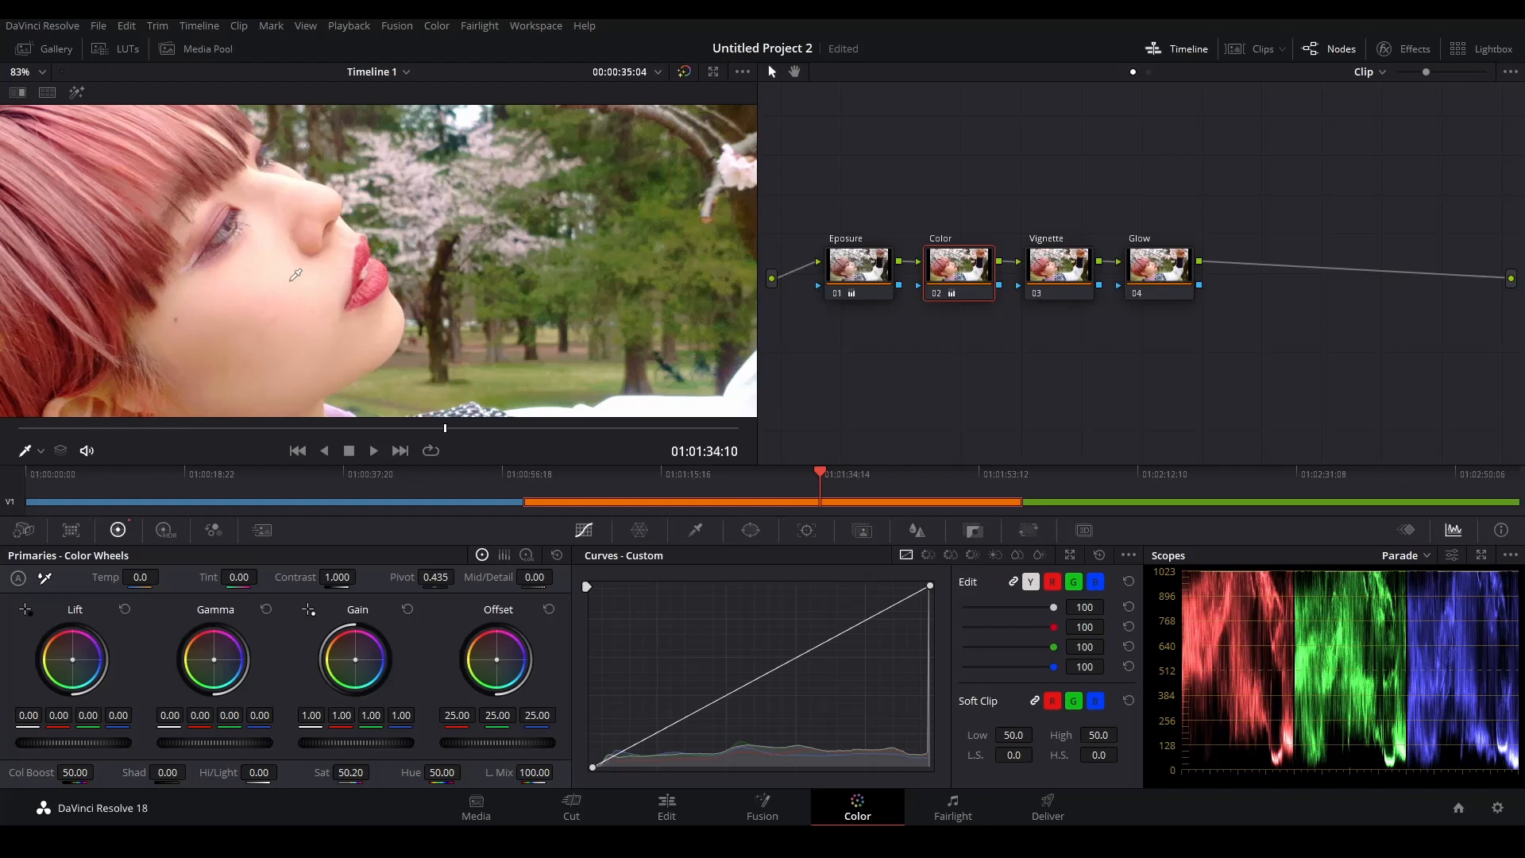
{"action": "scroll", "coordinate": [296, 275], "scroll_direction": "down", "scroll_amount": 4}
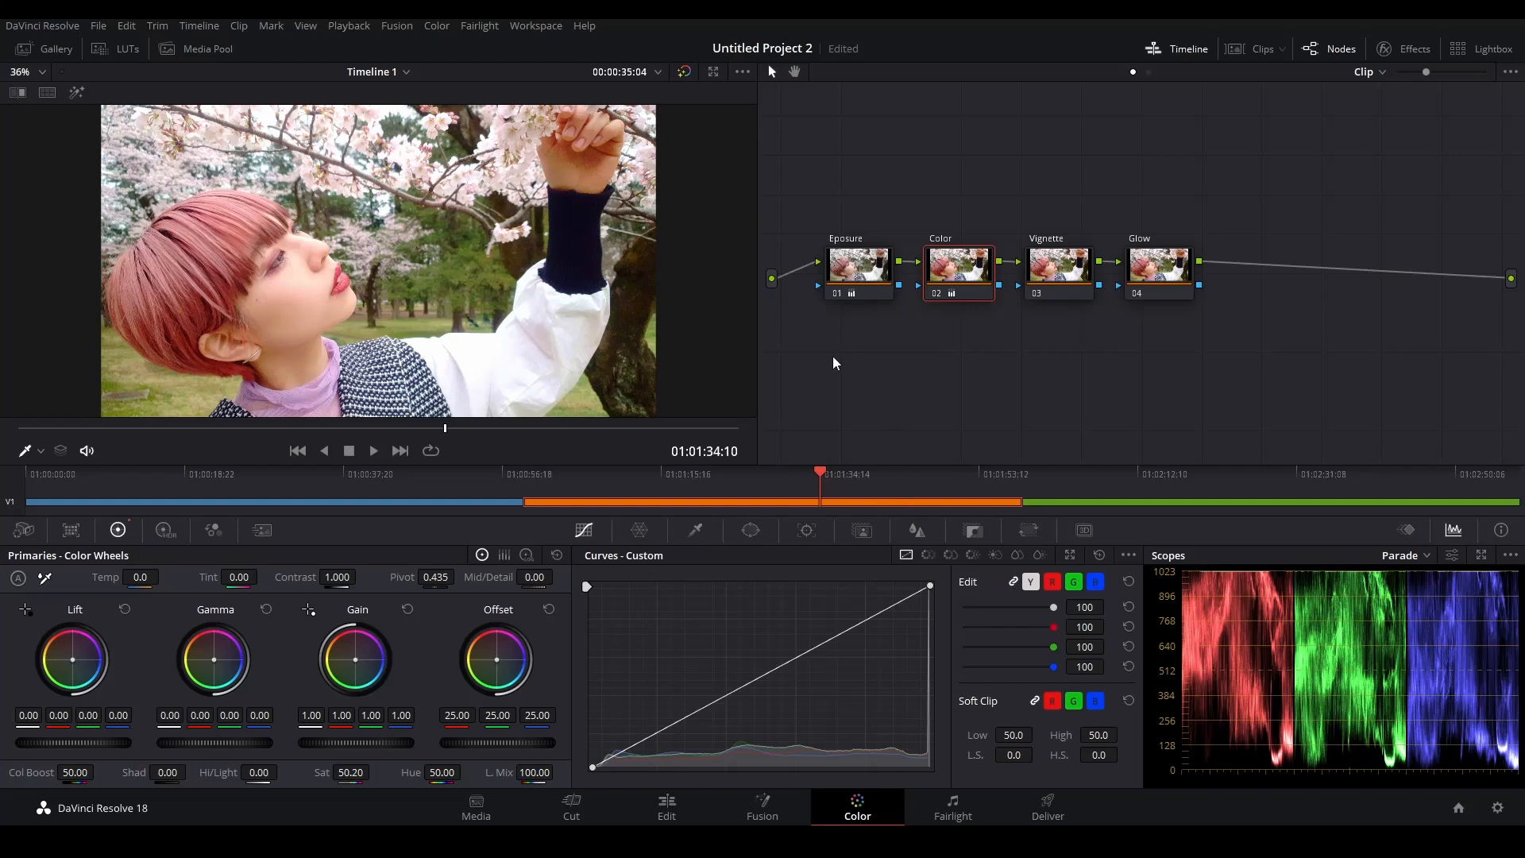
Step: On the Eposure node, lower the Gain to 1.28, compare it with the previous Gain, and raise the Offset to 33.25
{"action": "left_click", "coordinate": [858, 275]}
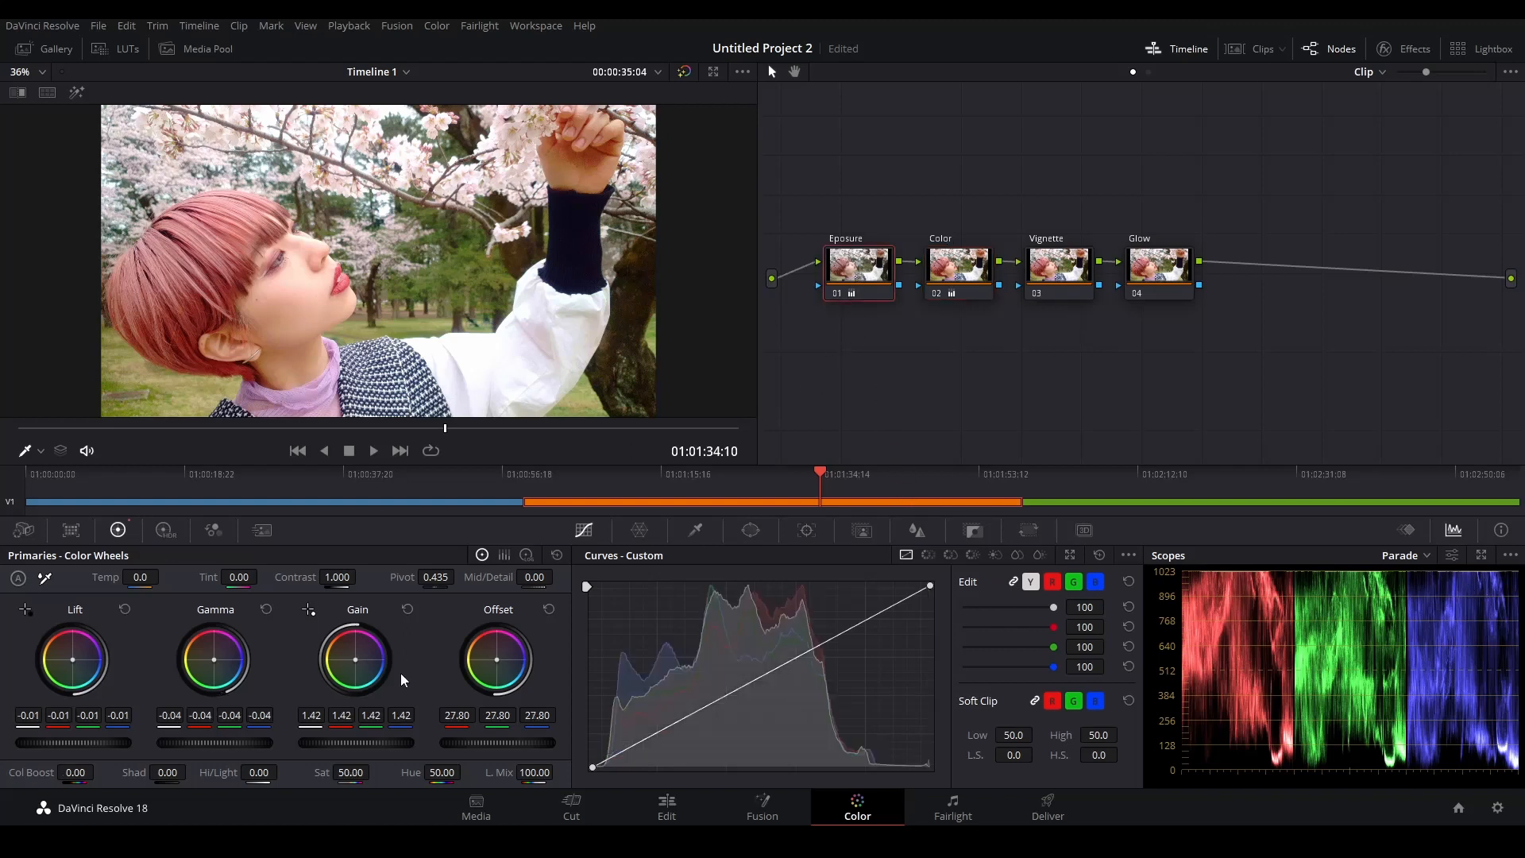
{"action": "left_click_drag", "start_coordinate": [374, 741], "coordinate": [322, 741]}
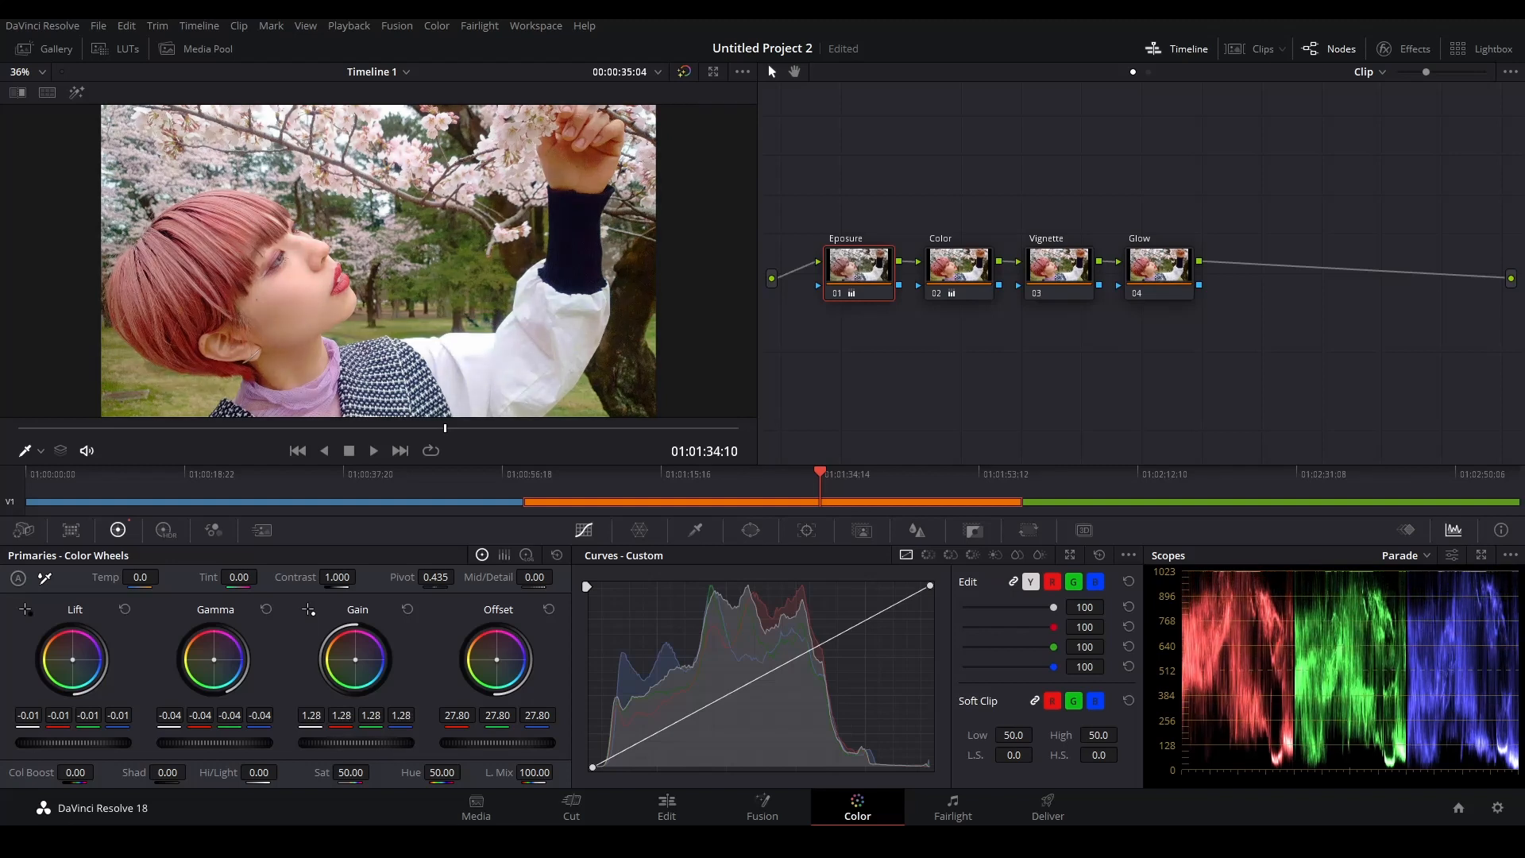
{"action": "key", "text": "ctrl+z"}
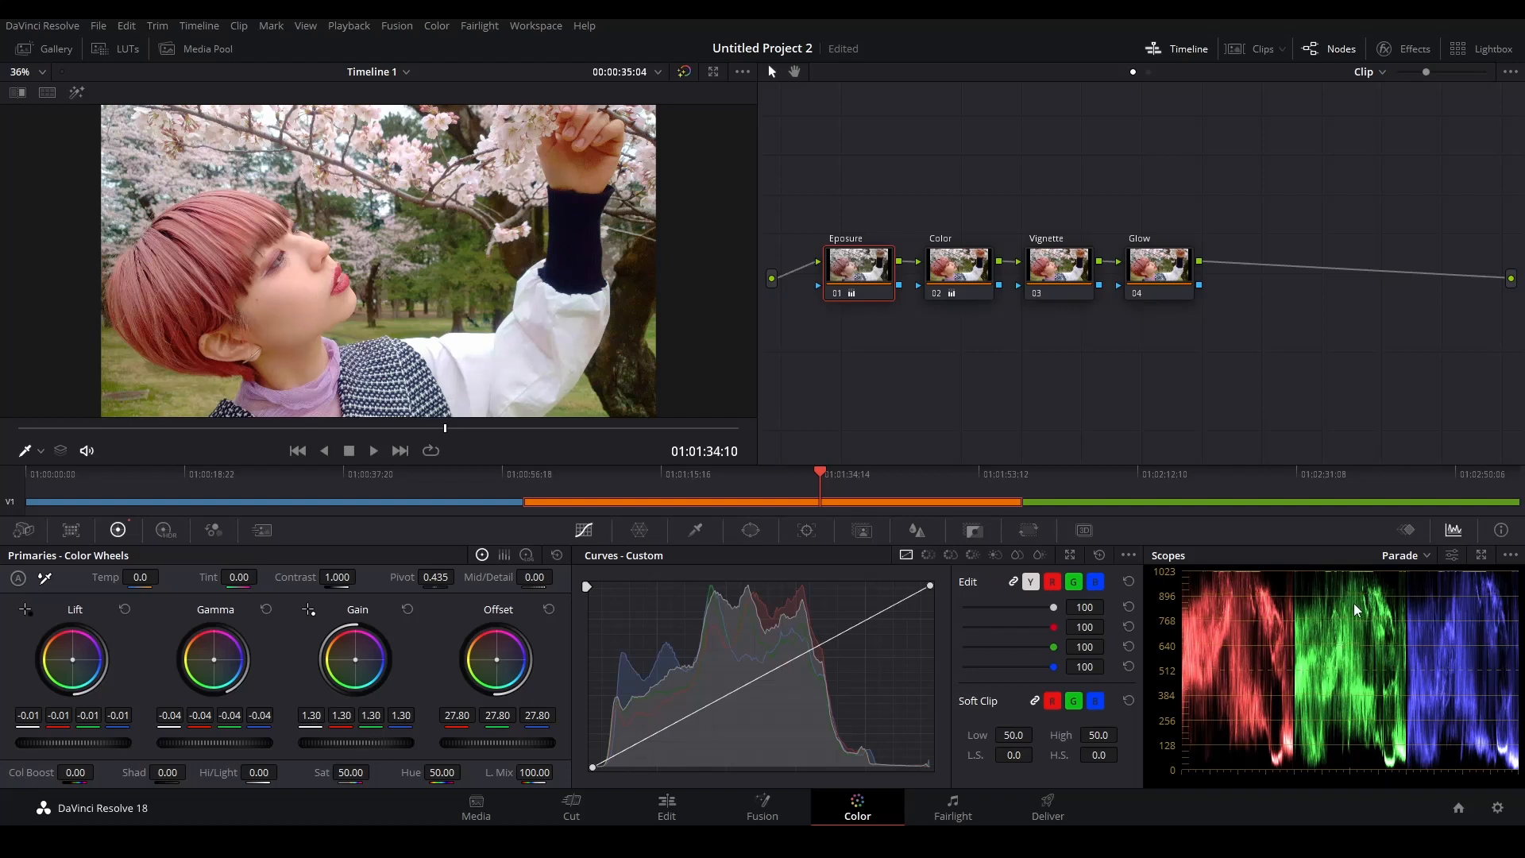
{"action": "key", "text": "ctrl+z"}
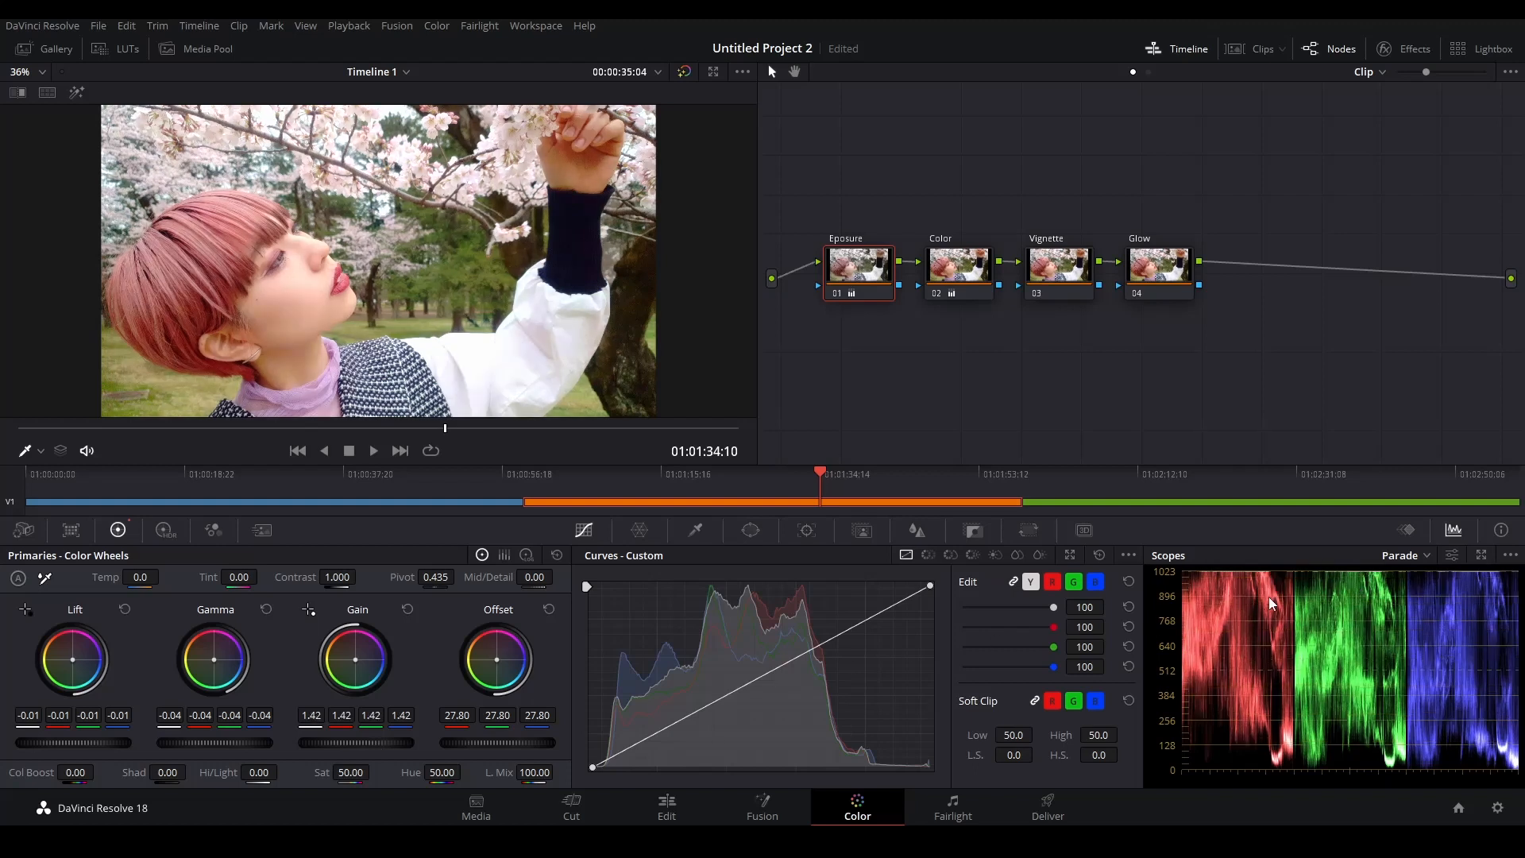
{"action": "key", "text": "ctrl+z"}
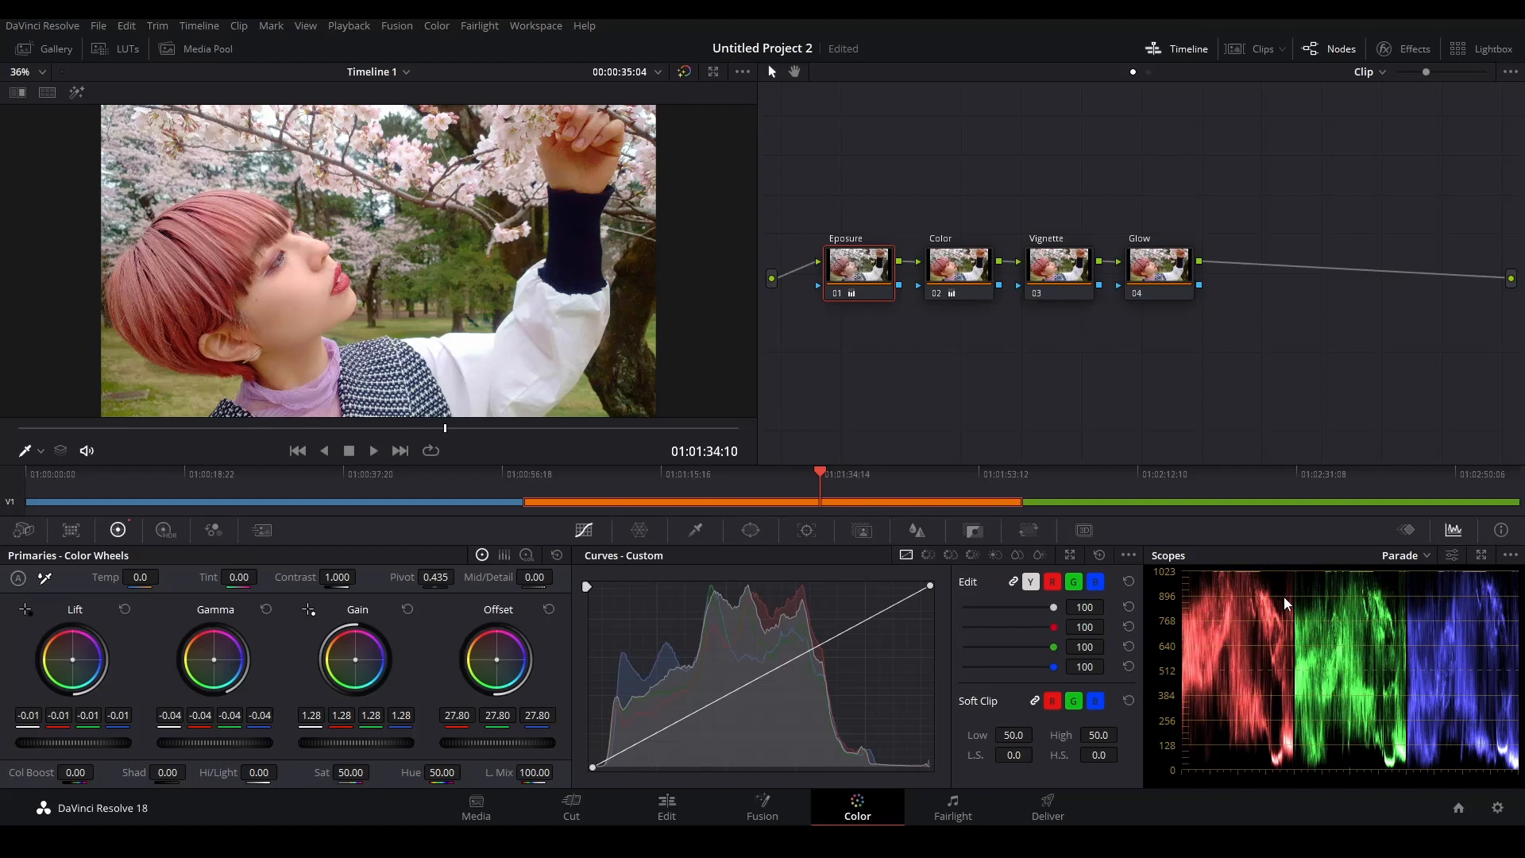
{"action": "key", "text": "ctrl+shift+z"}
{"action": "key", "text": "ctrl+z"}
{"action": "left_click_drag", "start_coordinate": [509, 743], "coordinate": [528, 743]}
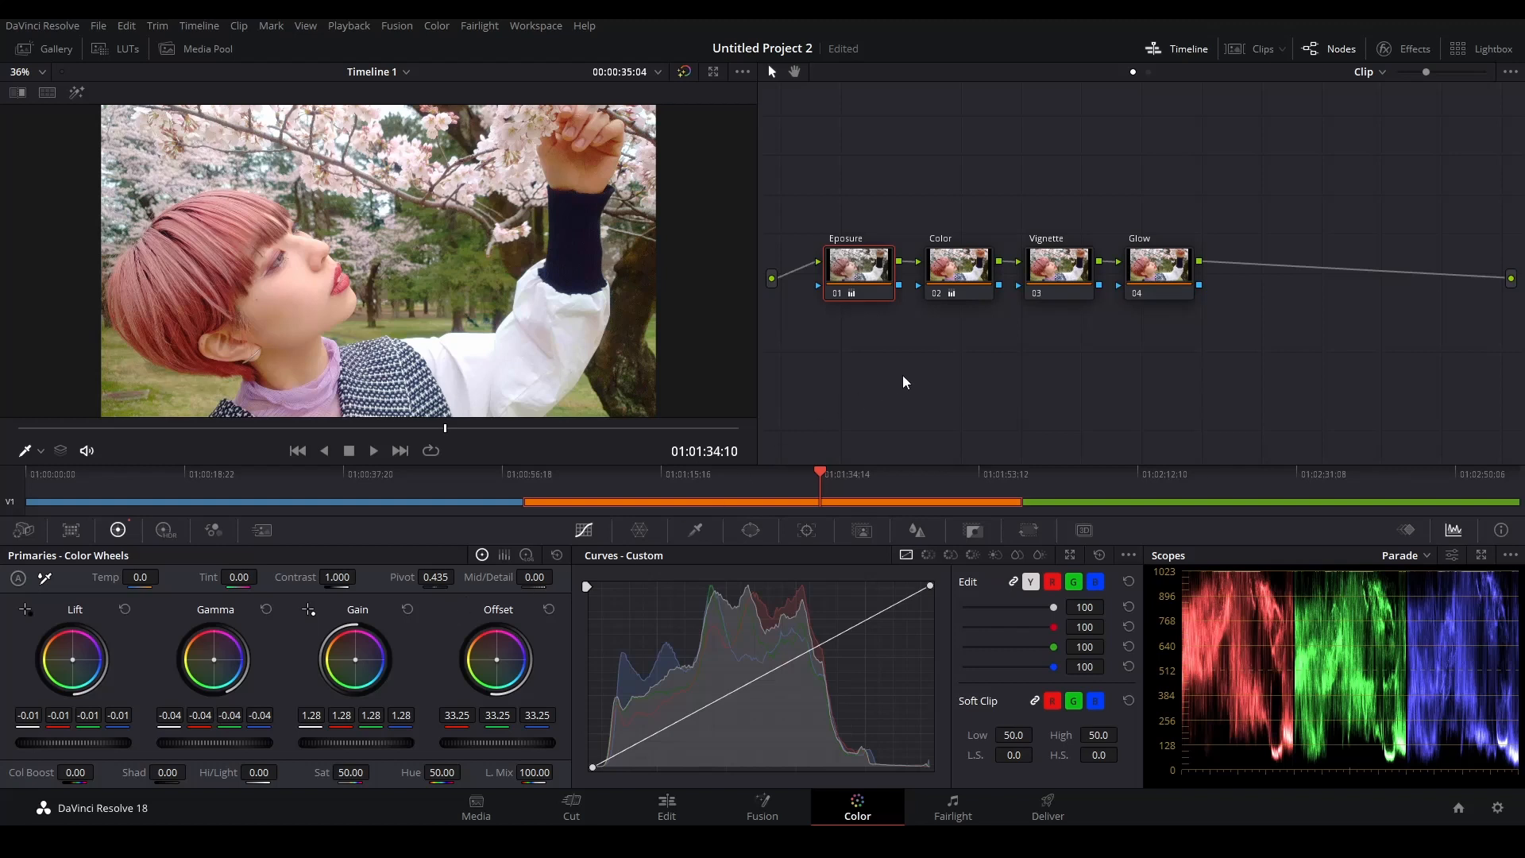
Step: On the Color node, tint the Lift slightly toward teal, with red at -0.03, green at 0.01 and blue at 0.01
{"action": "left_click", "coordinate": [963, 274]}
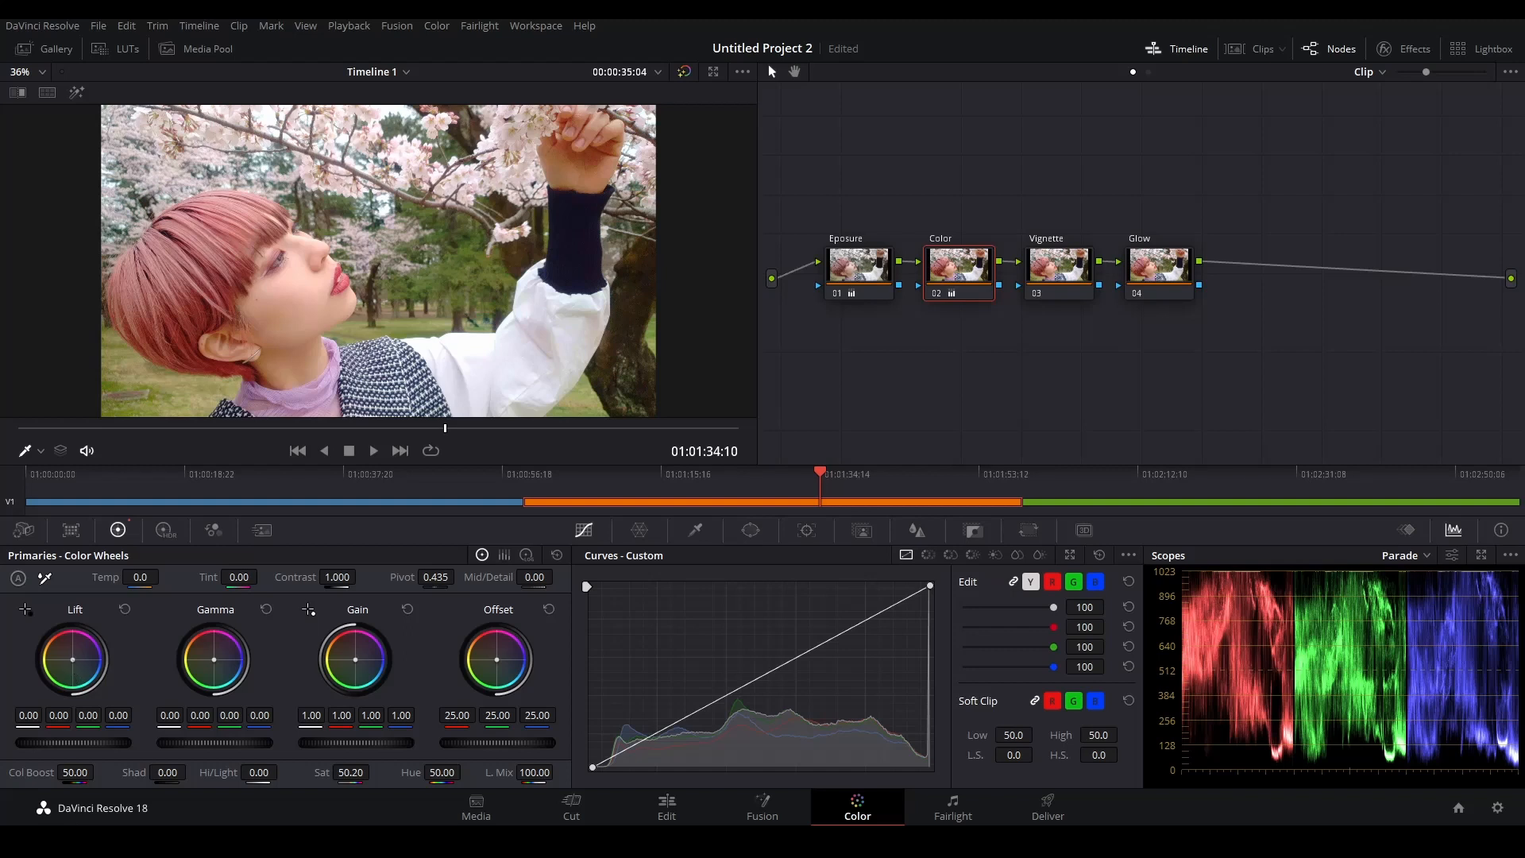
{"action": "left_click_drag", "start_coordinate": [72, 659], "coordinate": [73, 662]}
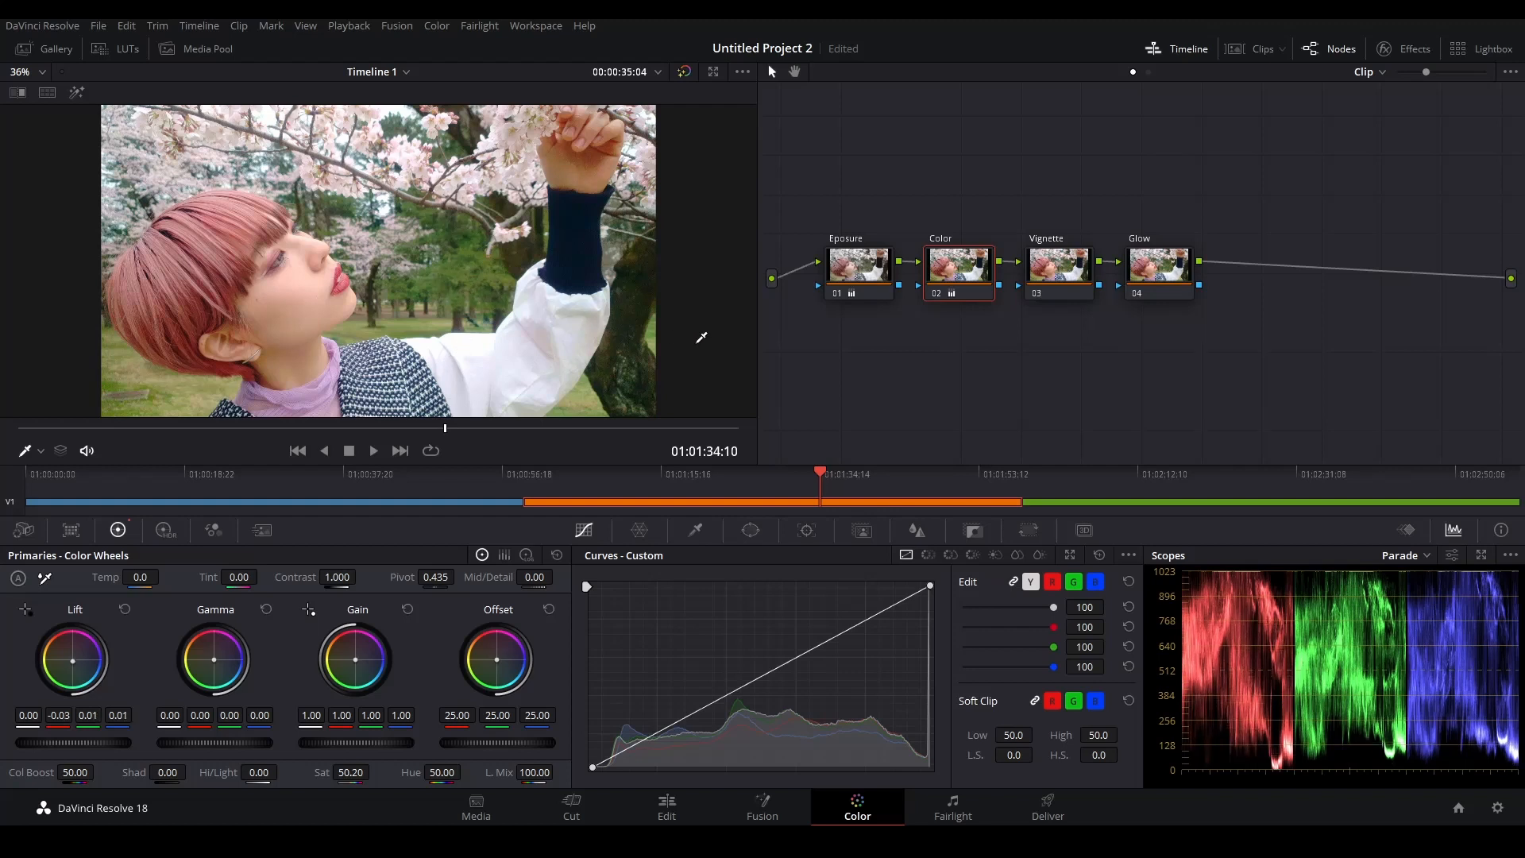
Step: Compare the image without the Lift tint, and warm the Gamma slightly, with red at 0.01, green at -0.00 and blue at -0.02
{"action": "key", "text": "ctrl+z"}
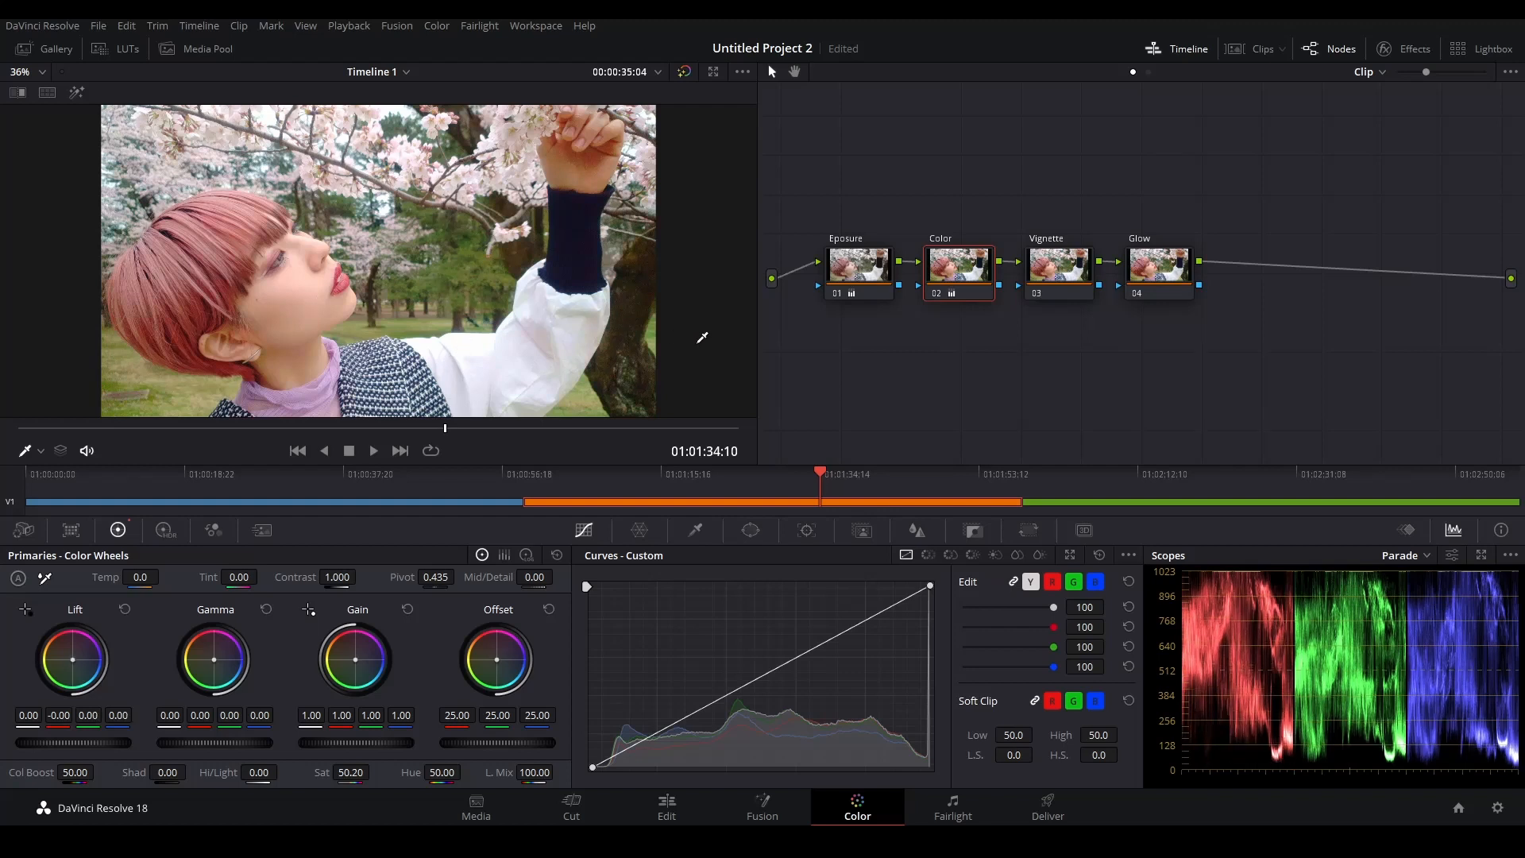
{"action": "key", "text": "ctrl+shift+z"}
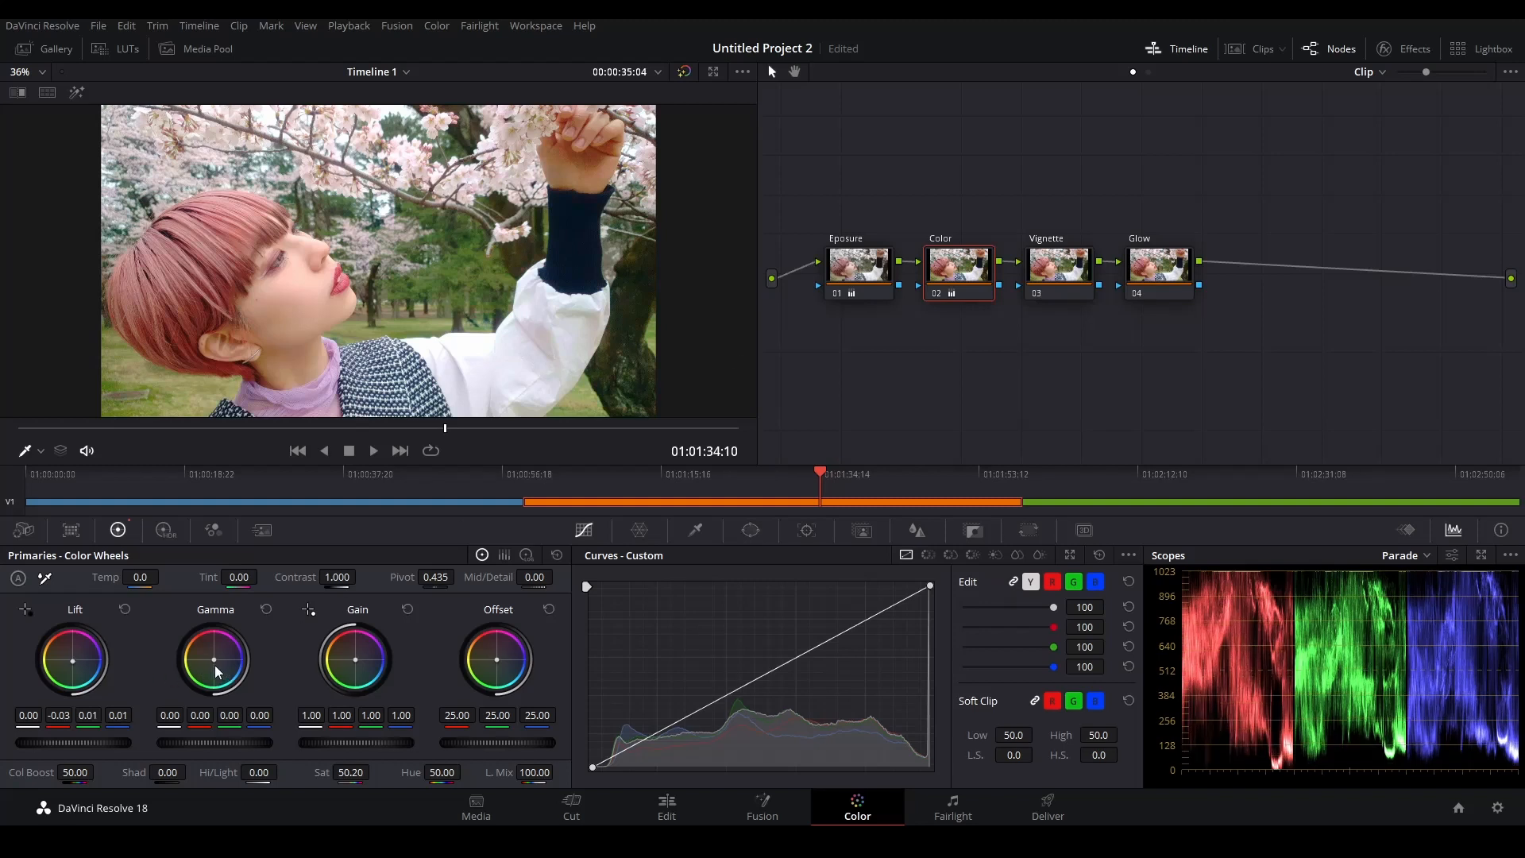
{"action": "left_click_drag", "start_coordinate": [214, 660], "coordinate": [212, 658]}
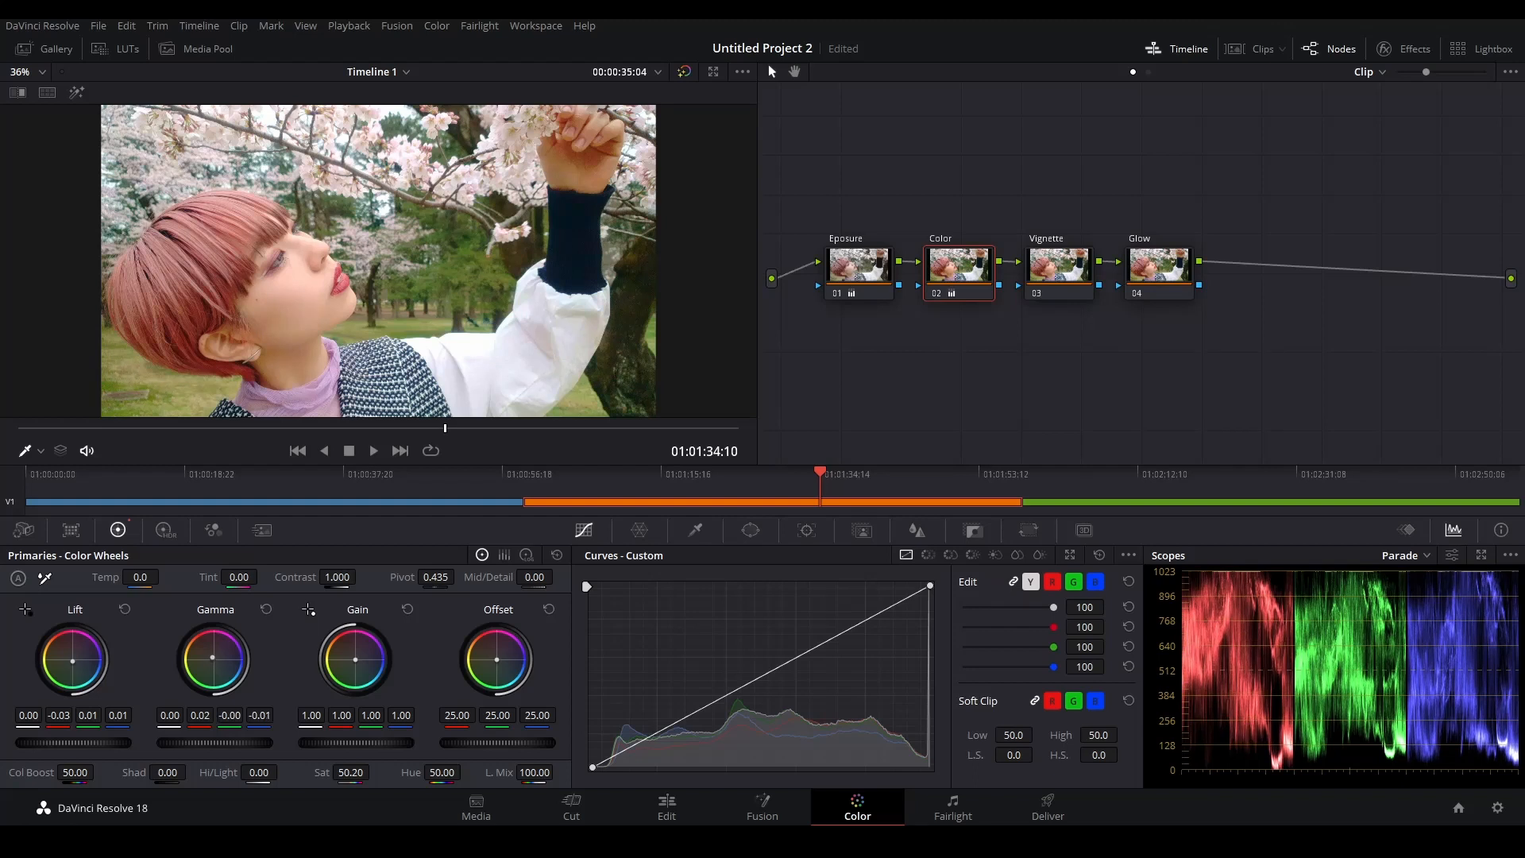
{"action": "key", "text": "ctrl+z"}
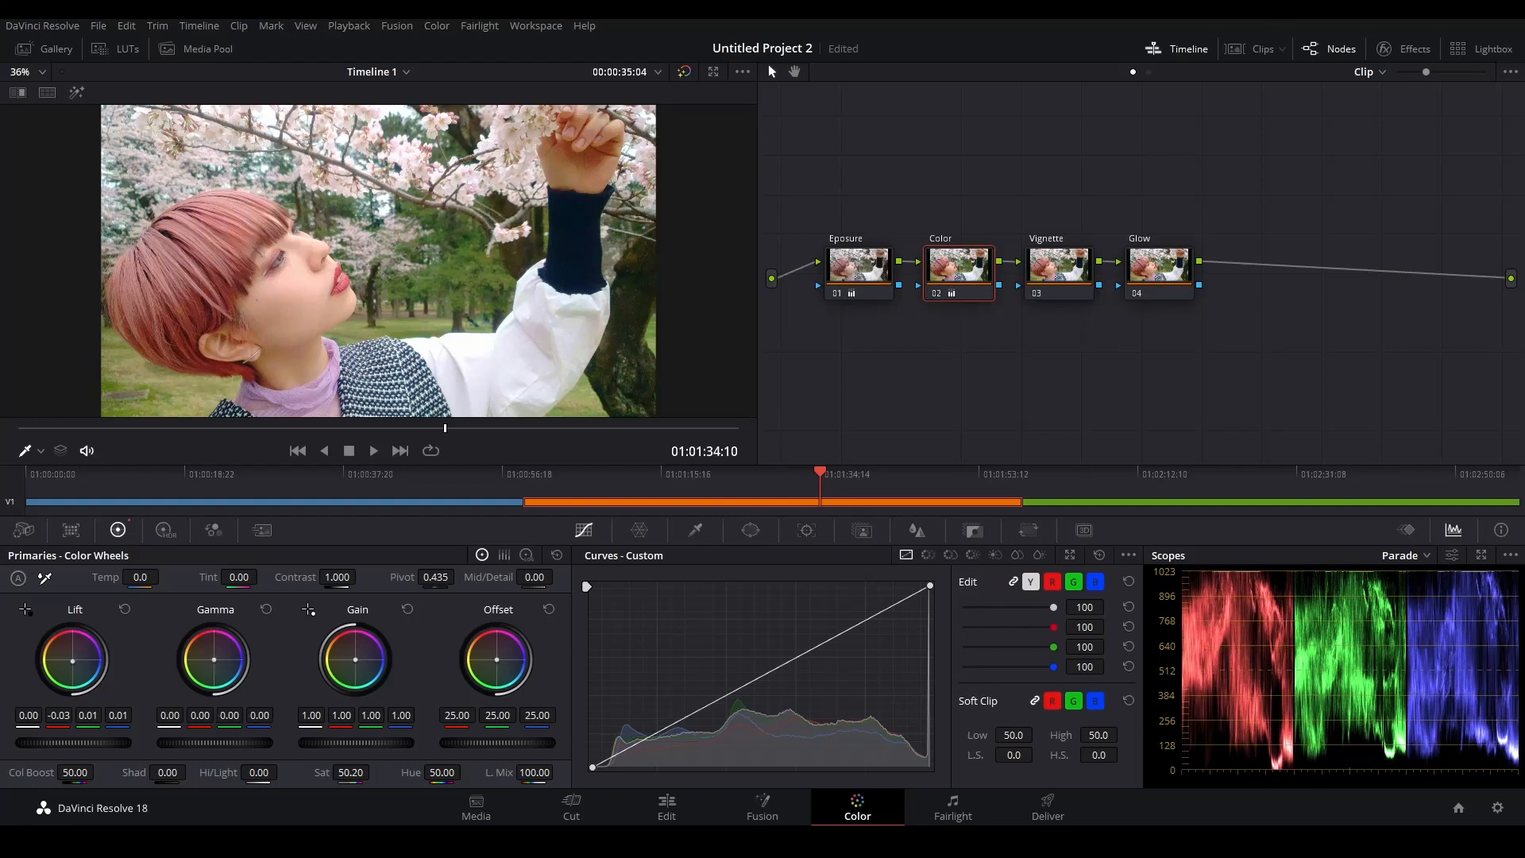
{"action": "left_click_drag", "start_coordinate": [213, 660], "coordinate": [212, 658]}
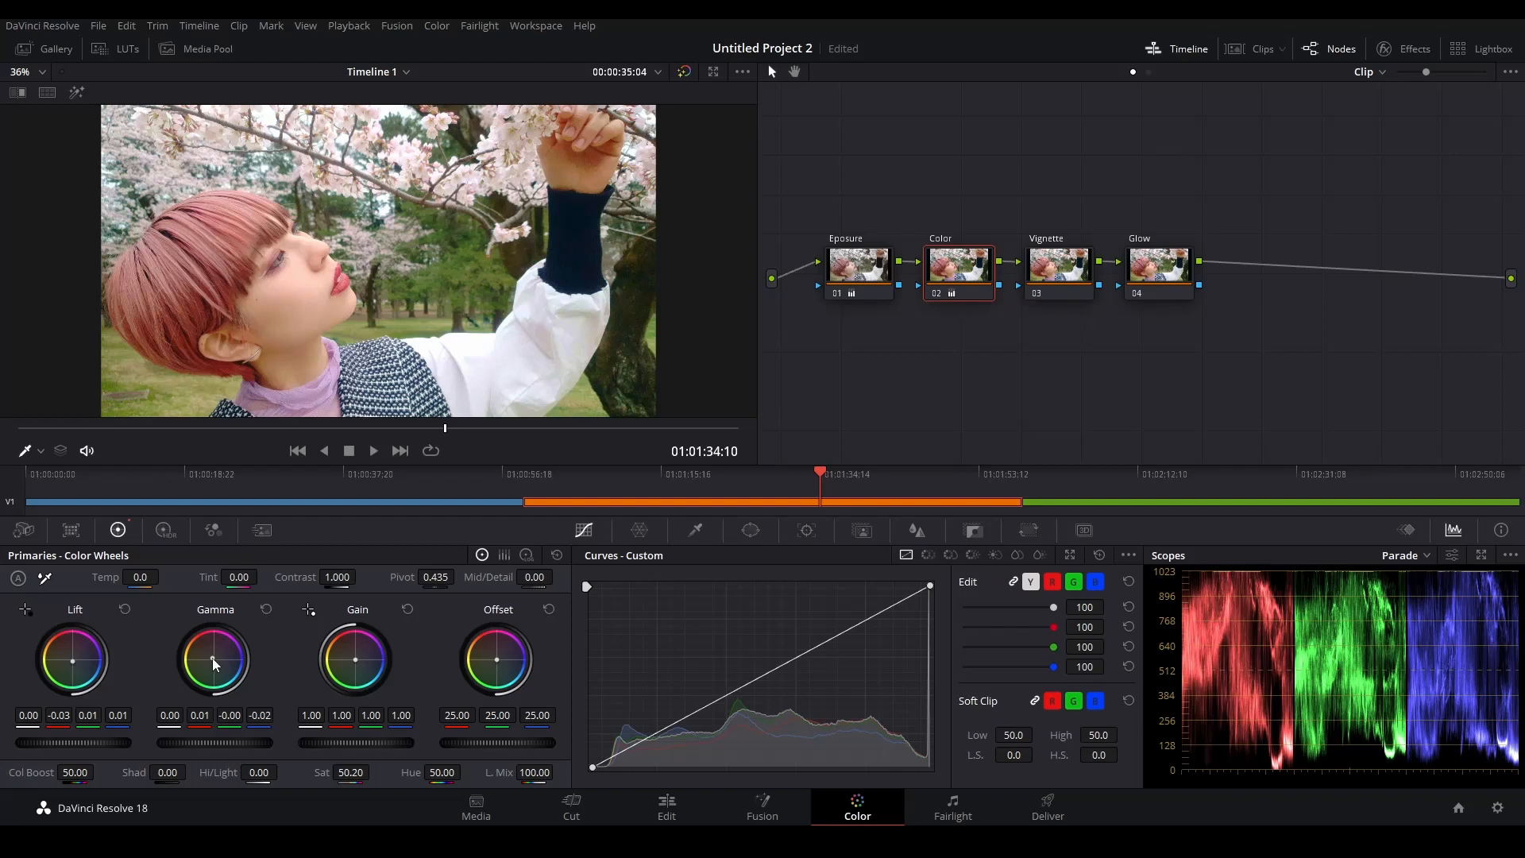
Step: On the Color node, tint the Gain toward blue, with red at 0.94, green at 1.01 and blue at 1.06, and save the project
{"action": "left_click_drag", "start_coordinate": [360, 669], "coordinate": [359, 667]}
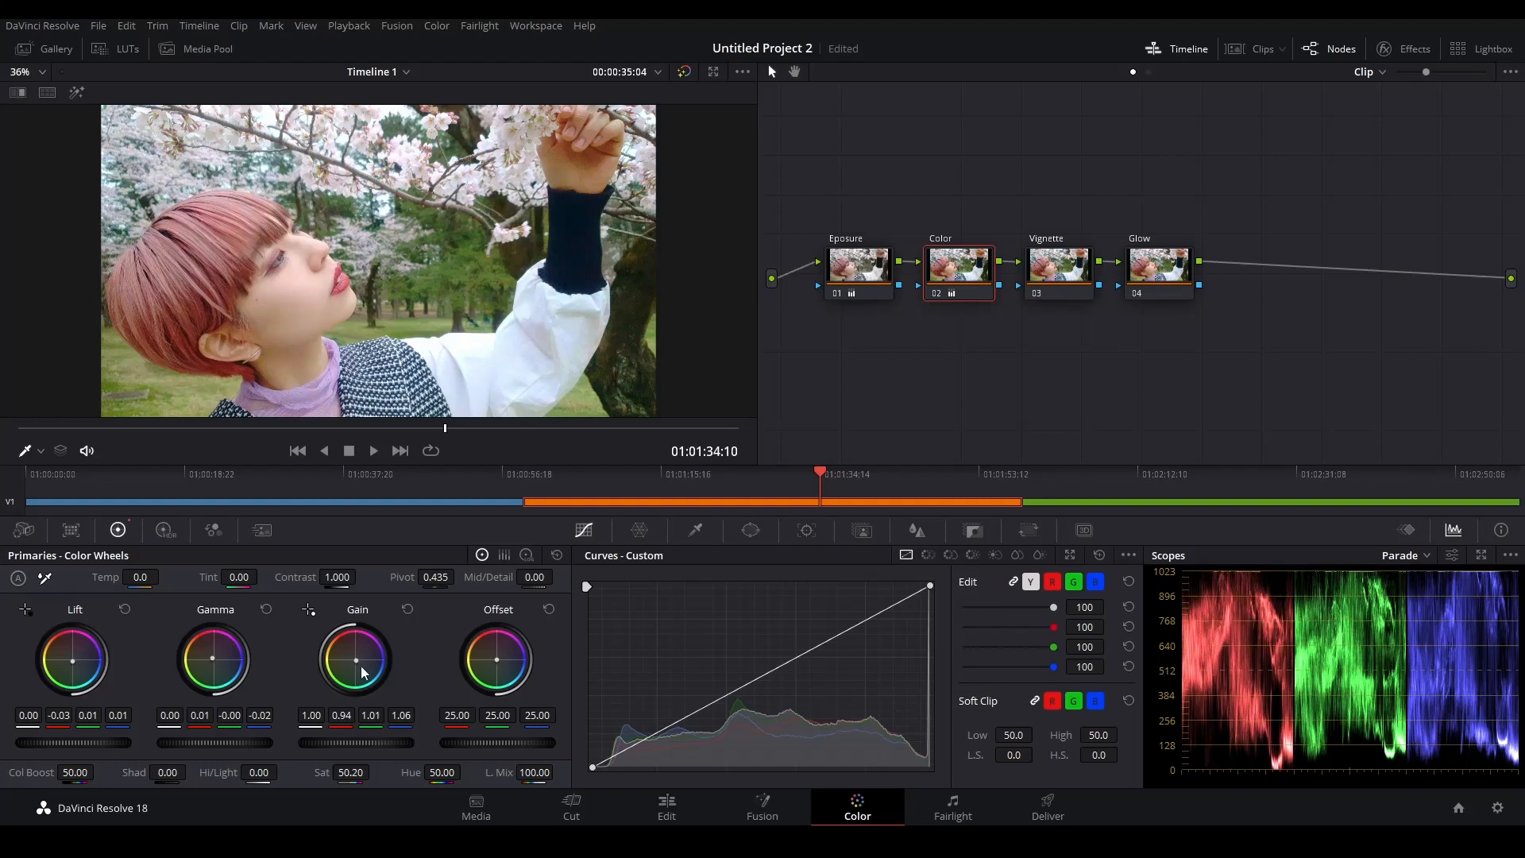
{"action": "key", "text": "ctrl+s"}
Step: Try an Offset tint and reset it, and set the Color node's Color Boost to 70, comparing the image with the node off and on
{"action": "left_click_drag", "start_coordinate": [497, 661], "coordinate": [496, 660]}
{"action": "double_click", "coordinate": [497, 660]}
{"action": "left_click_drag", "start_coordinate": [70, 774], "coordinate": [99, 770]}
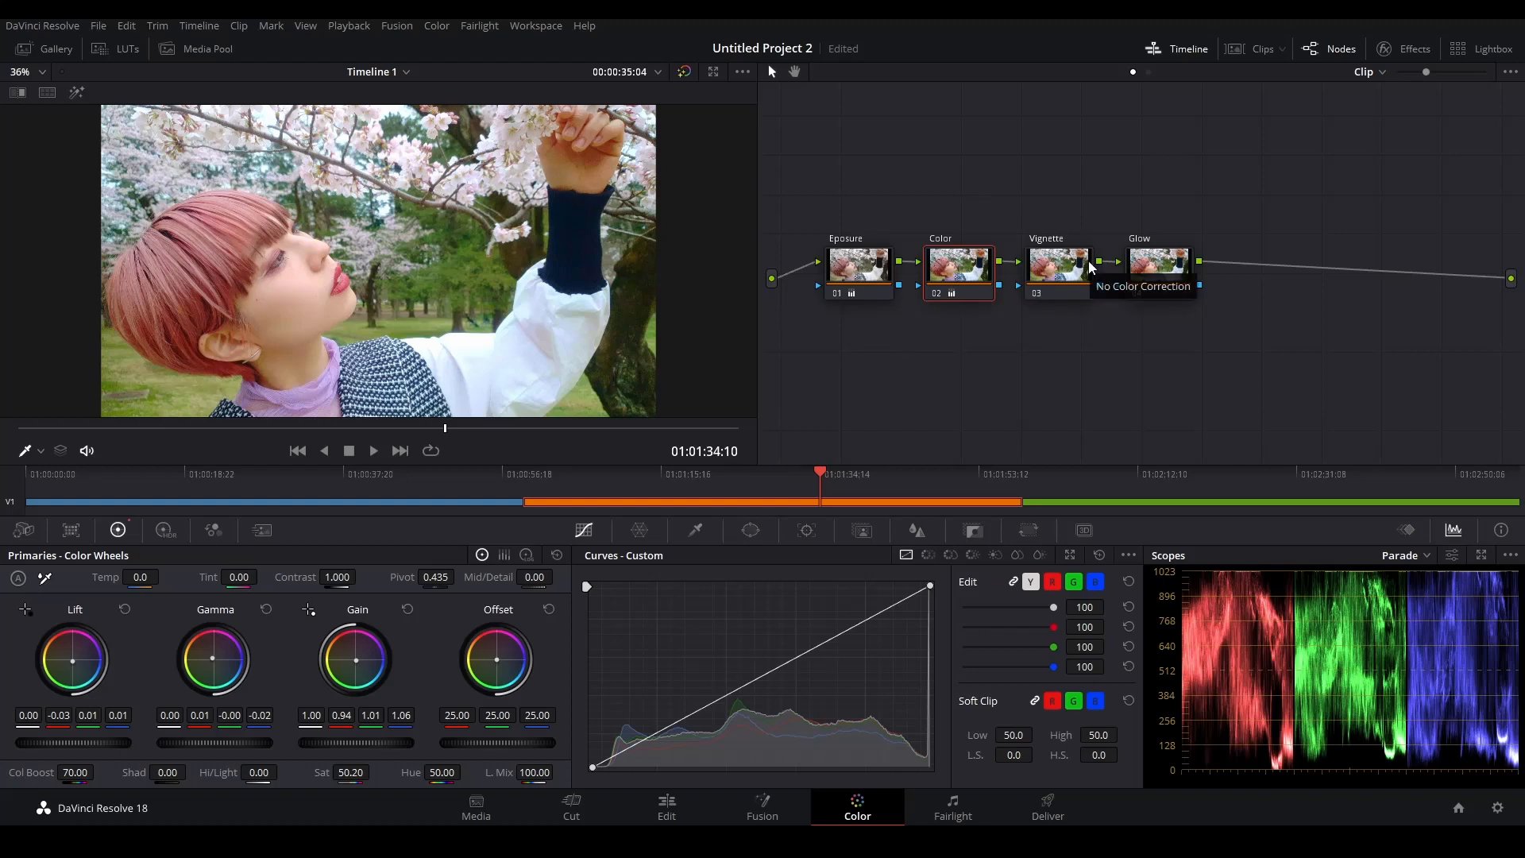
{"action": "key", "text": "ctrl+d"}
{"action": "key", "text": "ctrl+d"}
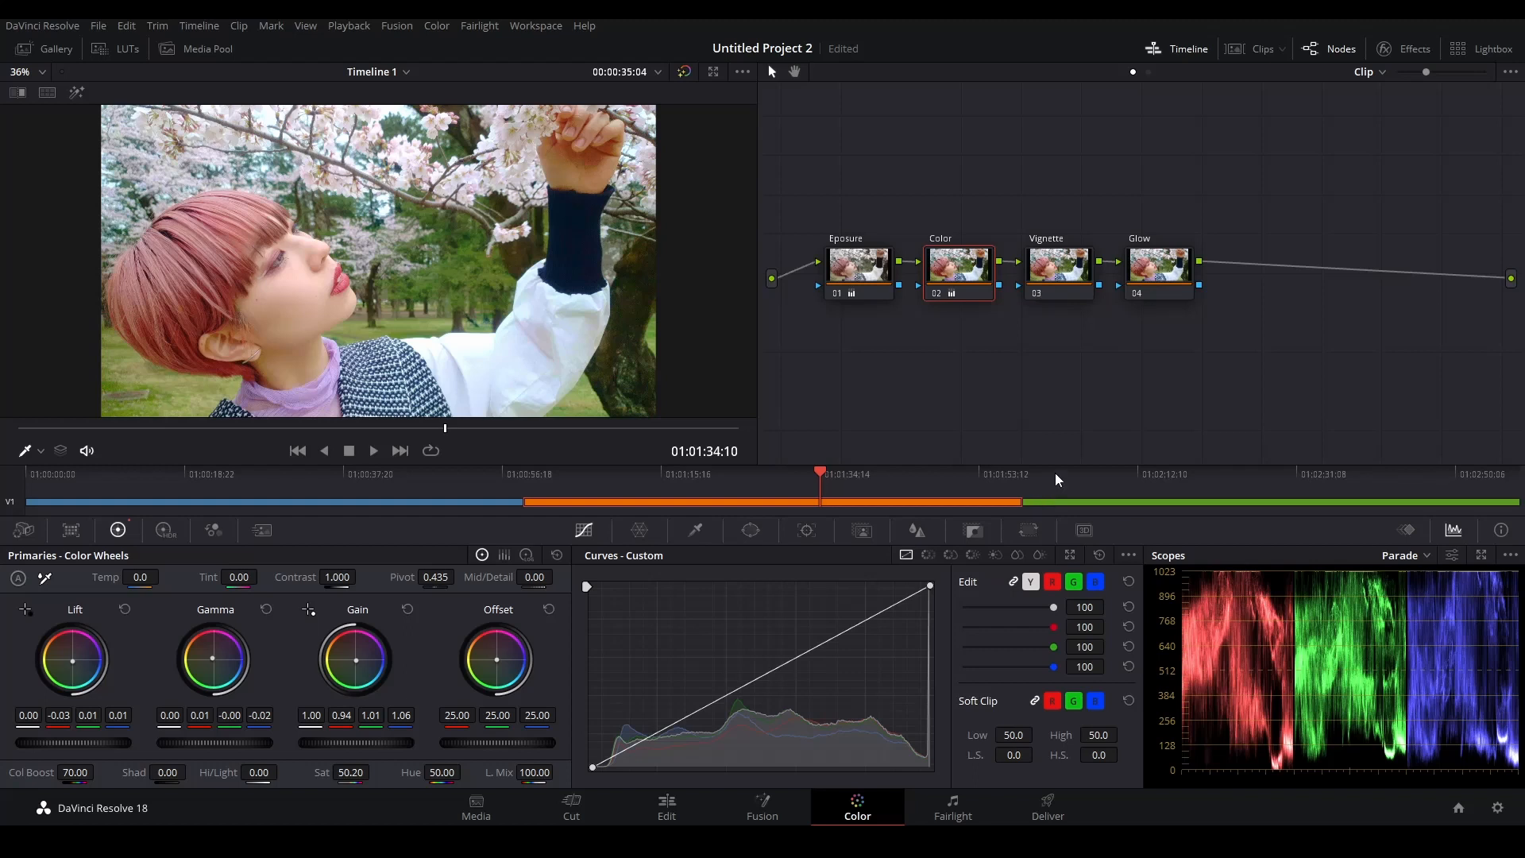
Step: On the Vignette node, add a circle window and stretch it to the frame's edges, about 60.83 in size and 72.02 in aspect
{"action": "left_click", "coordinate": [1055, 275]}
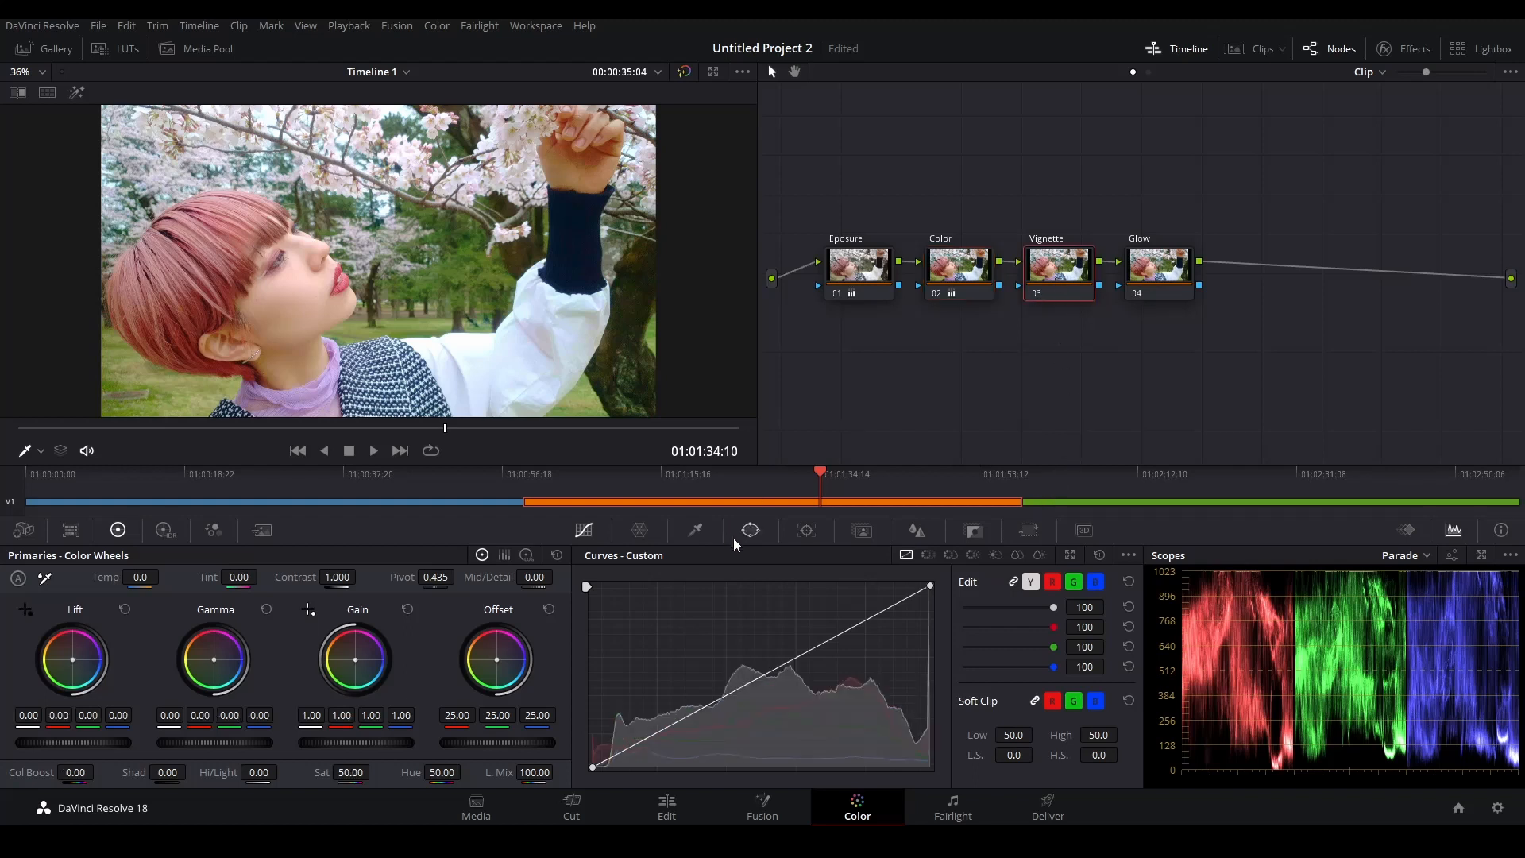
{"action": "left_click", "coordinate": [760, 530]}
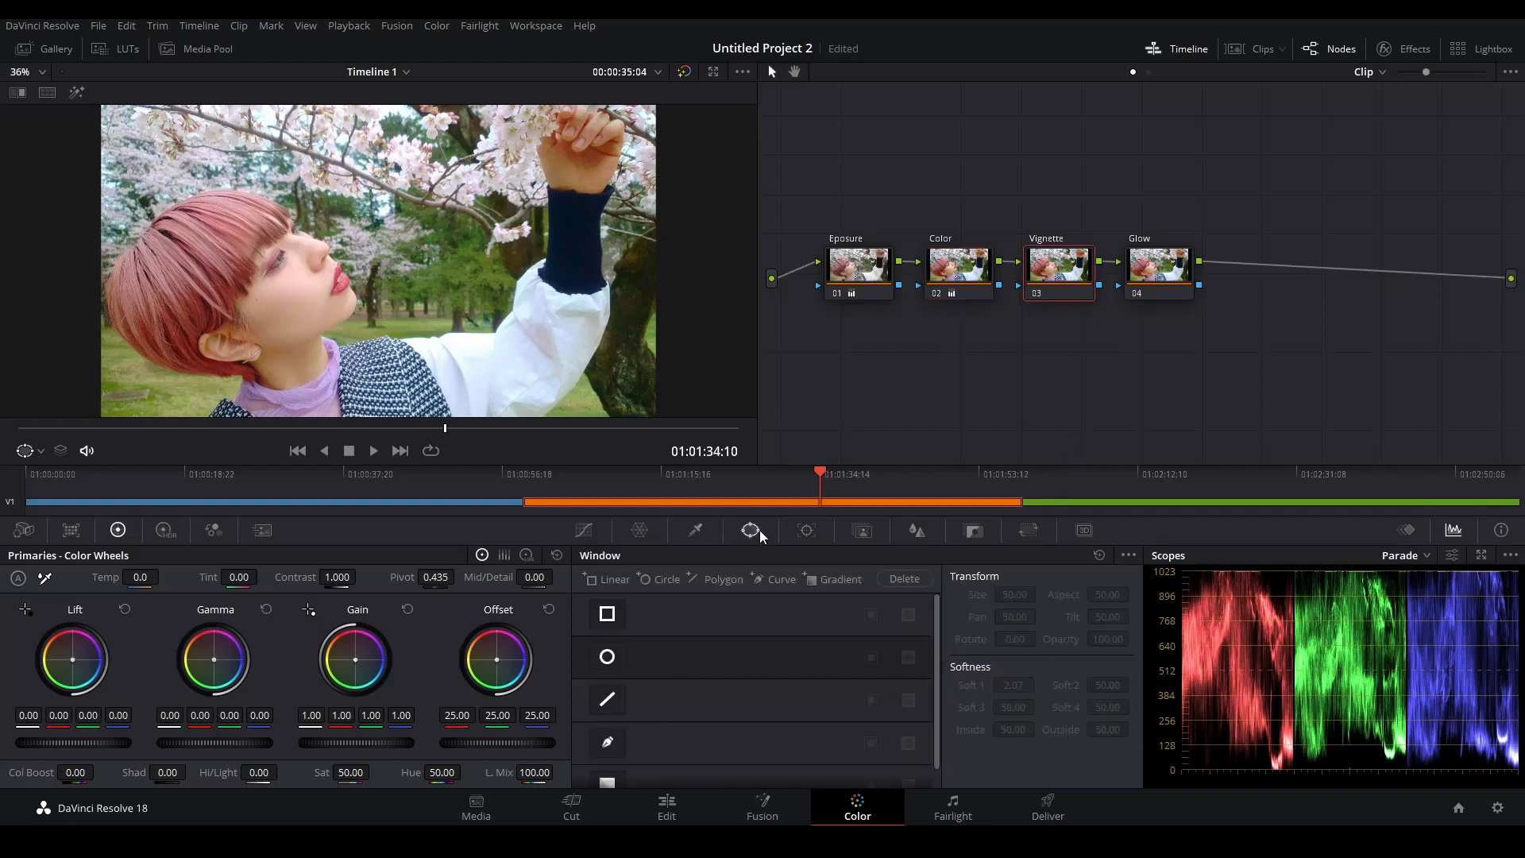
{"action": "left_click", "coordinate": [607, 658]}
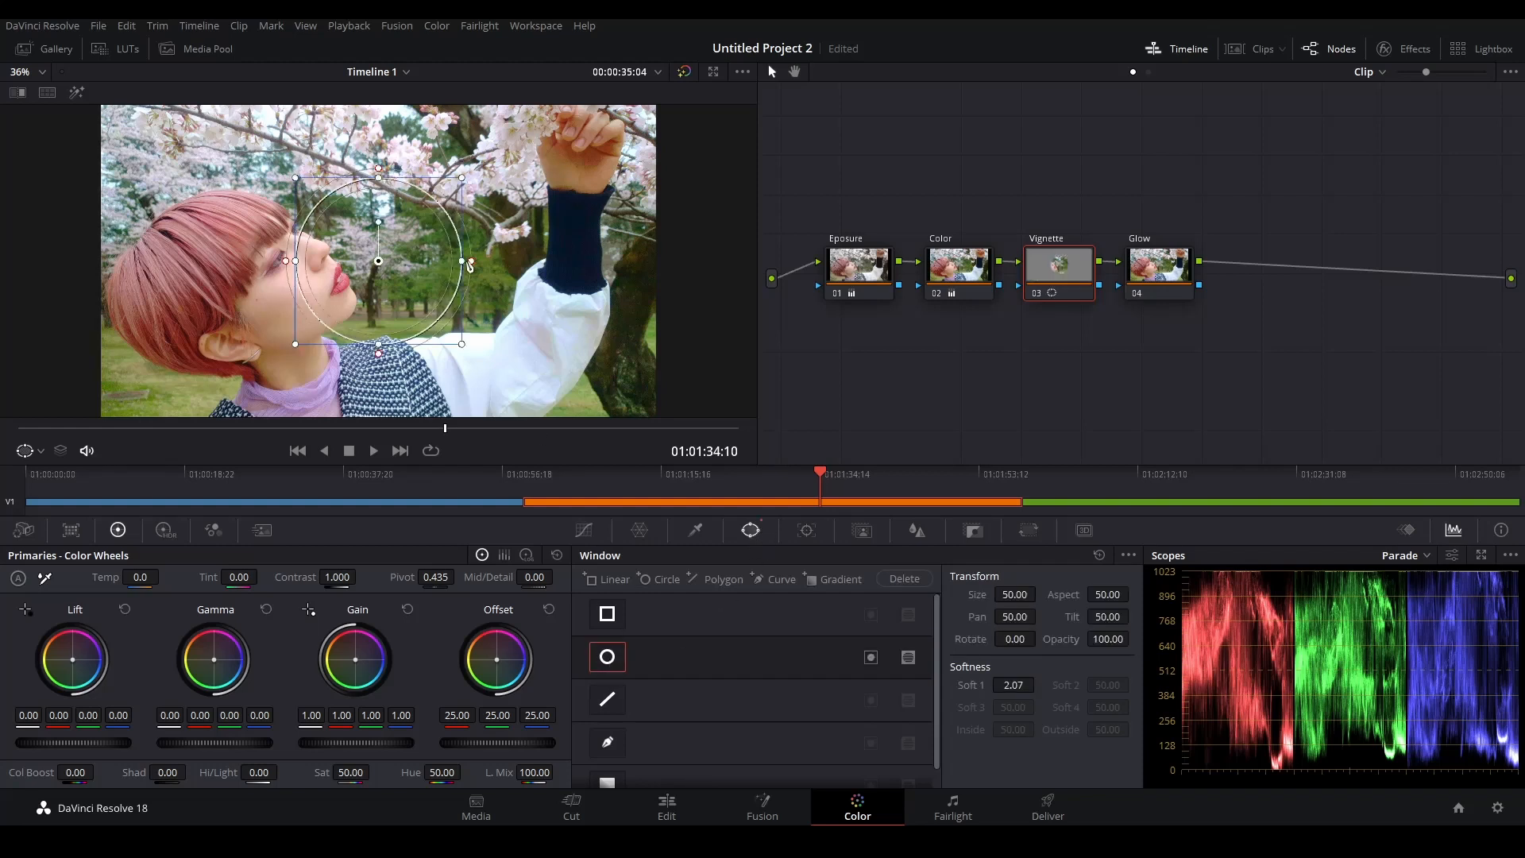
{"action": "left_click_drag", "start_coordinate": [471, 268], "coordinate": [662, 279]}
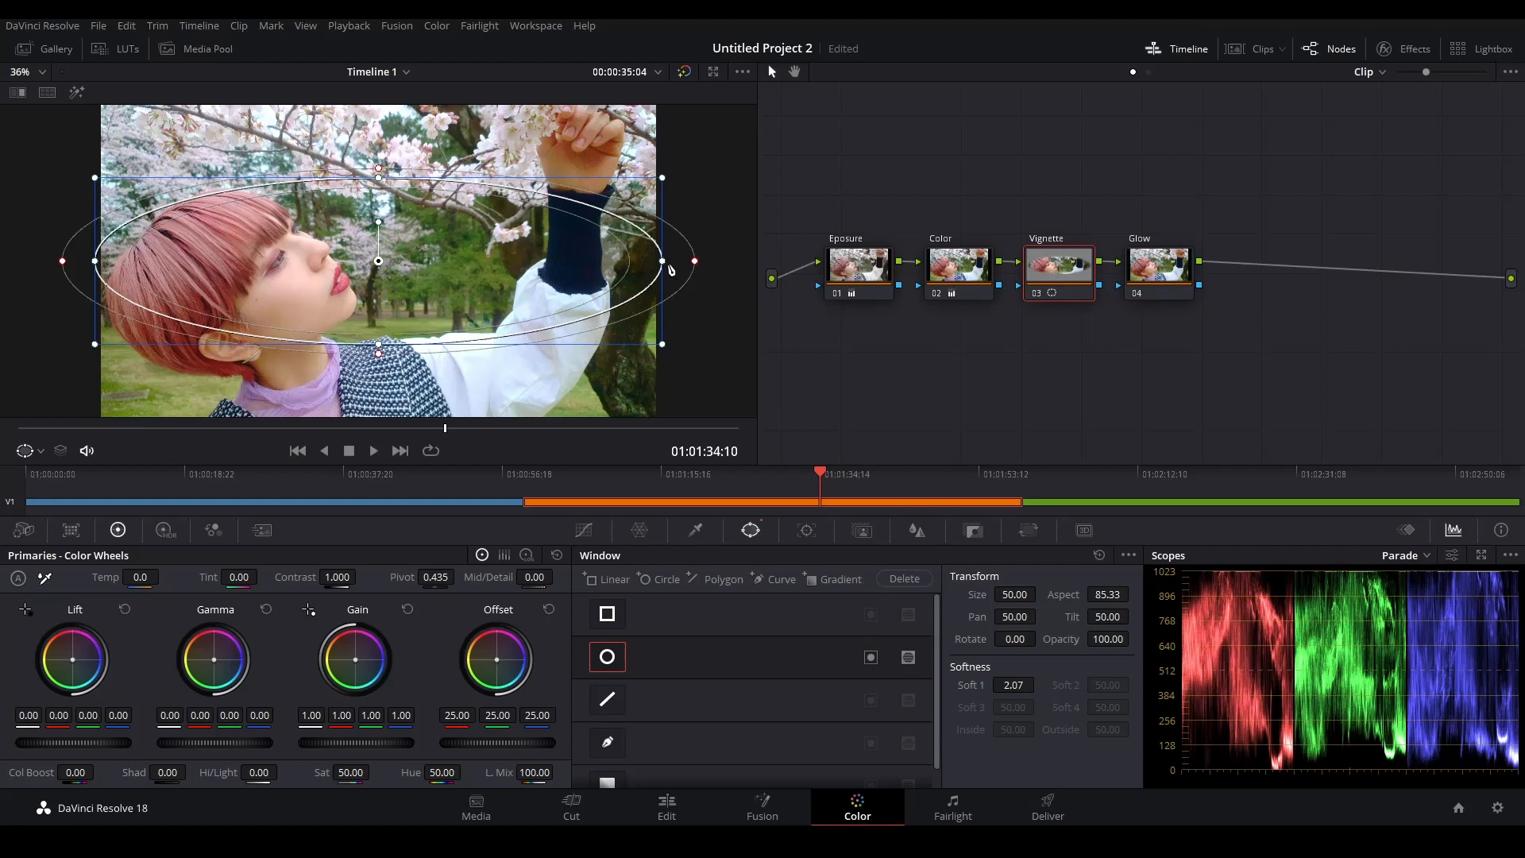
{"action": "left_click_drag", "start_coordinate": [670, 268], "coordinate": [664, 262]}
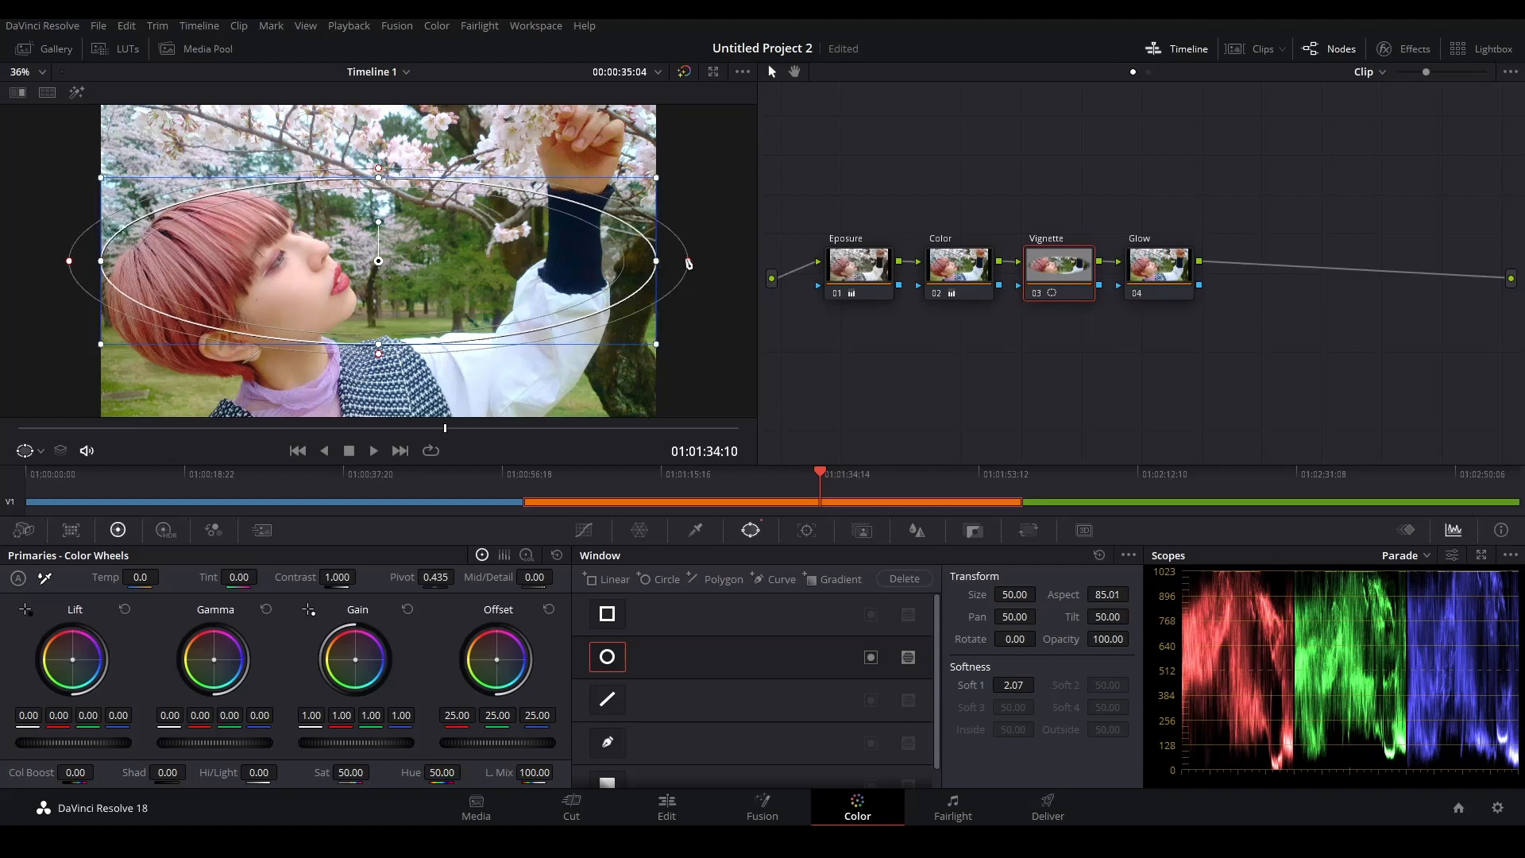
{"action": "left_click_drag", "start_coordinate": [379, 353], "coordinate": [388, 427]}
Step: Widen the soft edge of the Vignette node's circle window far beyond the frame, to a Soft 1 value of 18
{"action": "left_click_drag", "start_coordinate": [688, 262], "coordinate": [758, 261]}
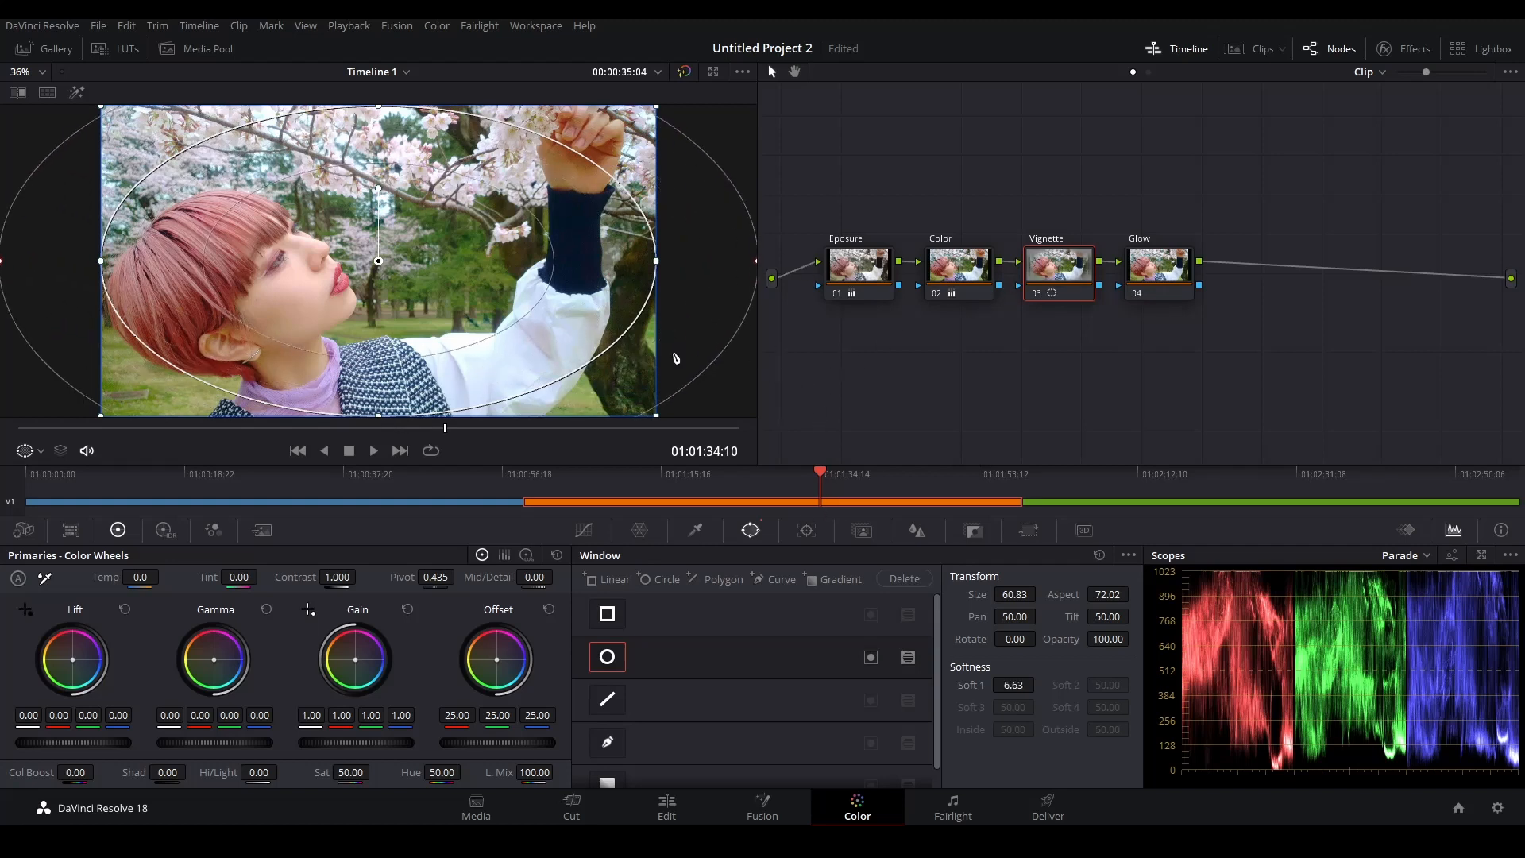
{"action": "scroll", "coordinate": [540, 292], "scroll_direction": "down", "scroll_amount": 4}
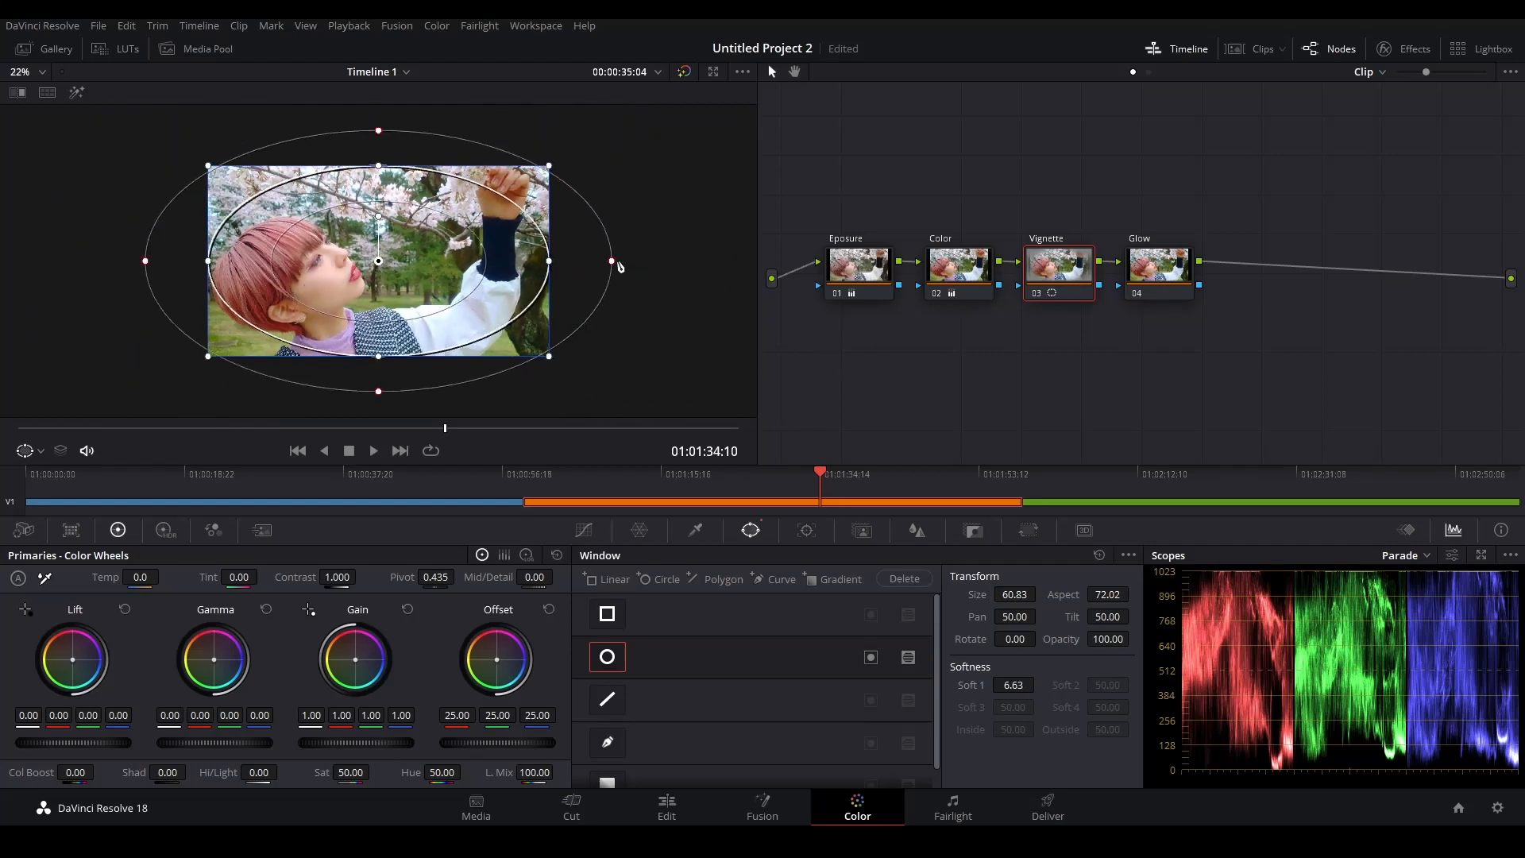
{"action": "left_click_drag", "start_coordinate": [612, 261], "coordinate": [804, 283]}
{"action": "scroll", "coordinate": [471, 273], "scroll_direction": "up", "scroll_amount": 4}
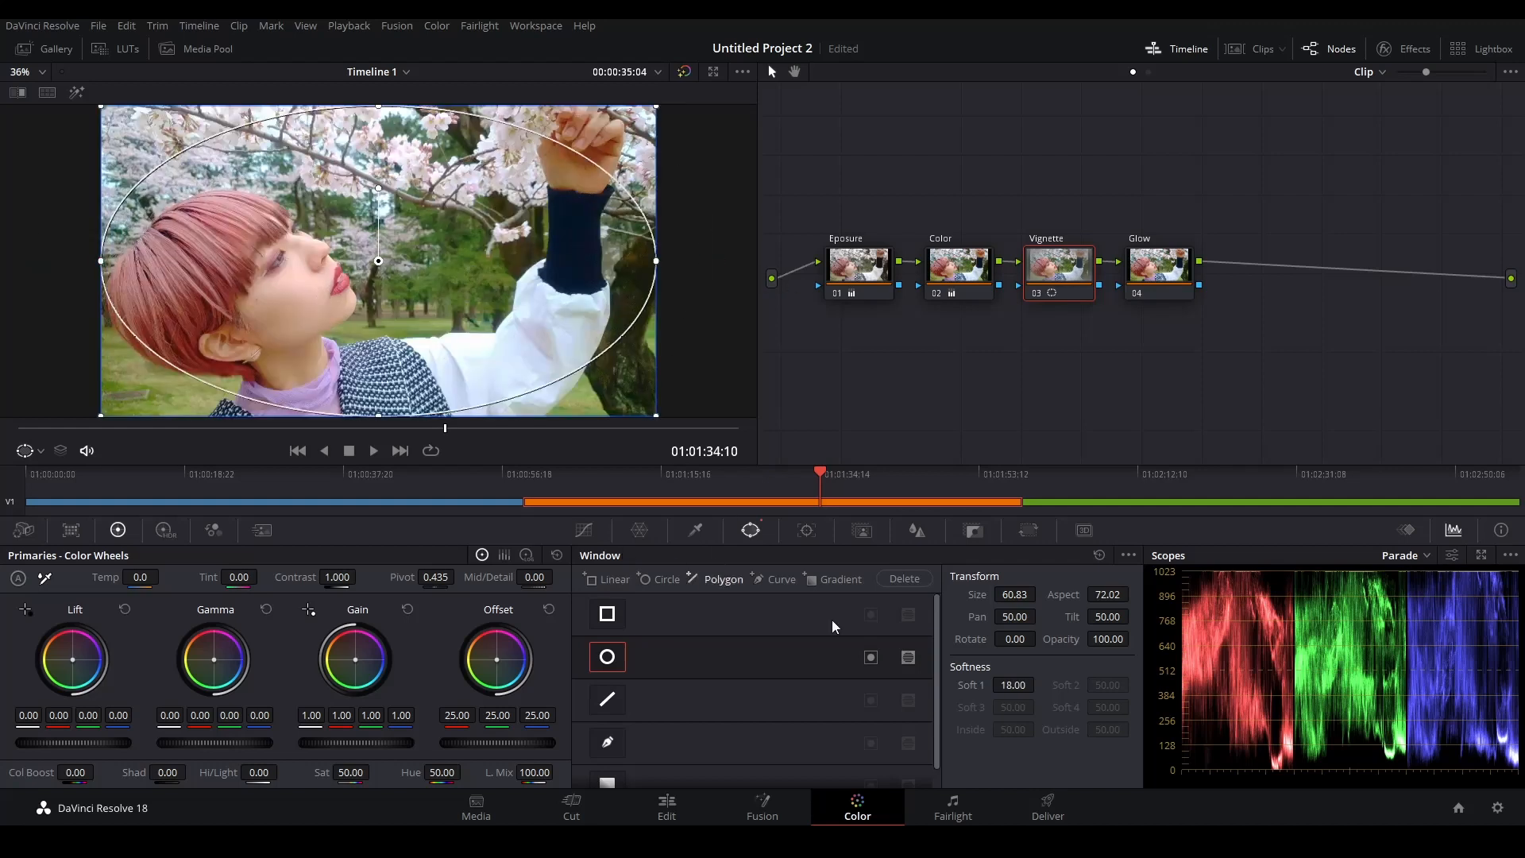
Step: Unlink the custom curve channels on the Vignette node and raise the middle of the luminance curve to brighten the image
{"action": "left_click", "coordinate": [587, 531]}
{"action": "left_click", "coordinate": [1012, 583]}
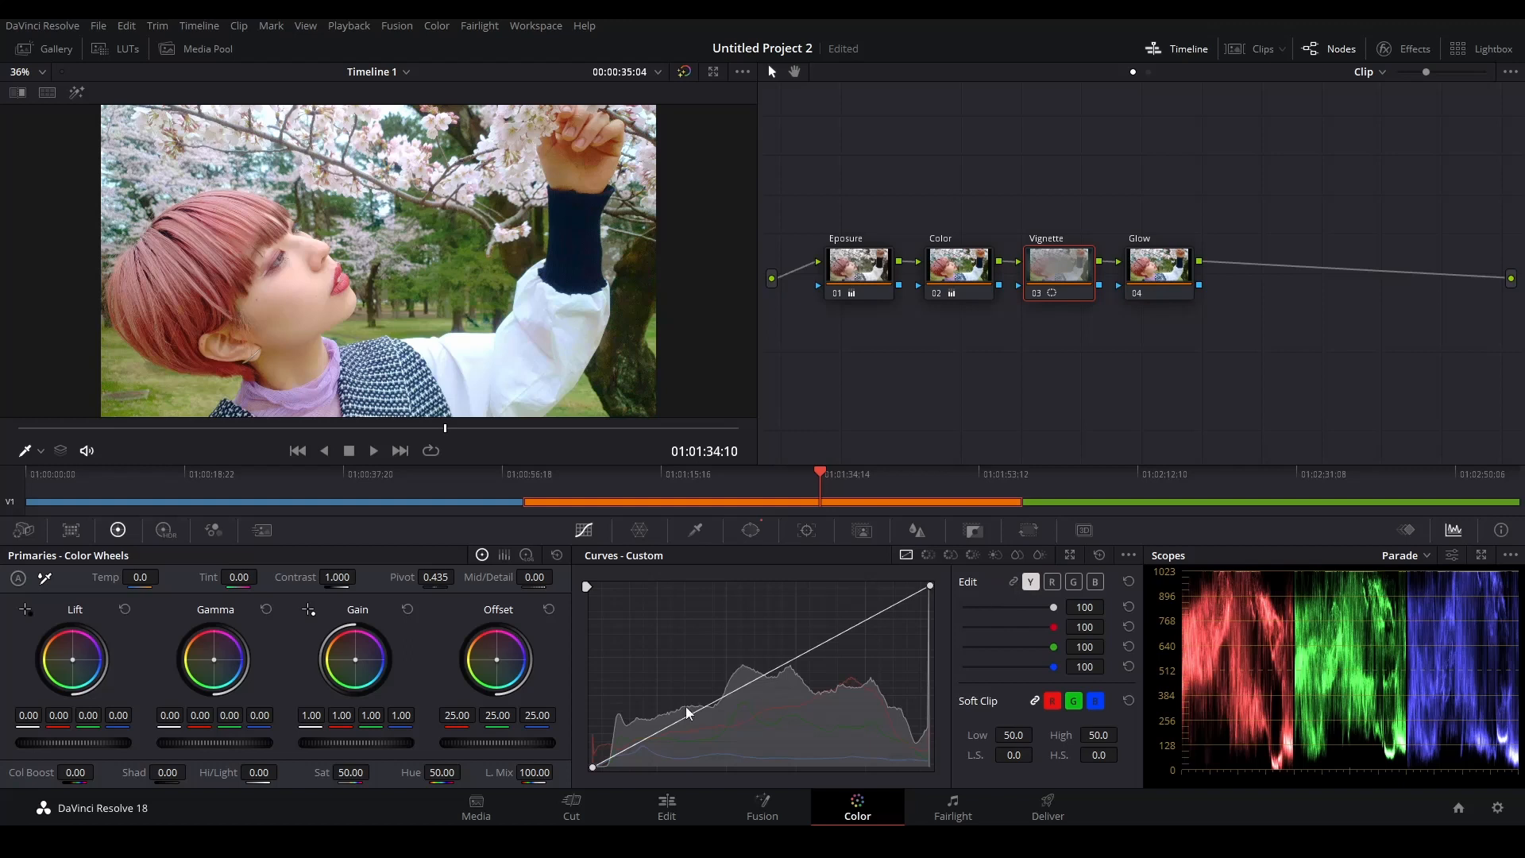
{"action": "mouse_move", "coordinate": [752, 677]}
{"action": "left_mouse_down"}
{"action": "mouse_move", "coordinate": [783, 703]}
{"action": "mouse_move", "coordinate": [727, 647]}
{"action": "mouse_move", "coordinate": [729, 662]}
{"action": "left_mouse_up"}
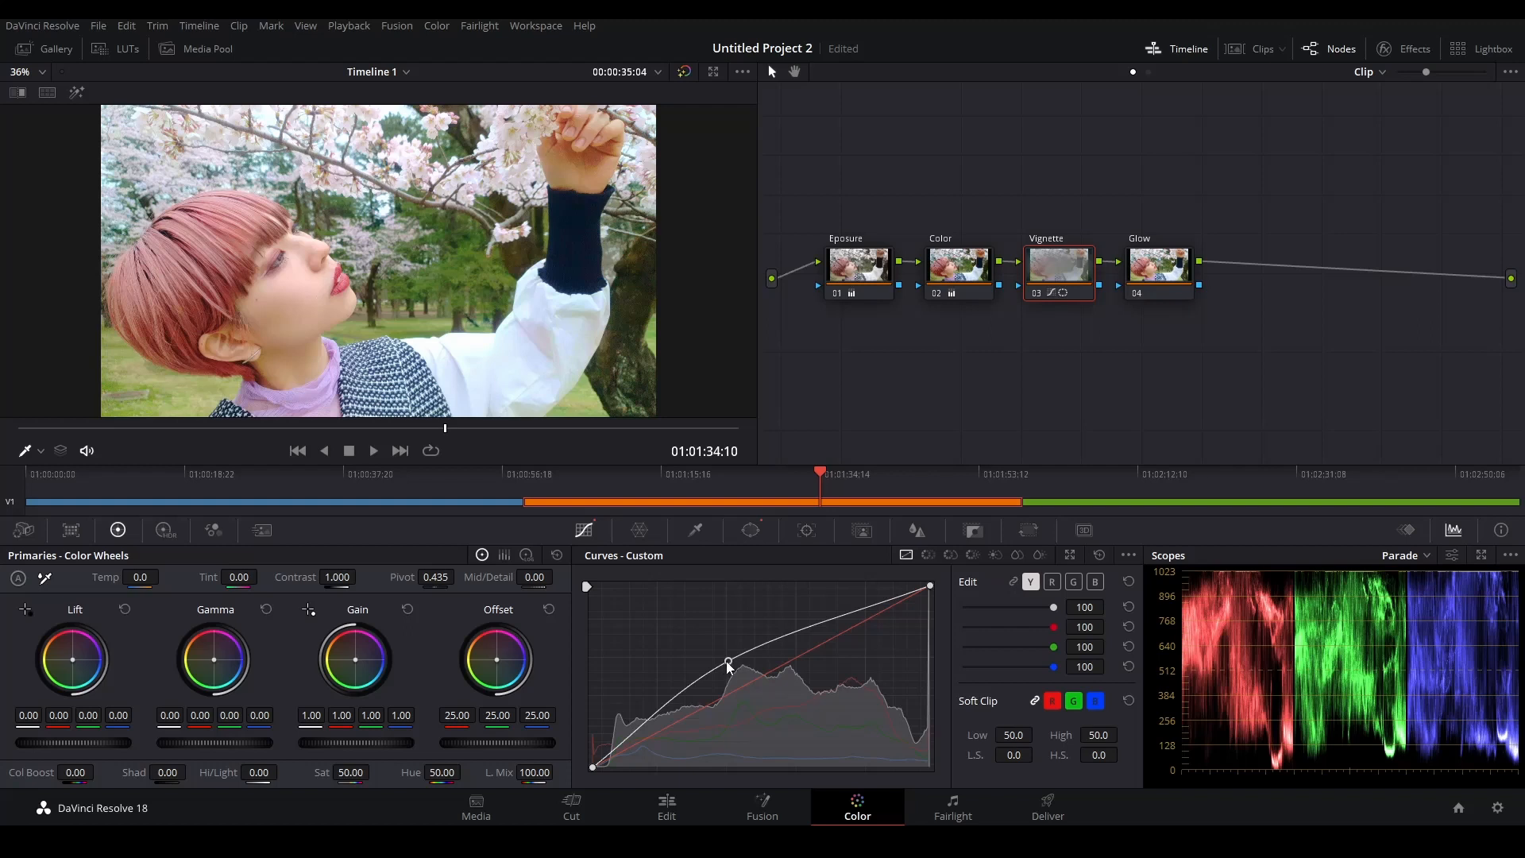
Step: Compare the image with the Vignette and Eposure nodes switched off and on, and examine the face up close
{"action": "key", "text": "ctrl+d"}
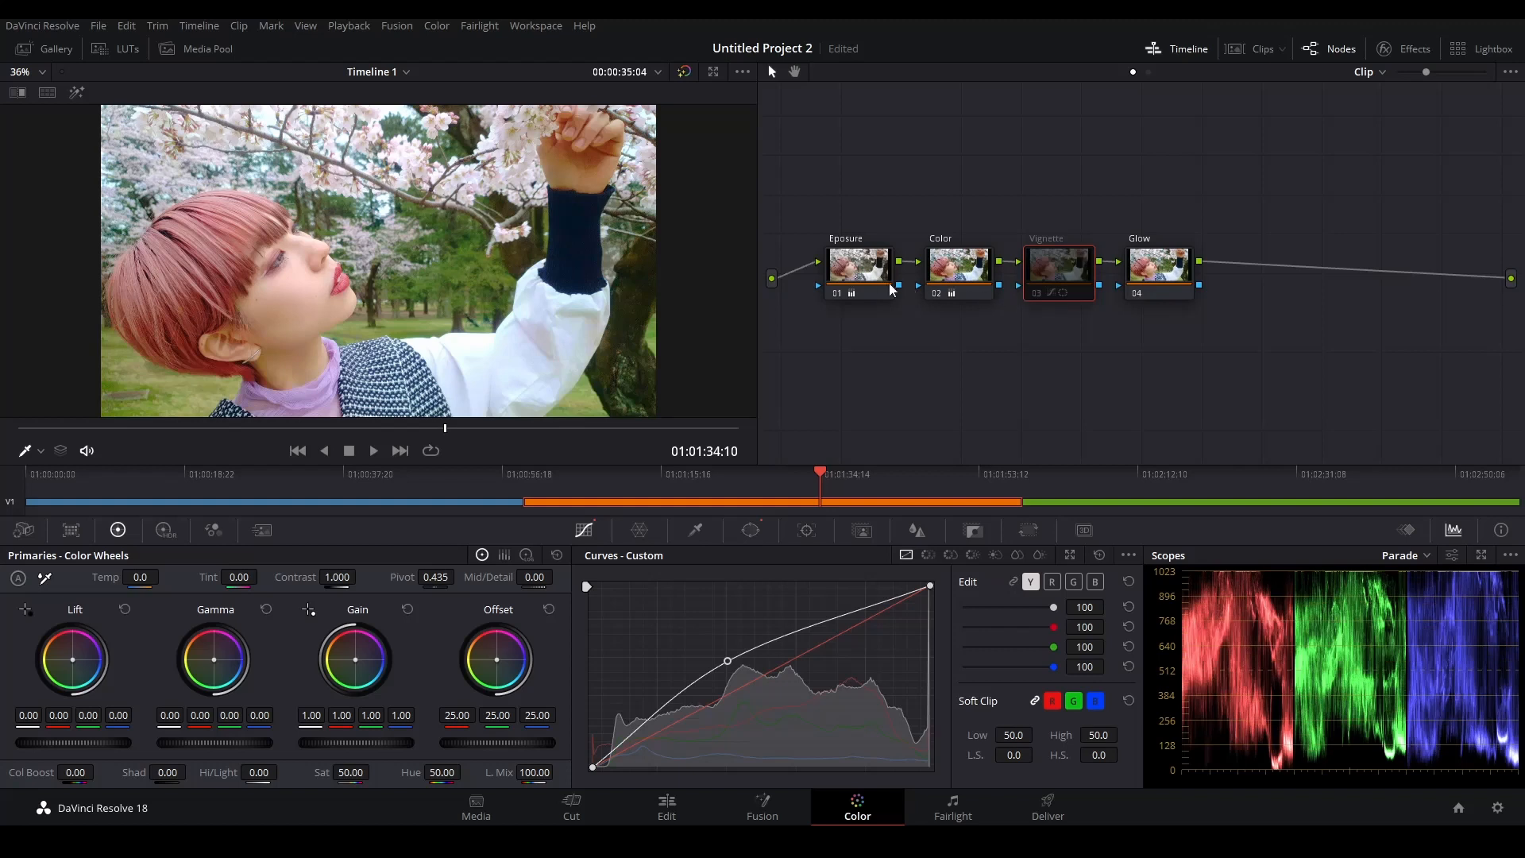
{"action": "left_click", "coordinate": [878, 281]}
{"action": "key", "text": "ctrl+d"}
{"action": "key", "text": "ctrl+d"}
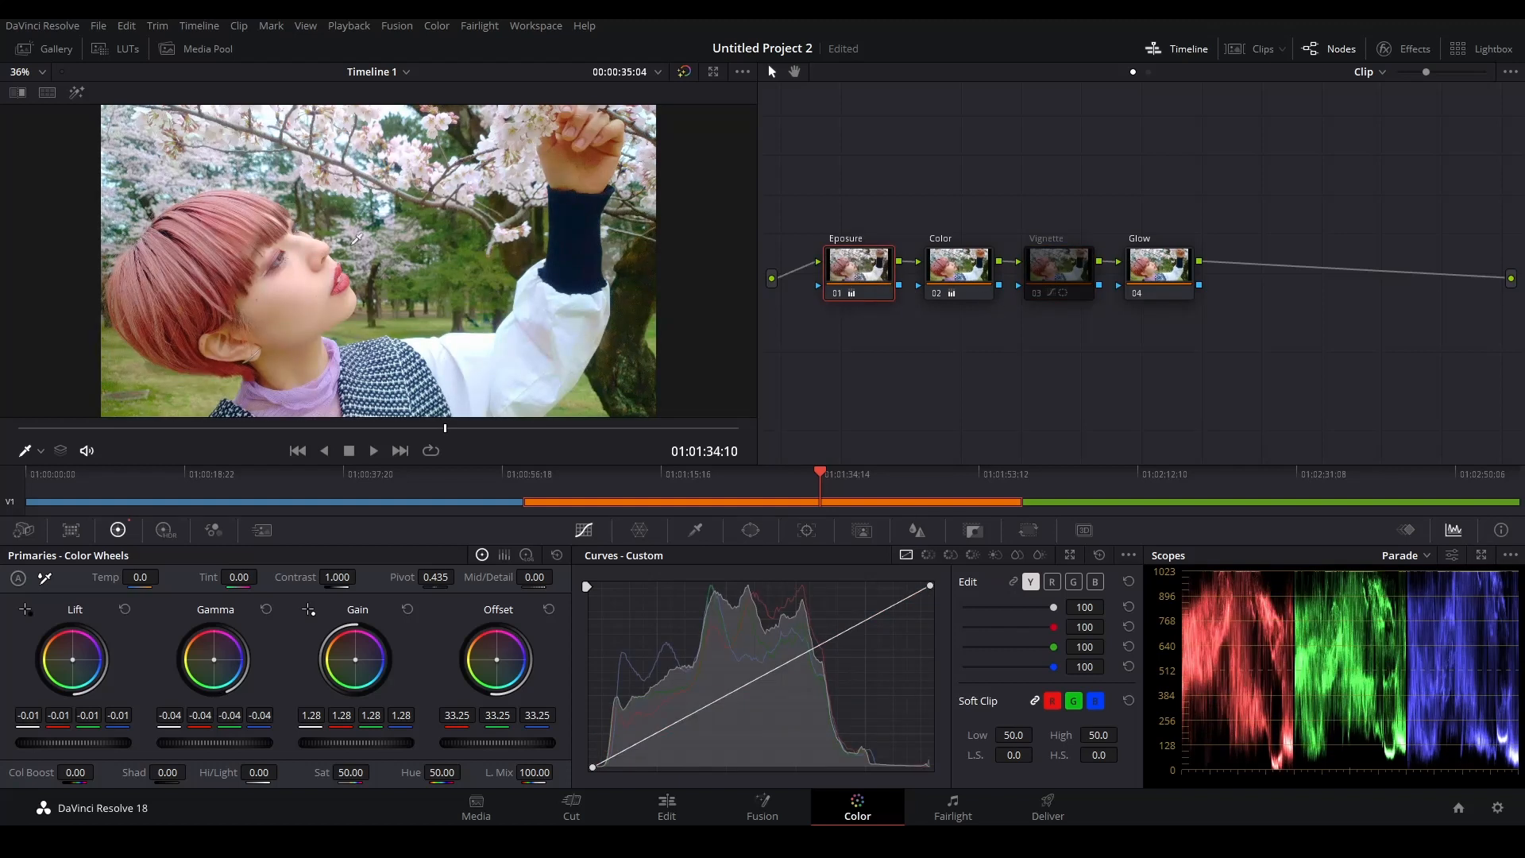
{"action": "scroll", "coordinate": [341, 294], "scroll_direction": "up", "scroll_amount": 3}
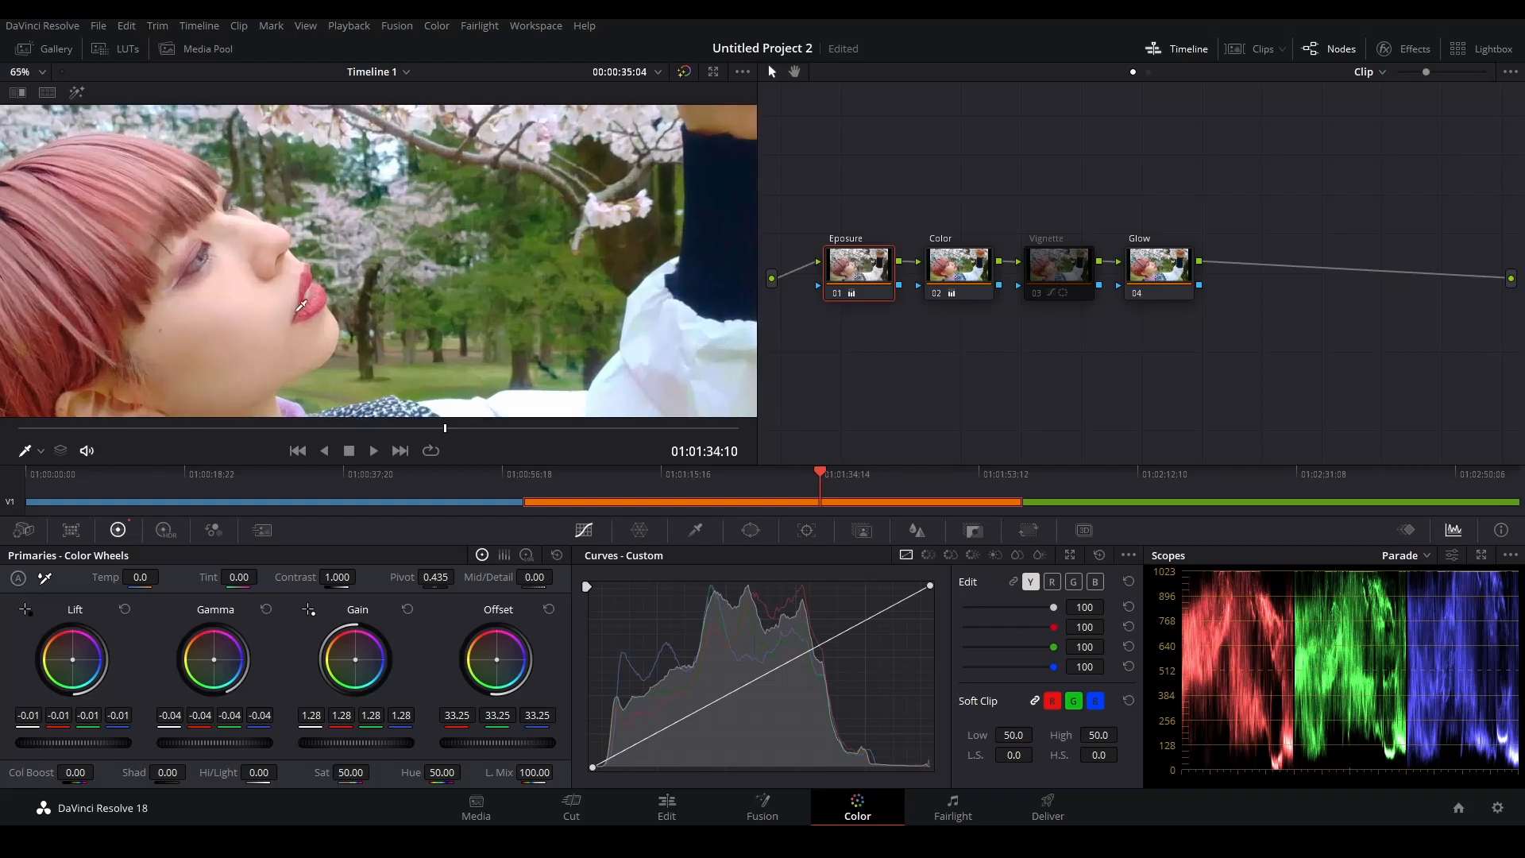
{"action": "left_click_drag", "start_coordinate": [330, 303], "coordinate": [359, 289]}
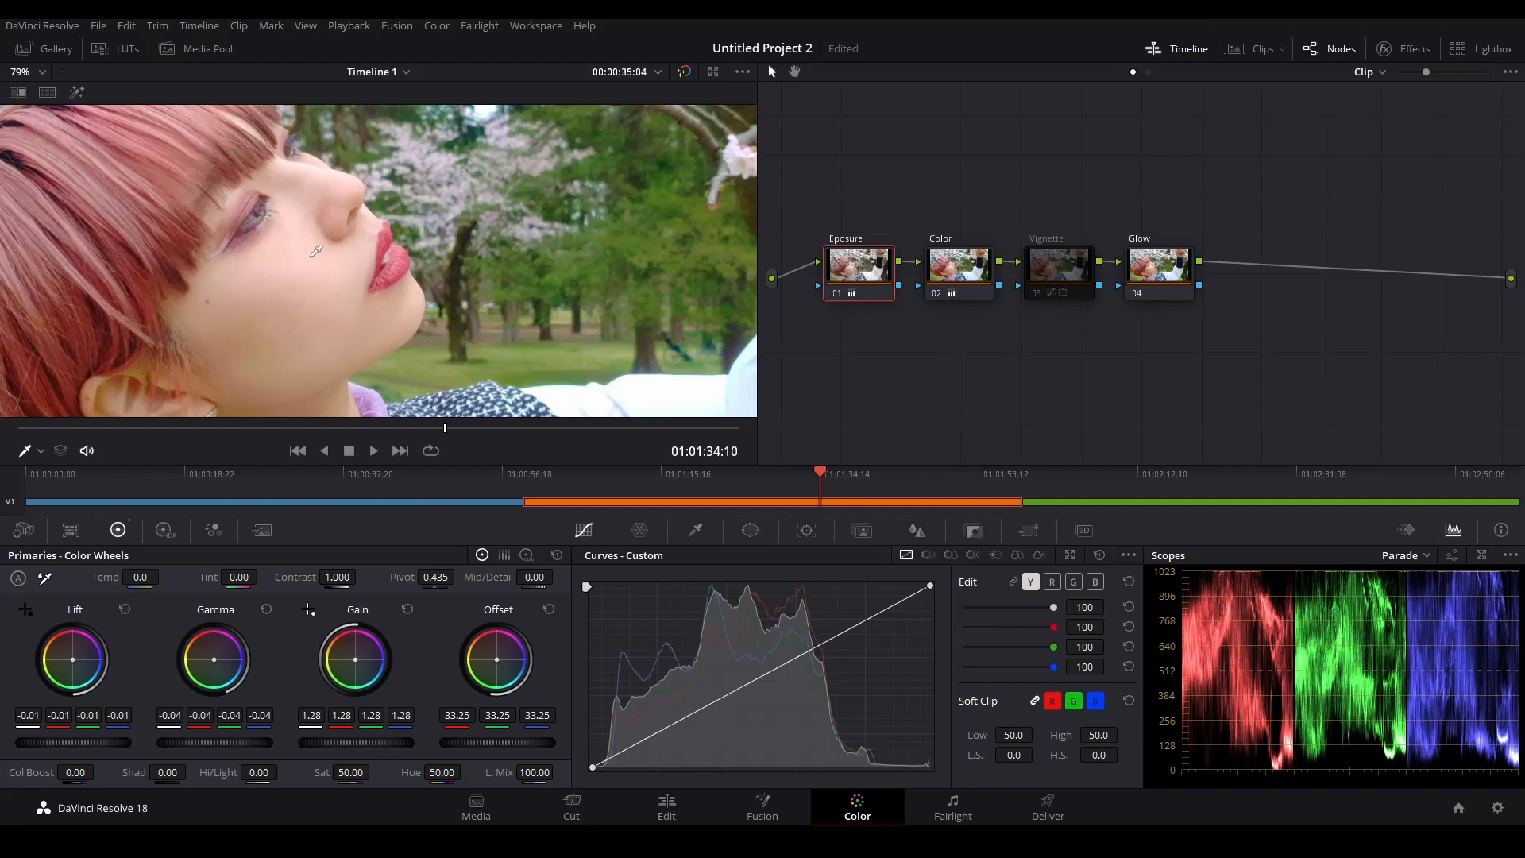
{"action": "key", "text": "shift+z"}
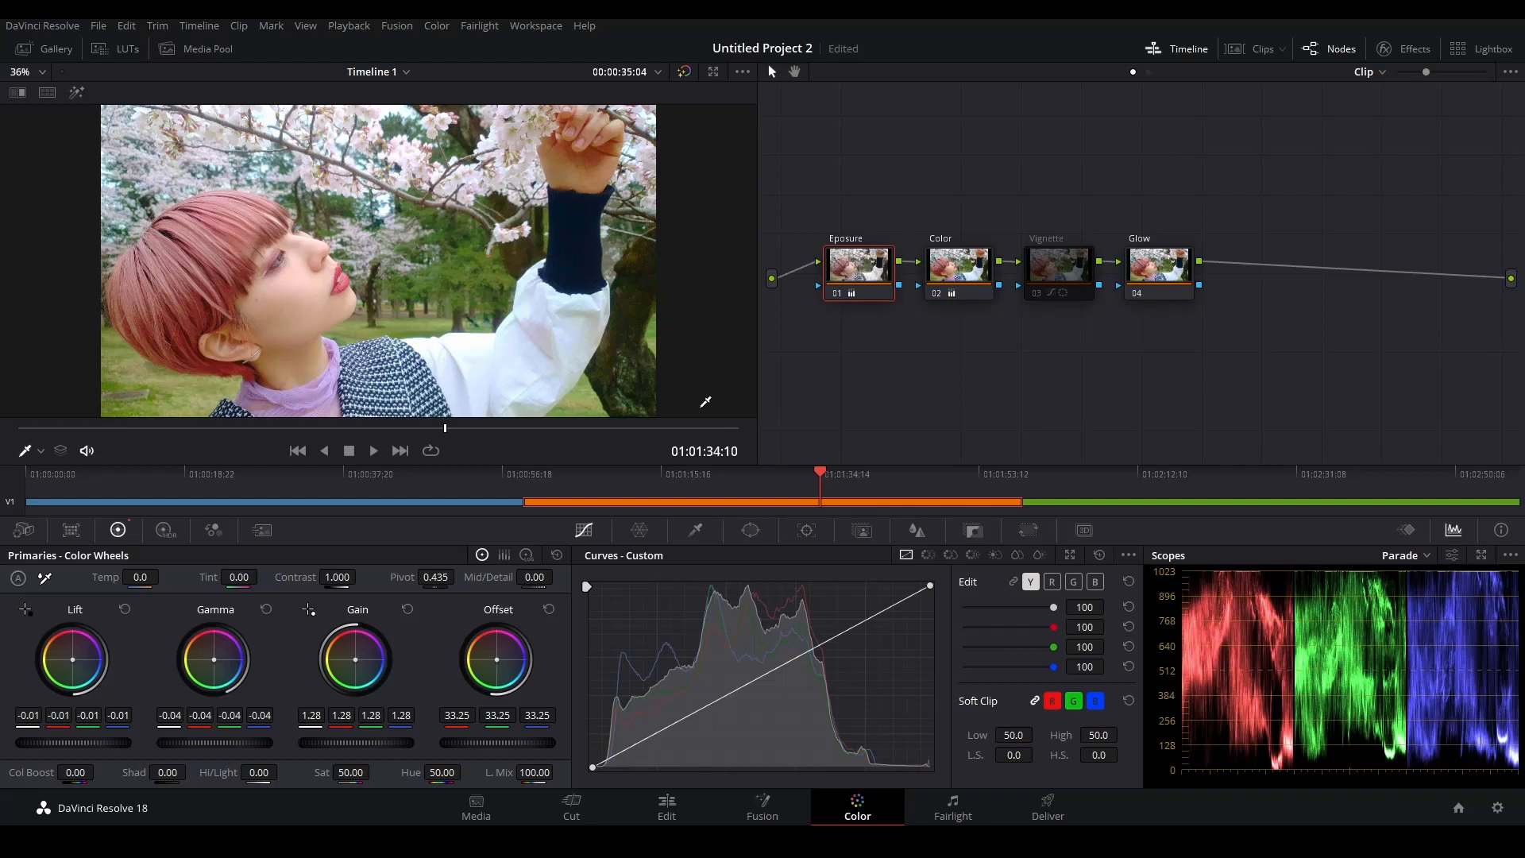
{"action": "left_click", "coordinate": [1046, 261]}
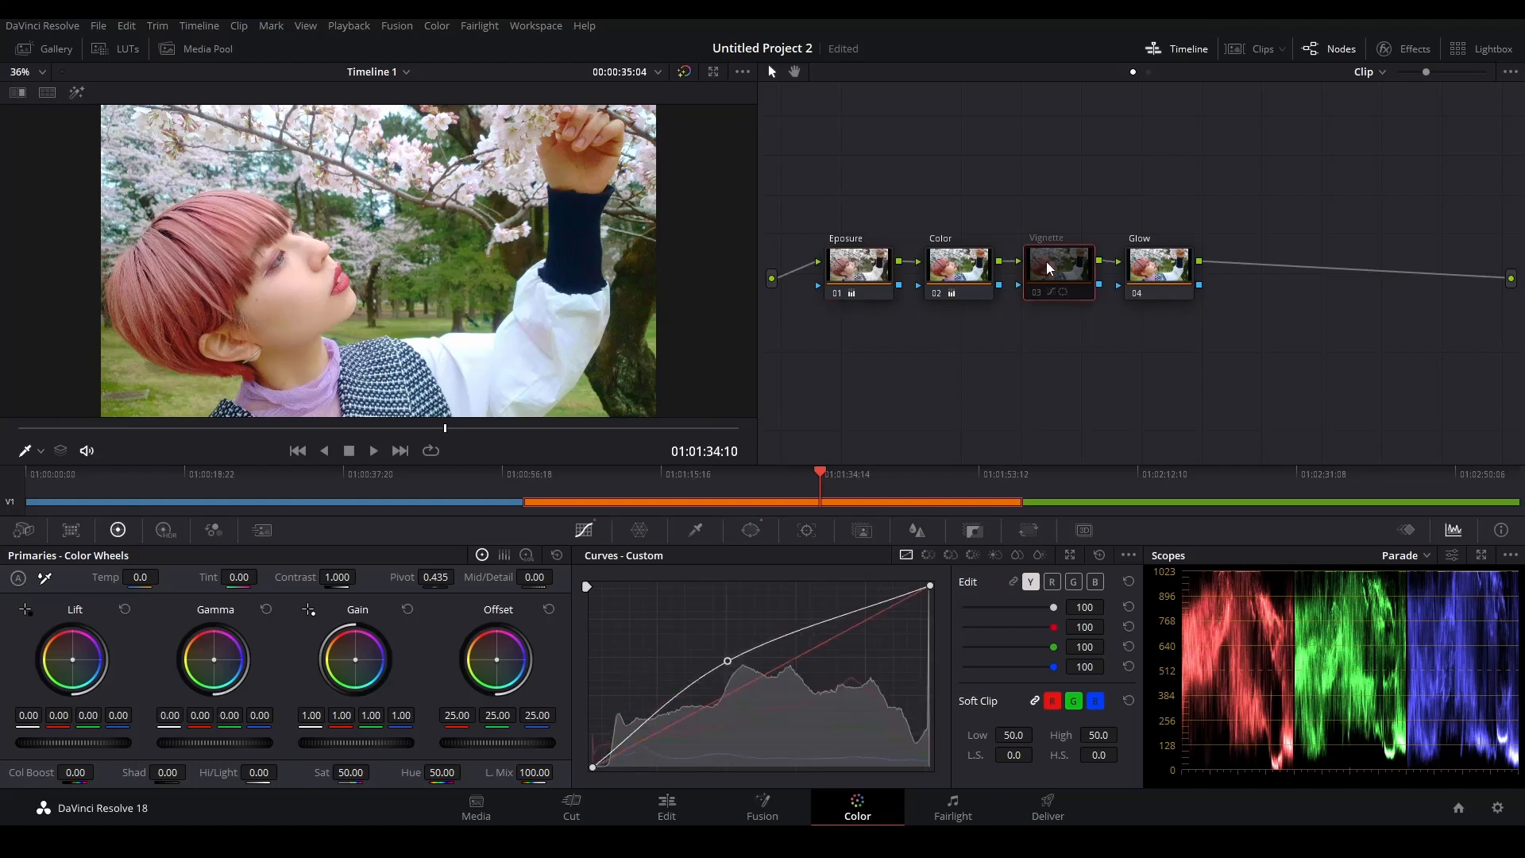
{"action": "key", "text": "ctrl+d"}
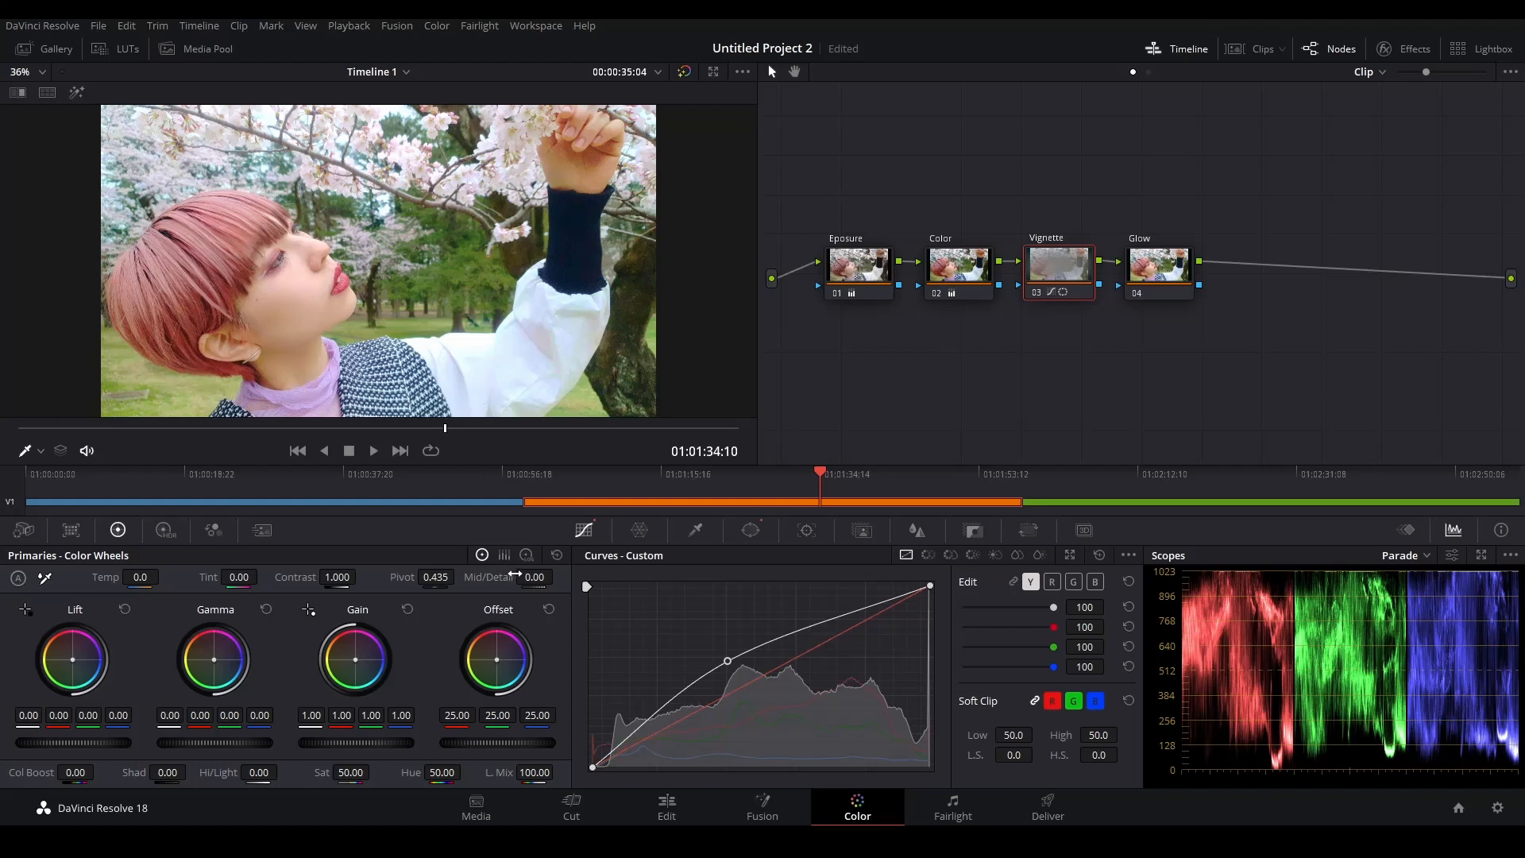
Step: Save the project and tint the Vignette node's Offset toward orange, with red at 32.34, green at 22.82 and blue at 20.14, comparing before and after
{"action": "key", "text": "ctrl+s"}
{"action": "left_click_drag", "start_coordinate": [497, 660], "coordinate": [479, 650]}
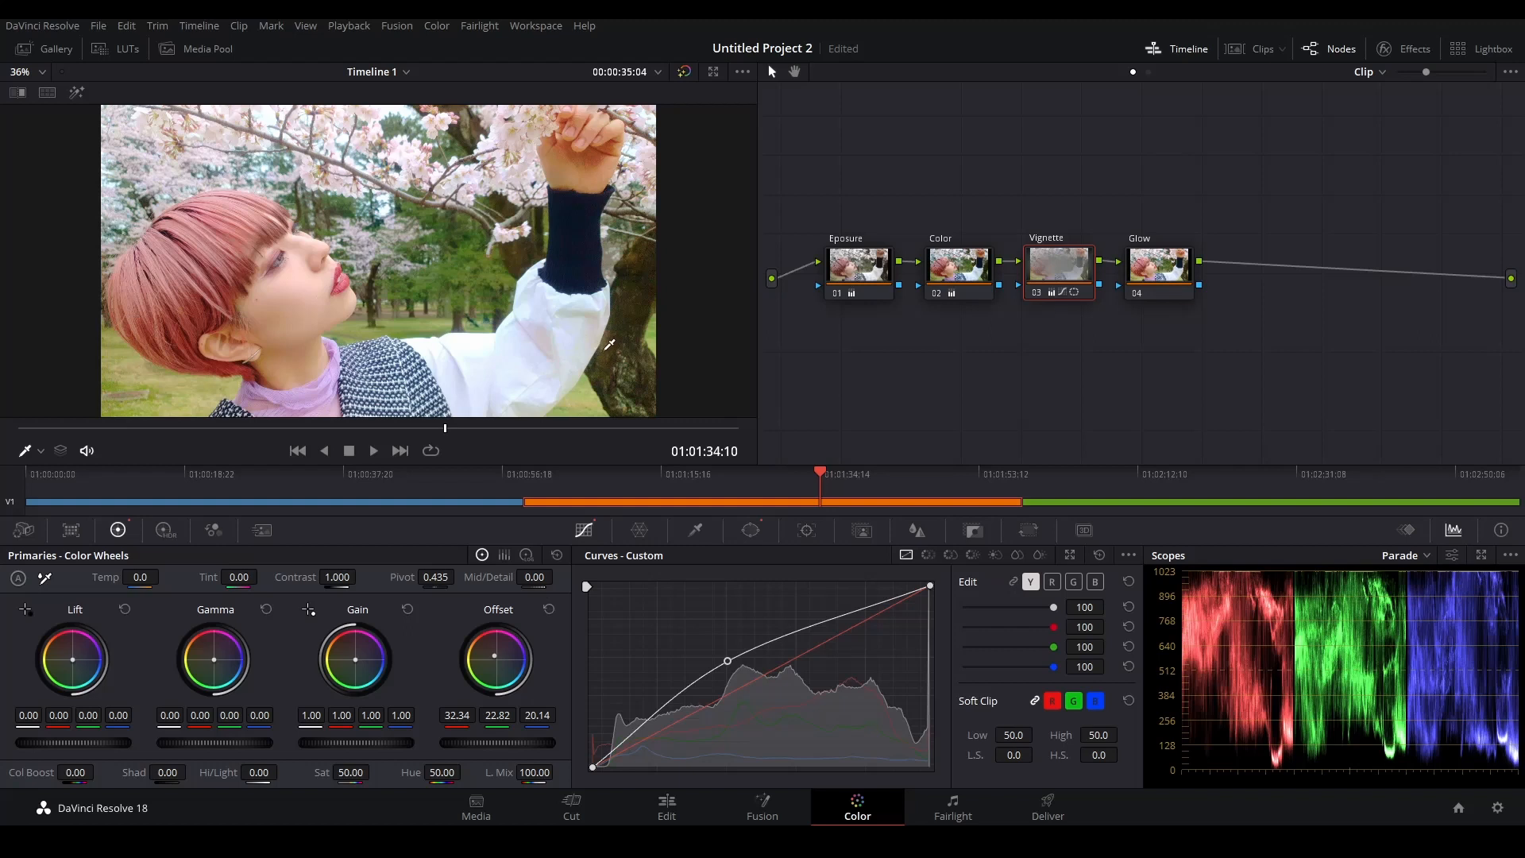
{"action": "key", "text": "ctrl+z"}
{"action": "key", "text": "ctrl+shift+z"}
{"action": "key", "text": "ctrl+z"}
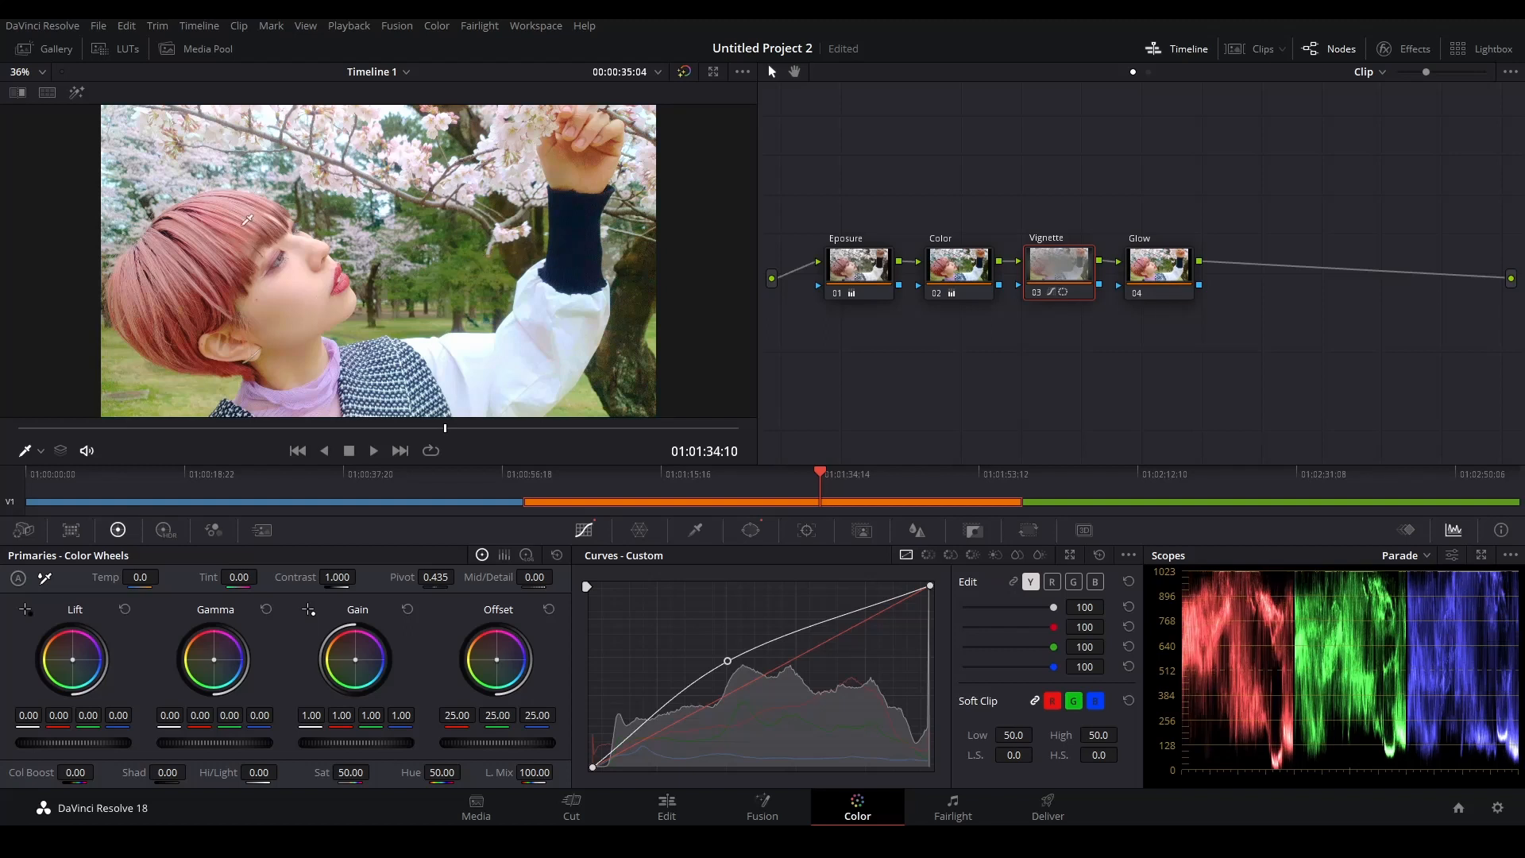
{"action": "key", "text": "ctrl+shift+z"}
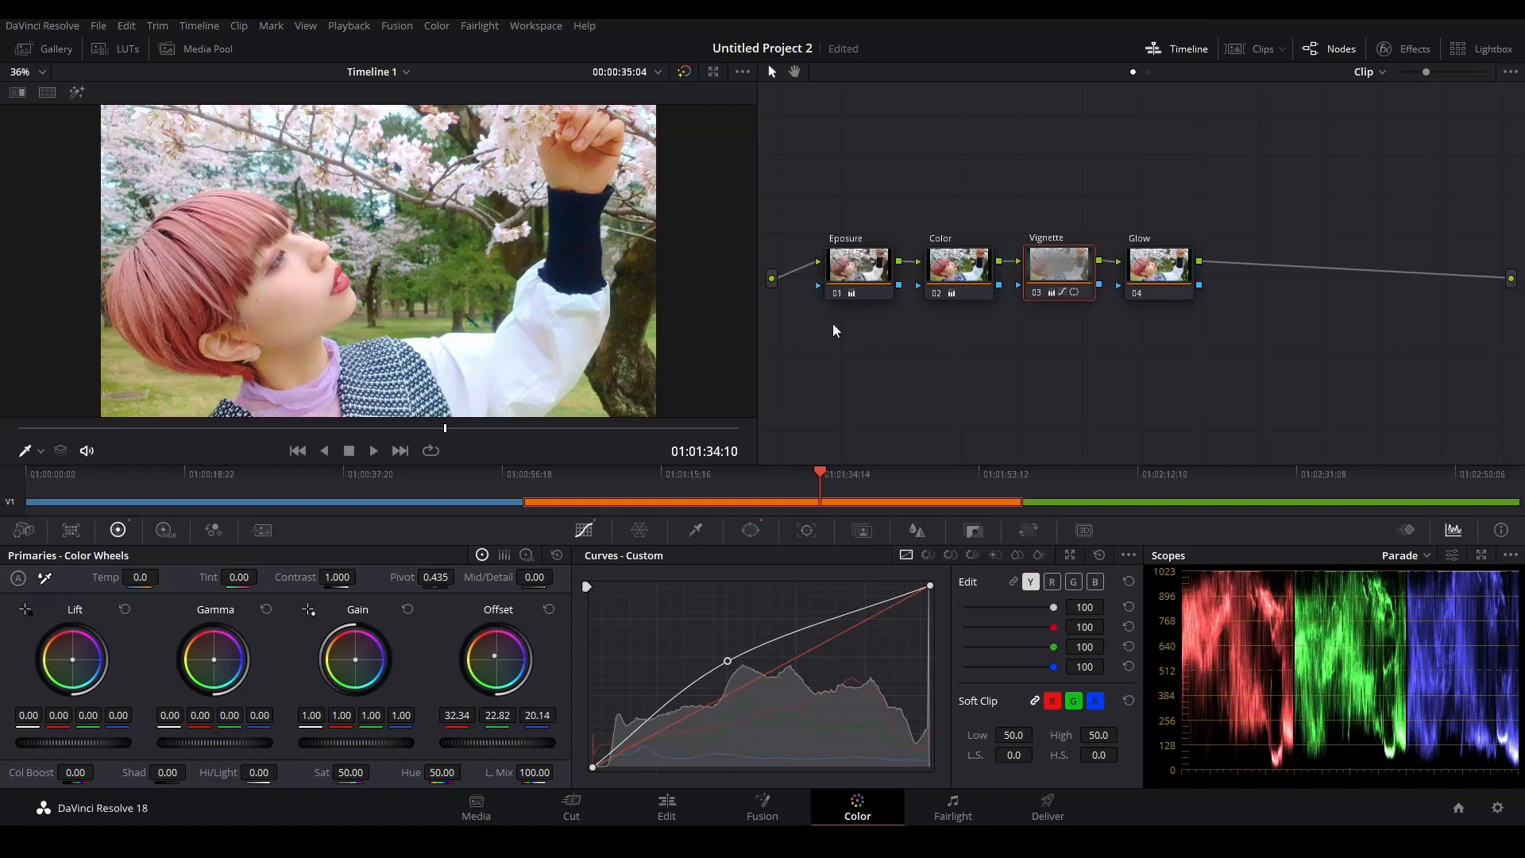
Step: Search the effects library for "glow" and apply the Resolve FX Glow effect to the Glow node
{"action": "left_click", "coordinate": [1164, 271]}
{"action": "left_click", "coordinate": [1413, 48]}
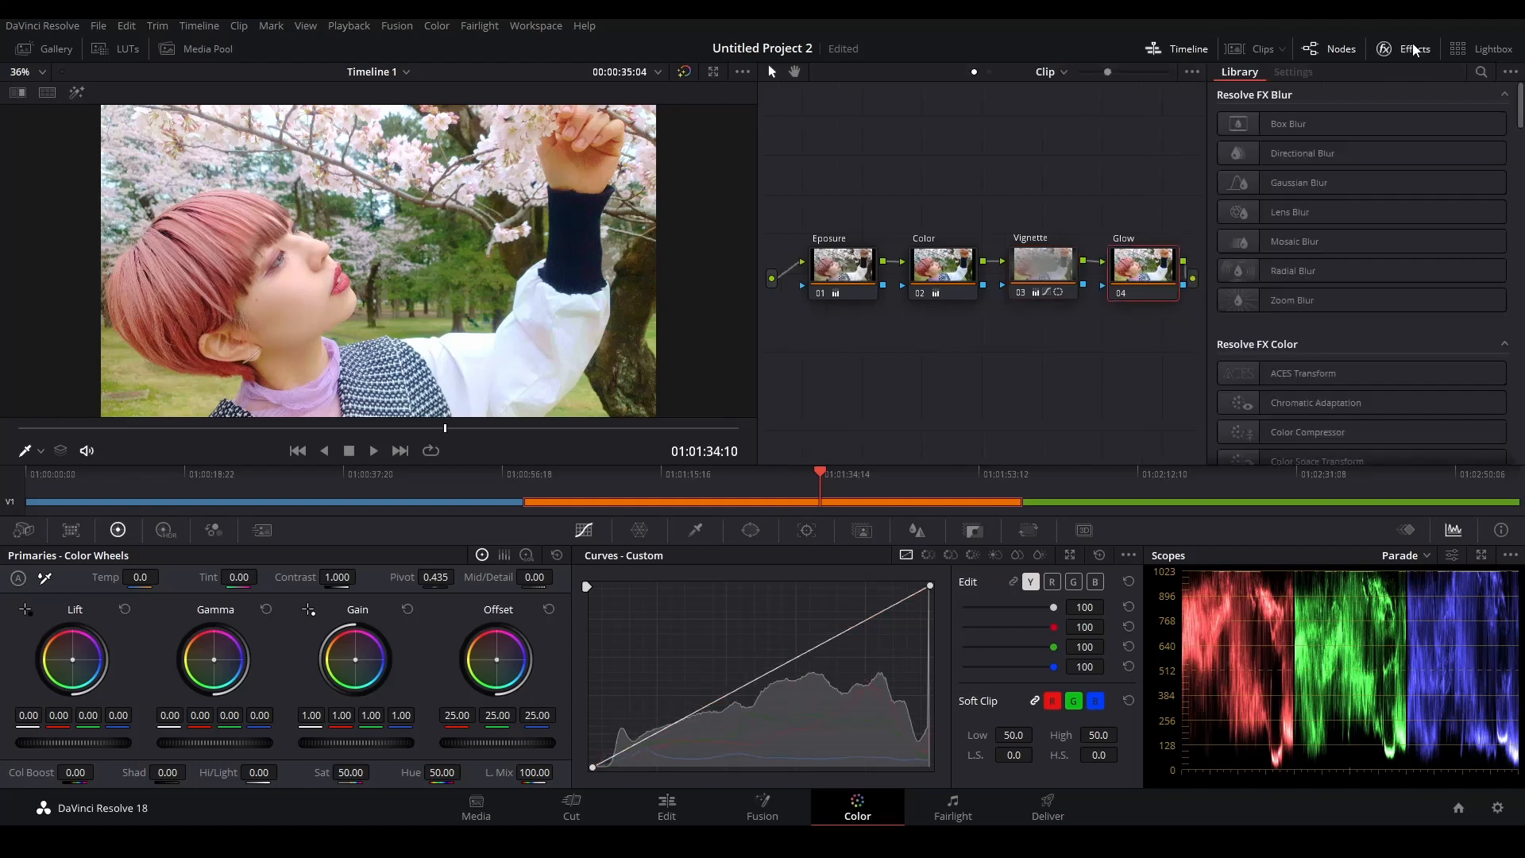
{"action": "left_click", "coordinate": [1482, 71]}
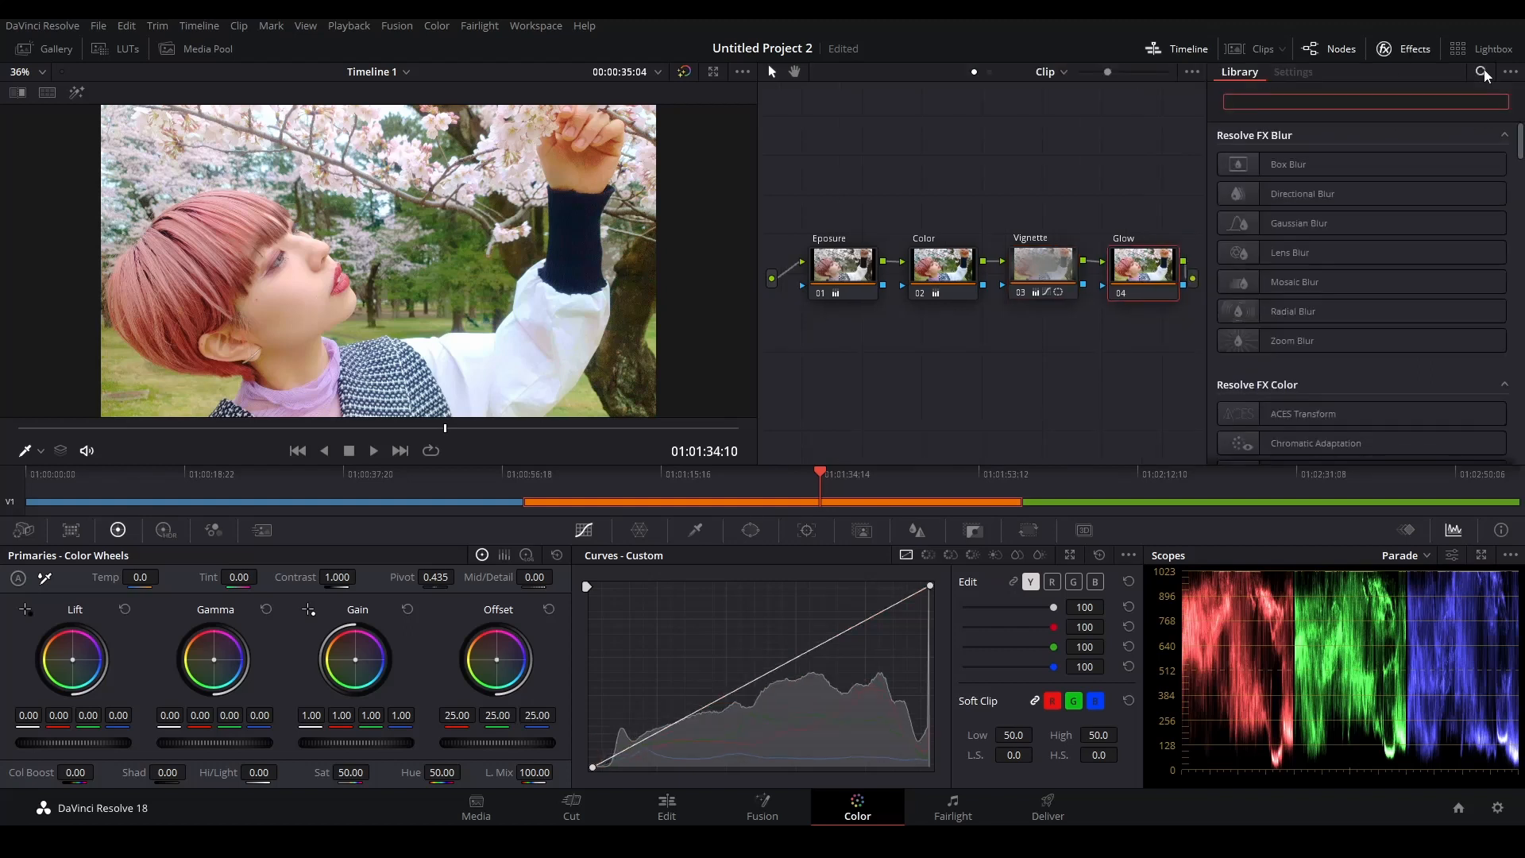
{"action": "type", "text": "glow"}
{"action": "left_click", "coordinate": [1310, 163]}
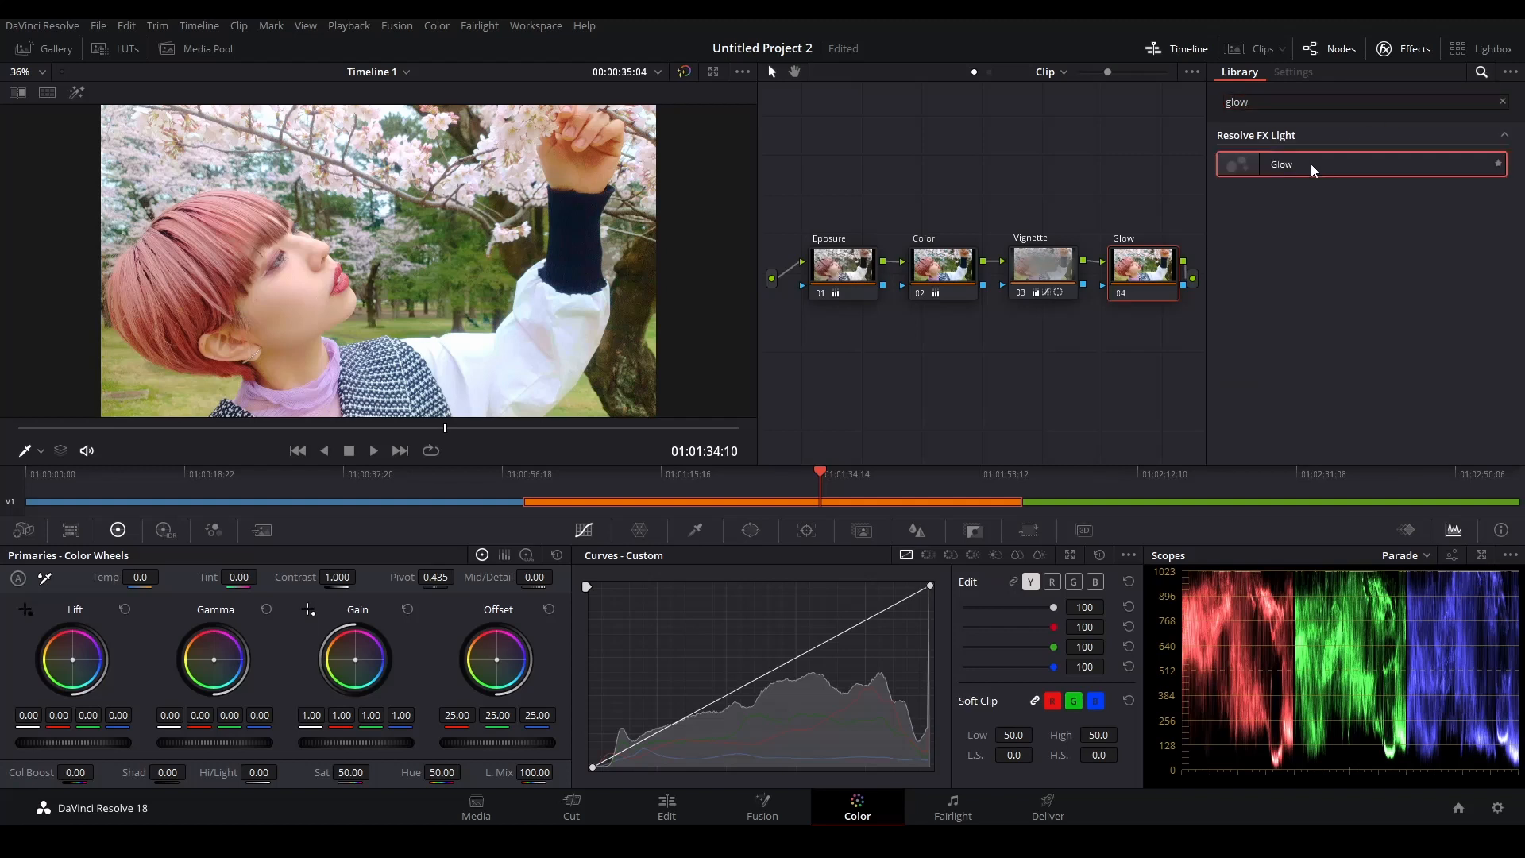
{"action": "left_click_drag", "start_coordinate": [1311, 164], "coordinate": [1147, 281]}
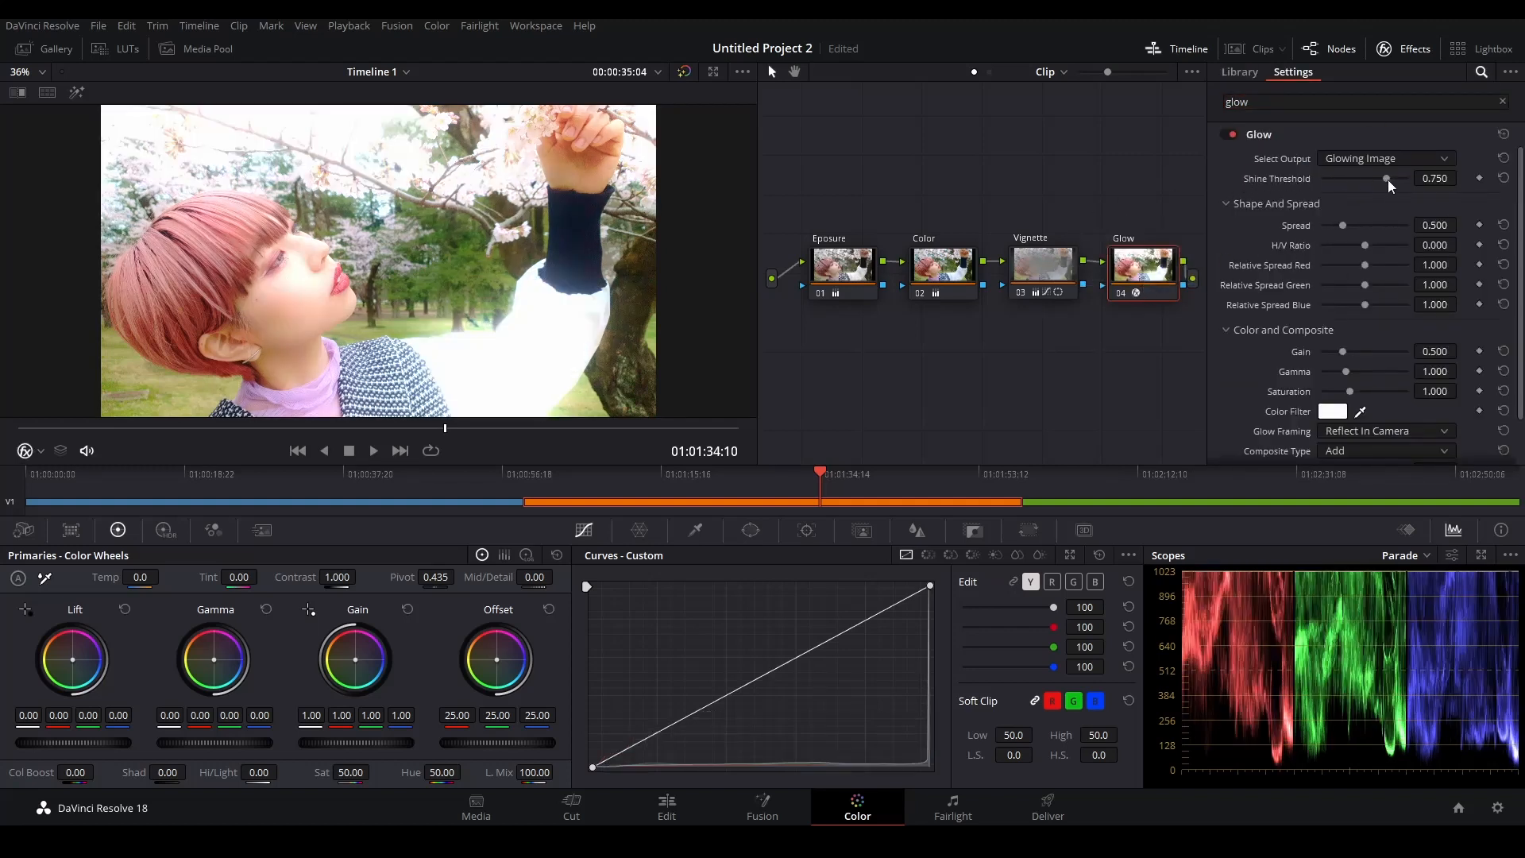
Step: Lower the Glow effect's Shine Threshold to 0.000 and change its Composite Type to Softlight
{"action": "left_click_drag", "start_coordinate": [1388, 180], "coordinate": [1288, 188]}
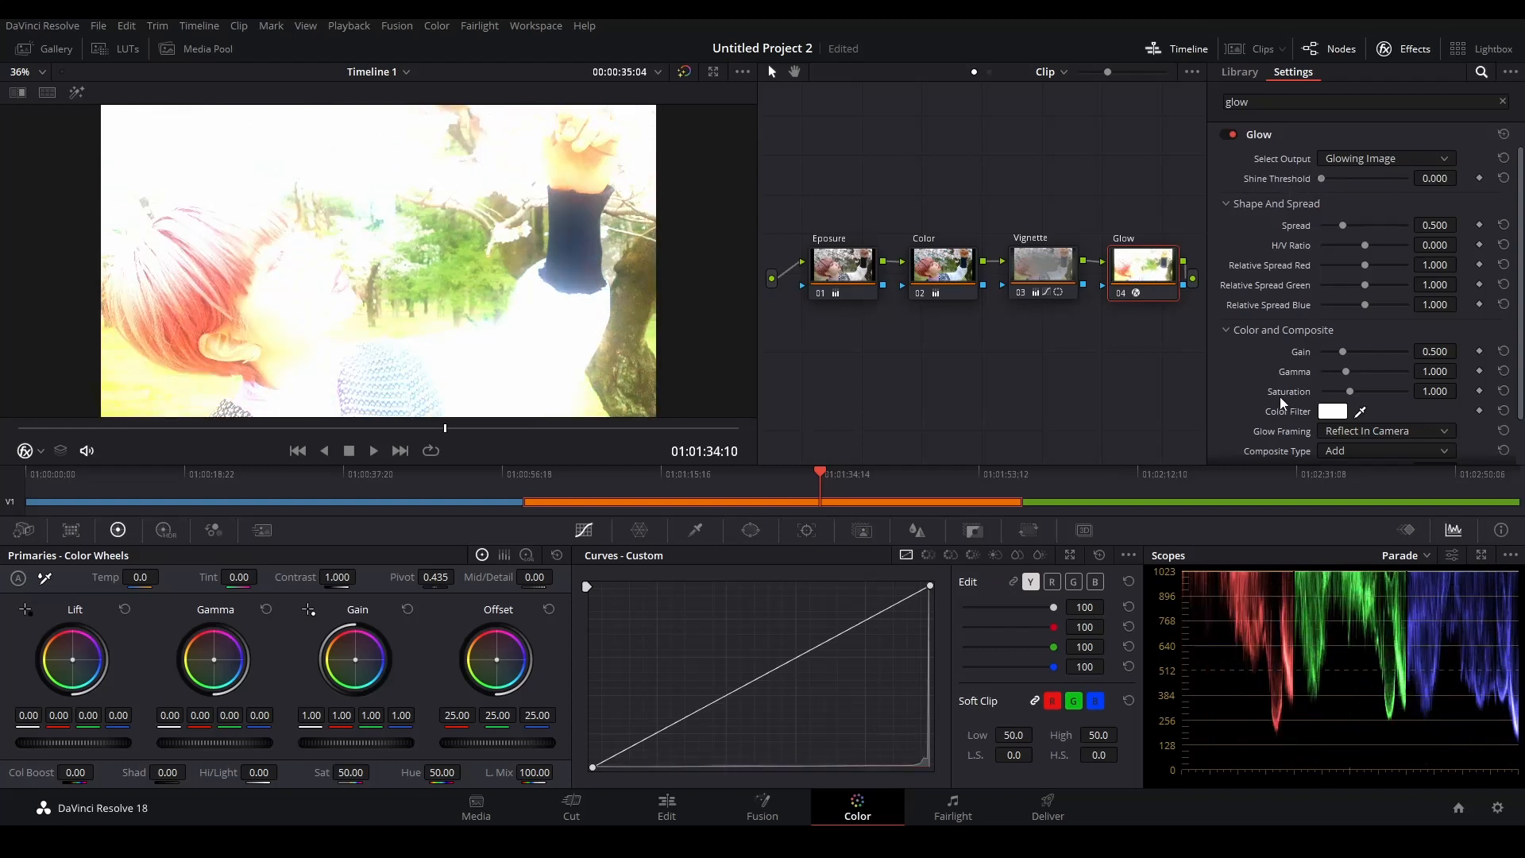
{"action": "scroll", "coordinate": [1280, 397], "scroll_direction": "down", "scroll_amount": 2}
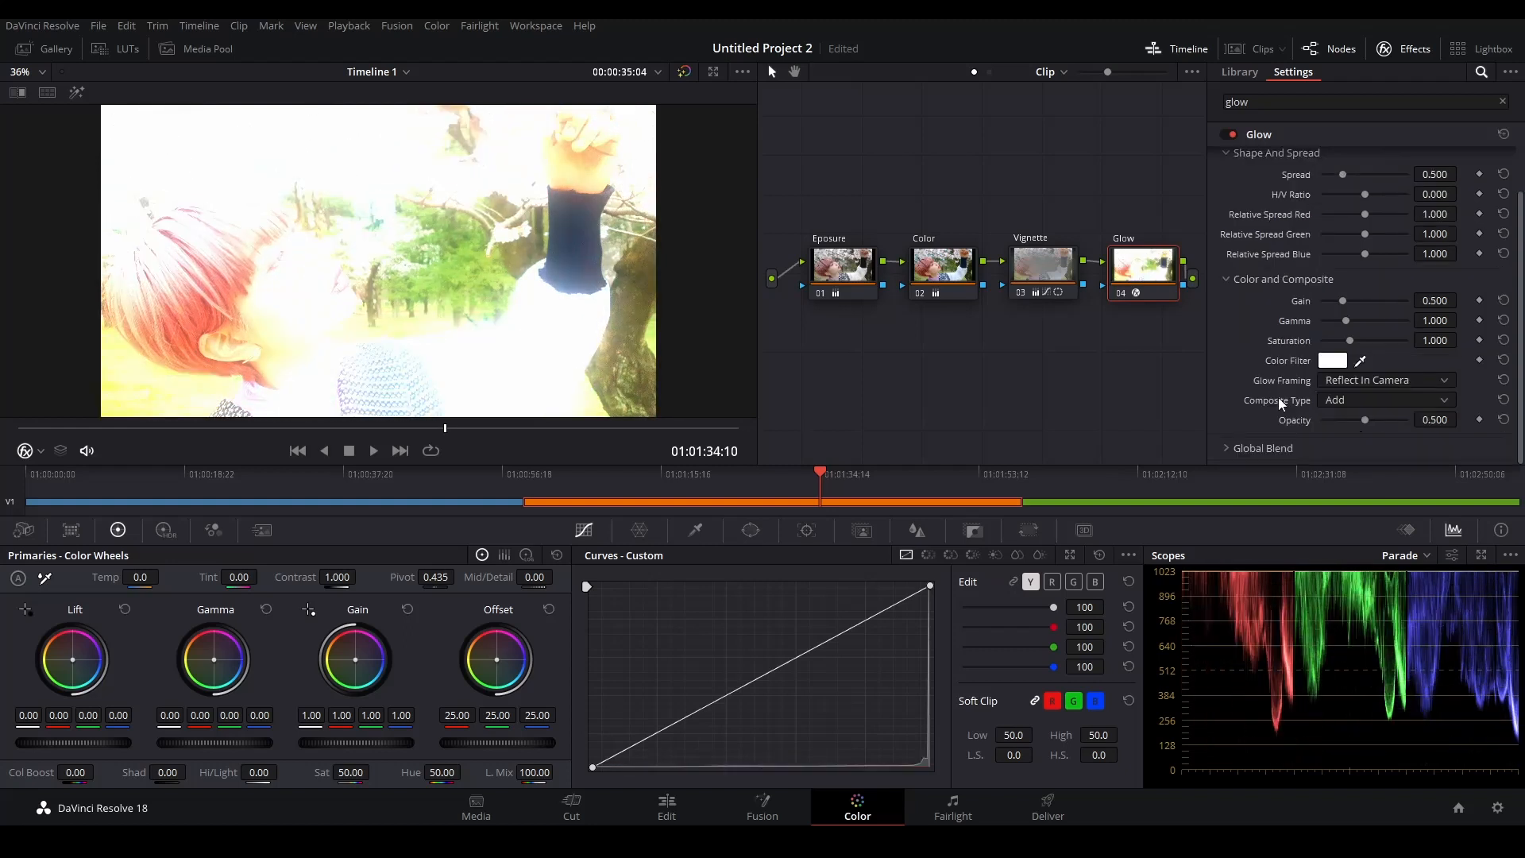
{"action": "left_click", "coordinate": [1355, 399]}
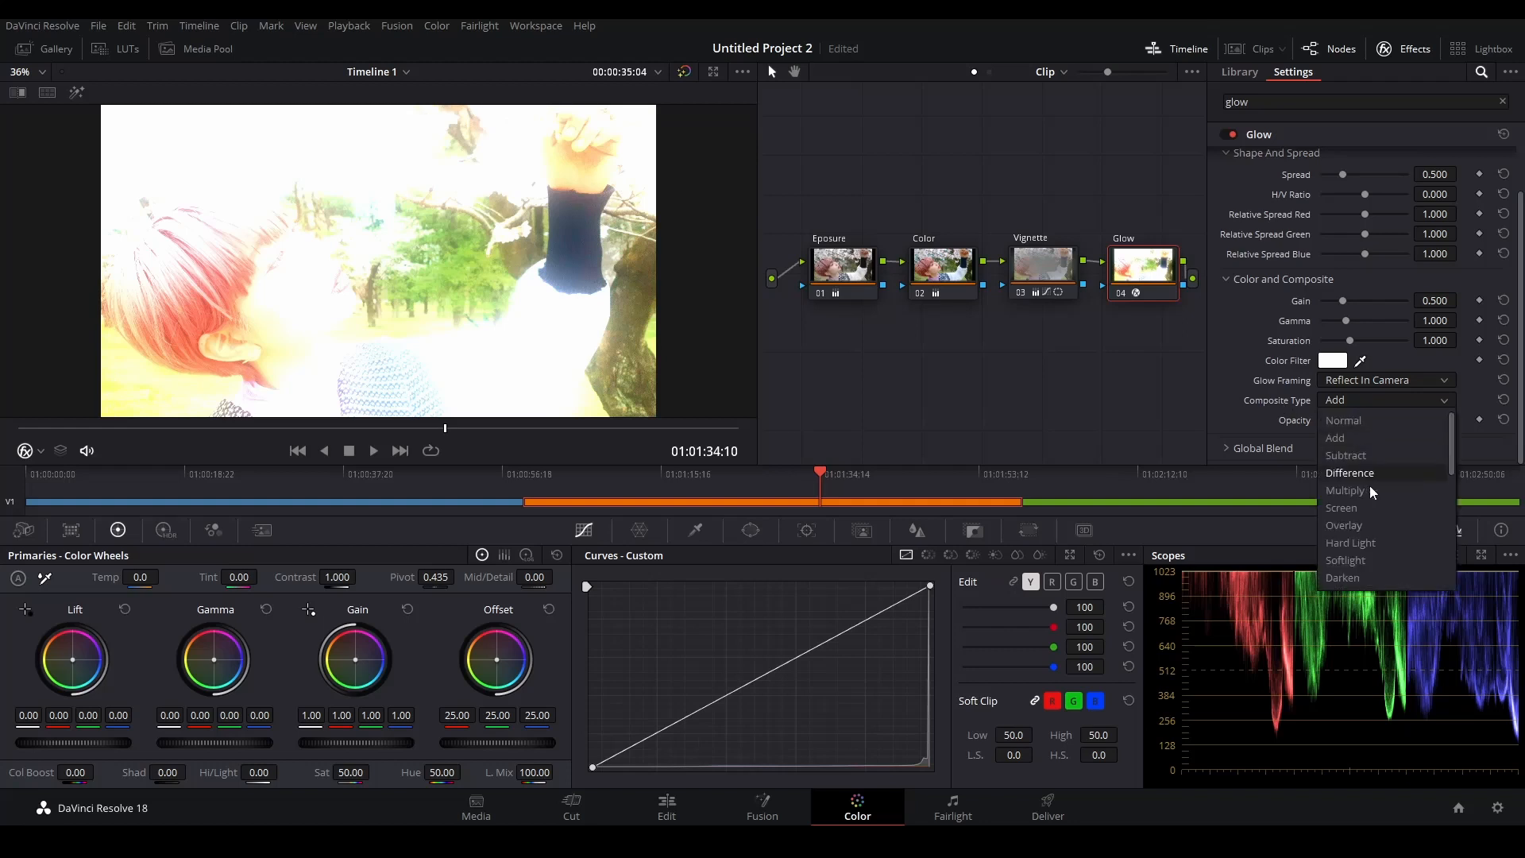
{"action": "left_click", "coordinate": [1356, 561]}
Step: Try the Glow effect's Spread at zero, and settle it at 0.385
{"action": "scroll", "coordinate": [1242, 218], "scroll_direction": "up", "scroll_amount": 2}
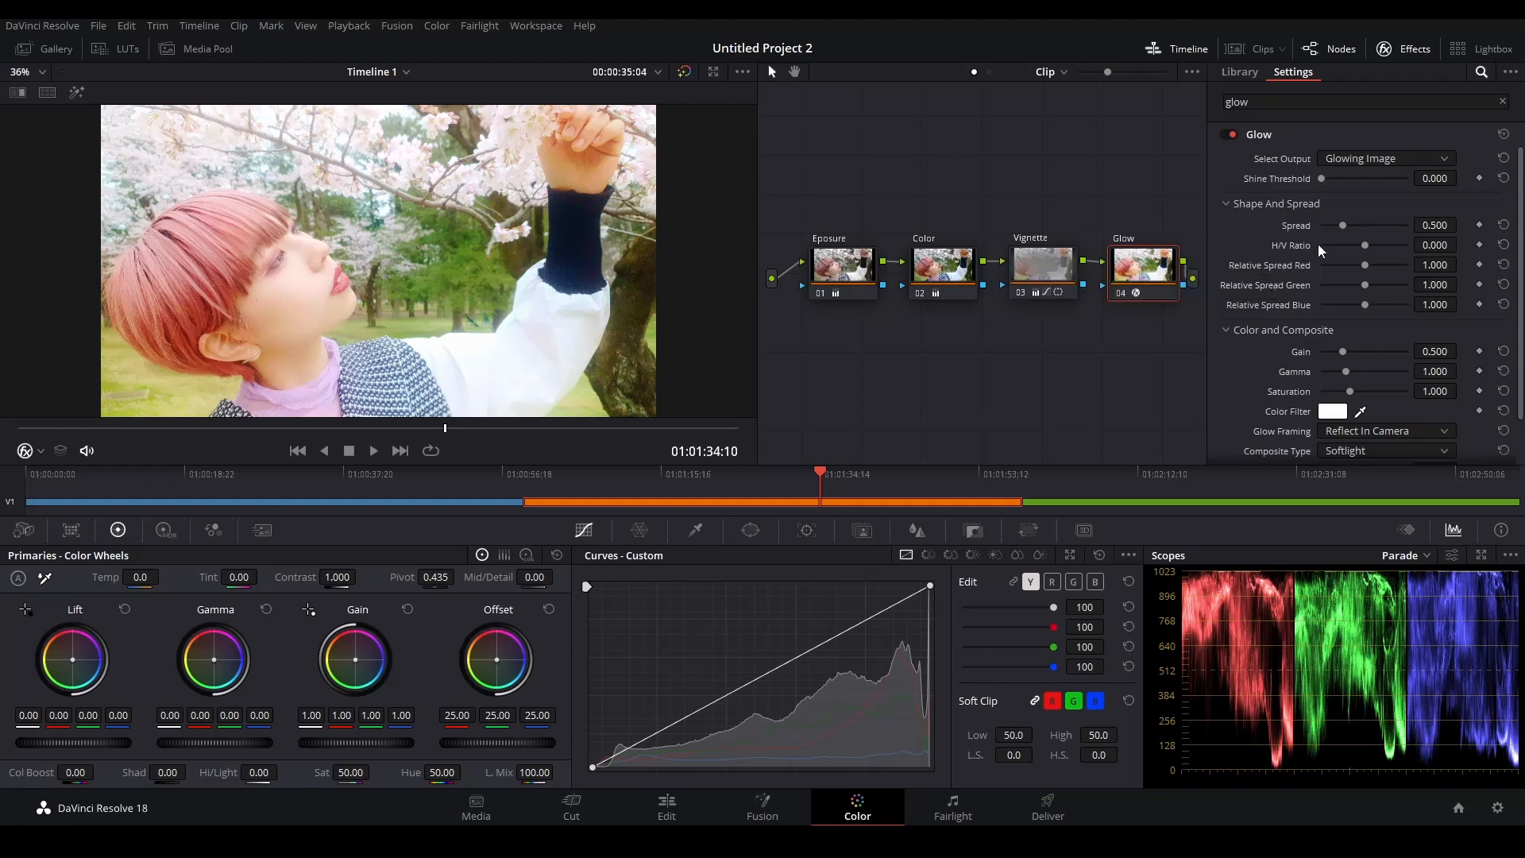
{"action": "left_click_drag", "start_coordinate": [1339, 228], "coordinate": [1301, 225]}
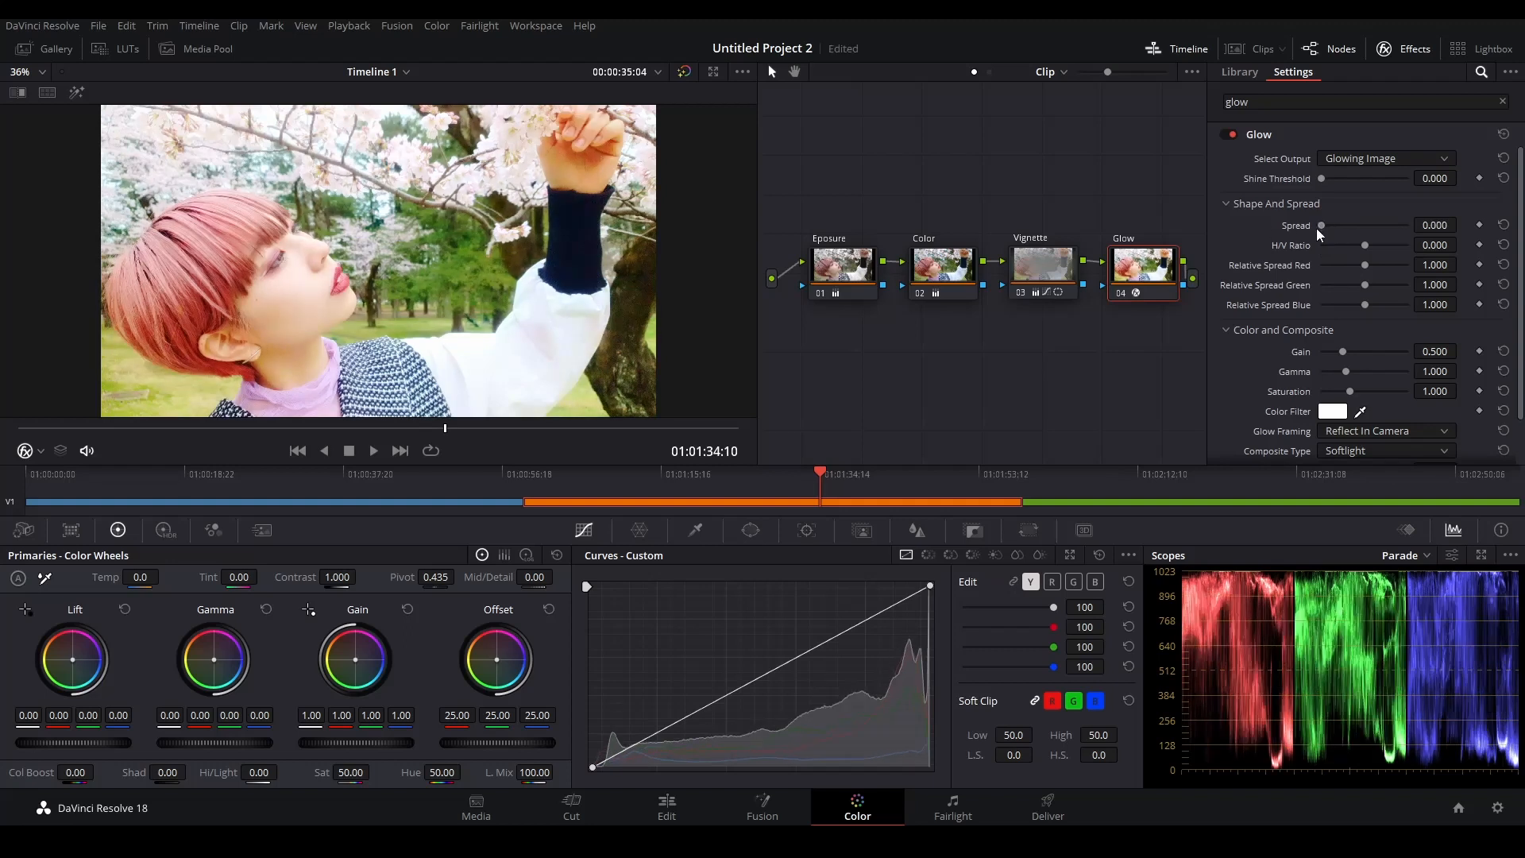
{"action": "left_click_drag", "start_coordinate": [1321, 227], "coordinate": [1338, 235]}
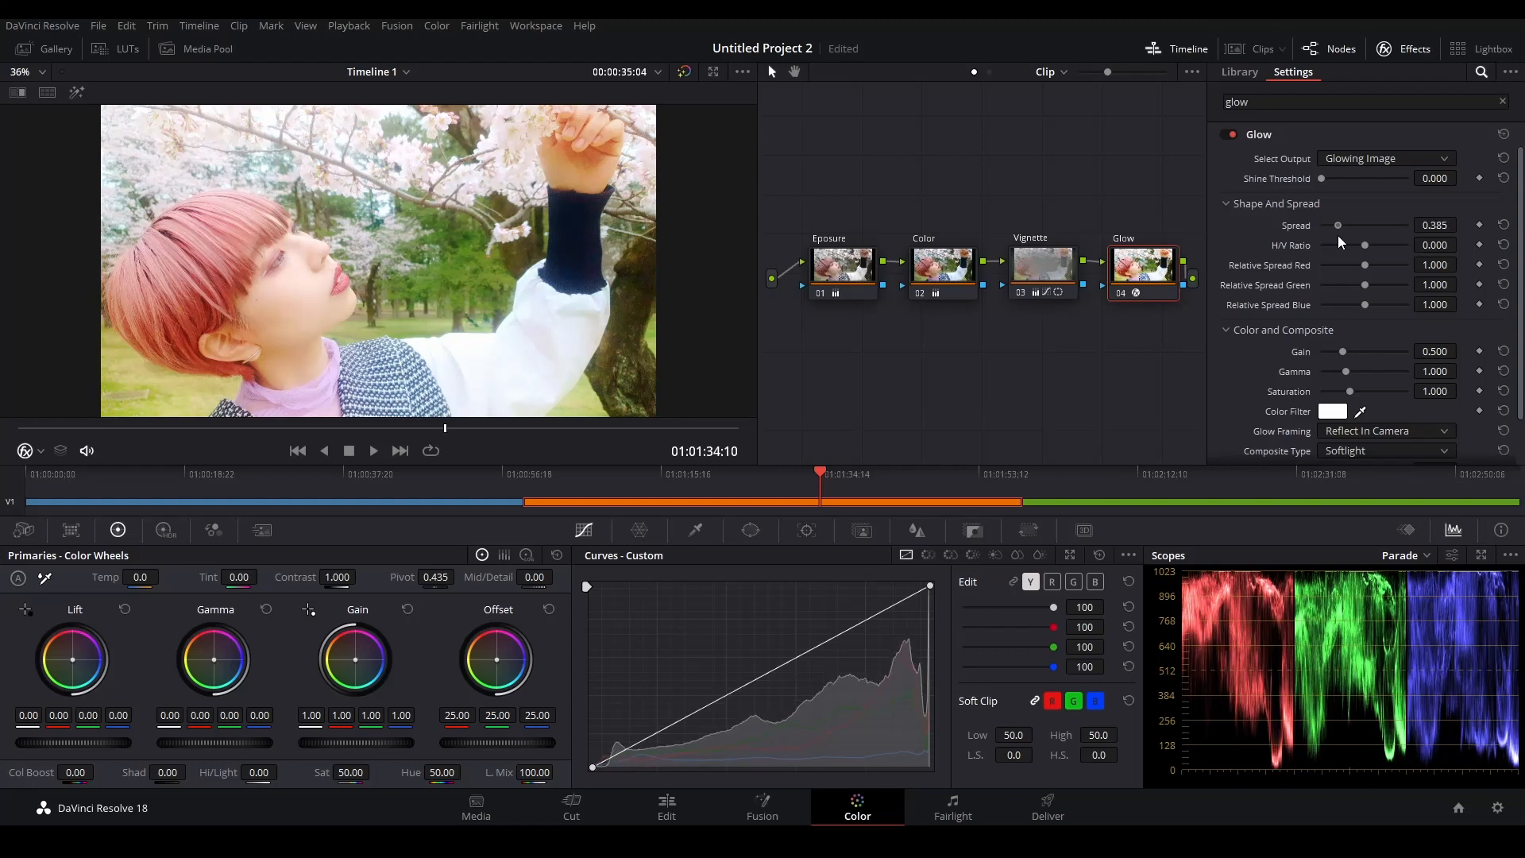
Step: Soften the Glow effect by setting its Global Blend to 0.486 and its Gain to 0.294, and close the effects settings
{"action": "scroll", "coordinate": [1260, 294], "scroll_direction": "down", "scroll_amount": 1}
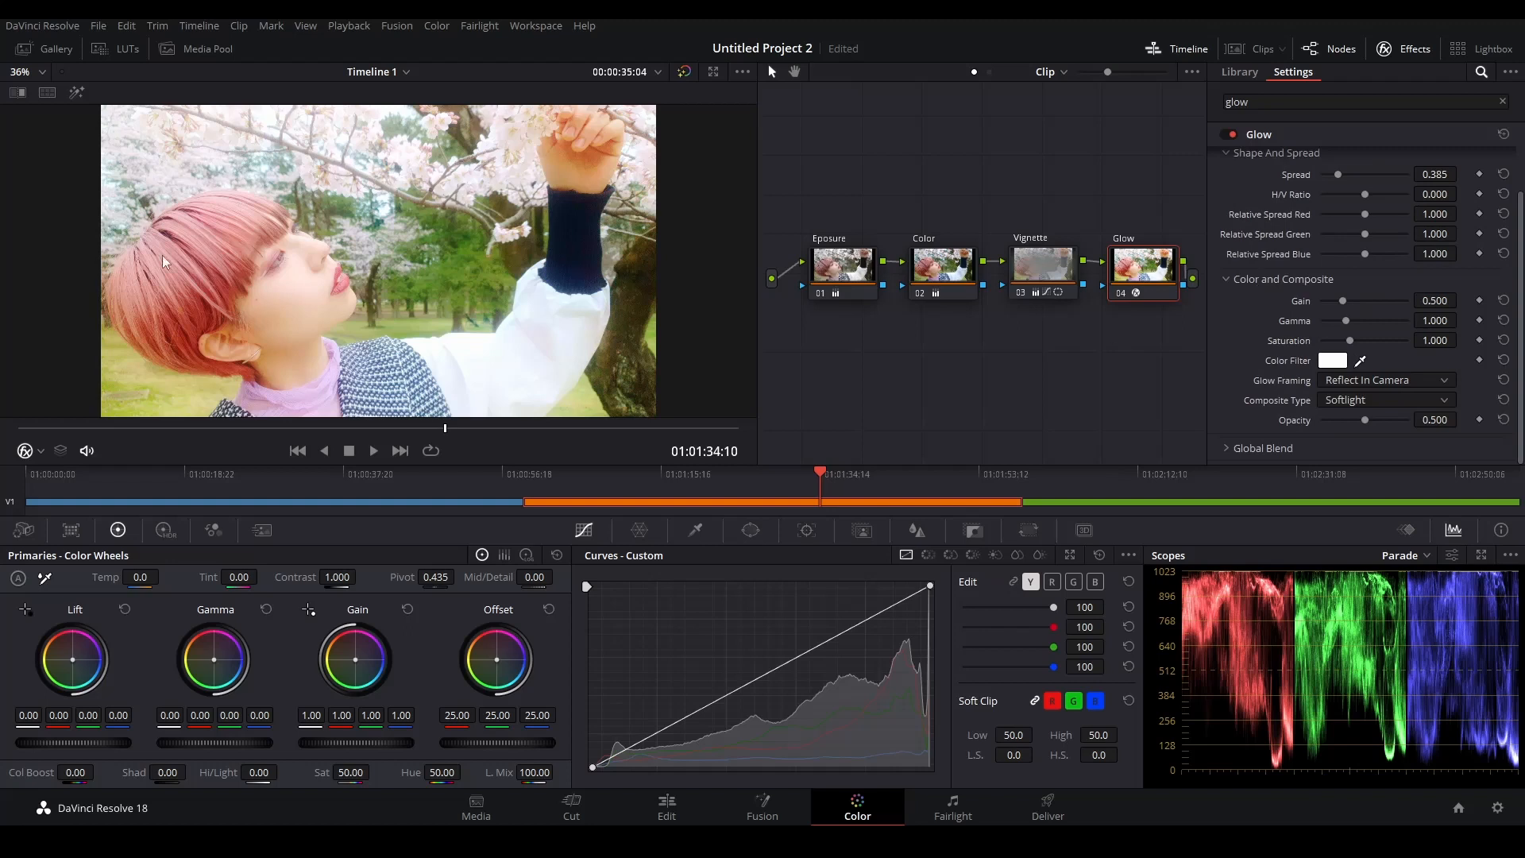
{"action": "left_click", "coordinate": [1227, 448]}
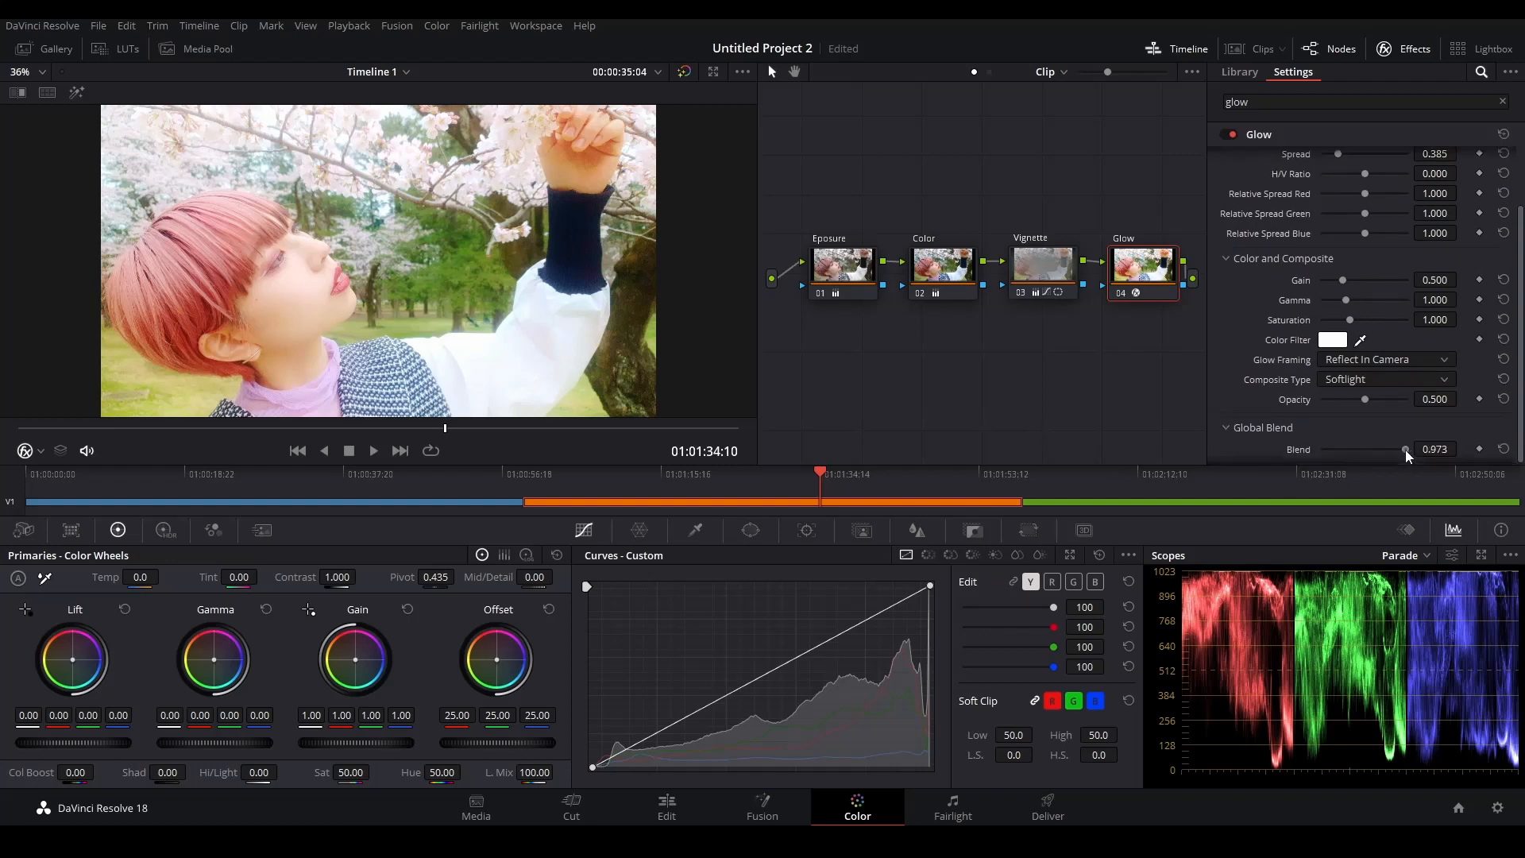
{"action": "left_click_drag", "start_coordinate": [1405, 450], "coordinate": [1363, 455]}
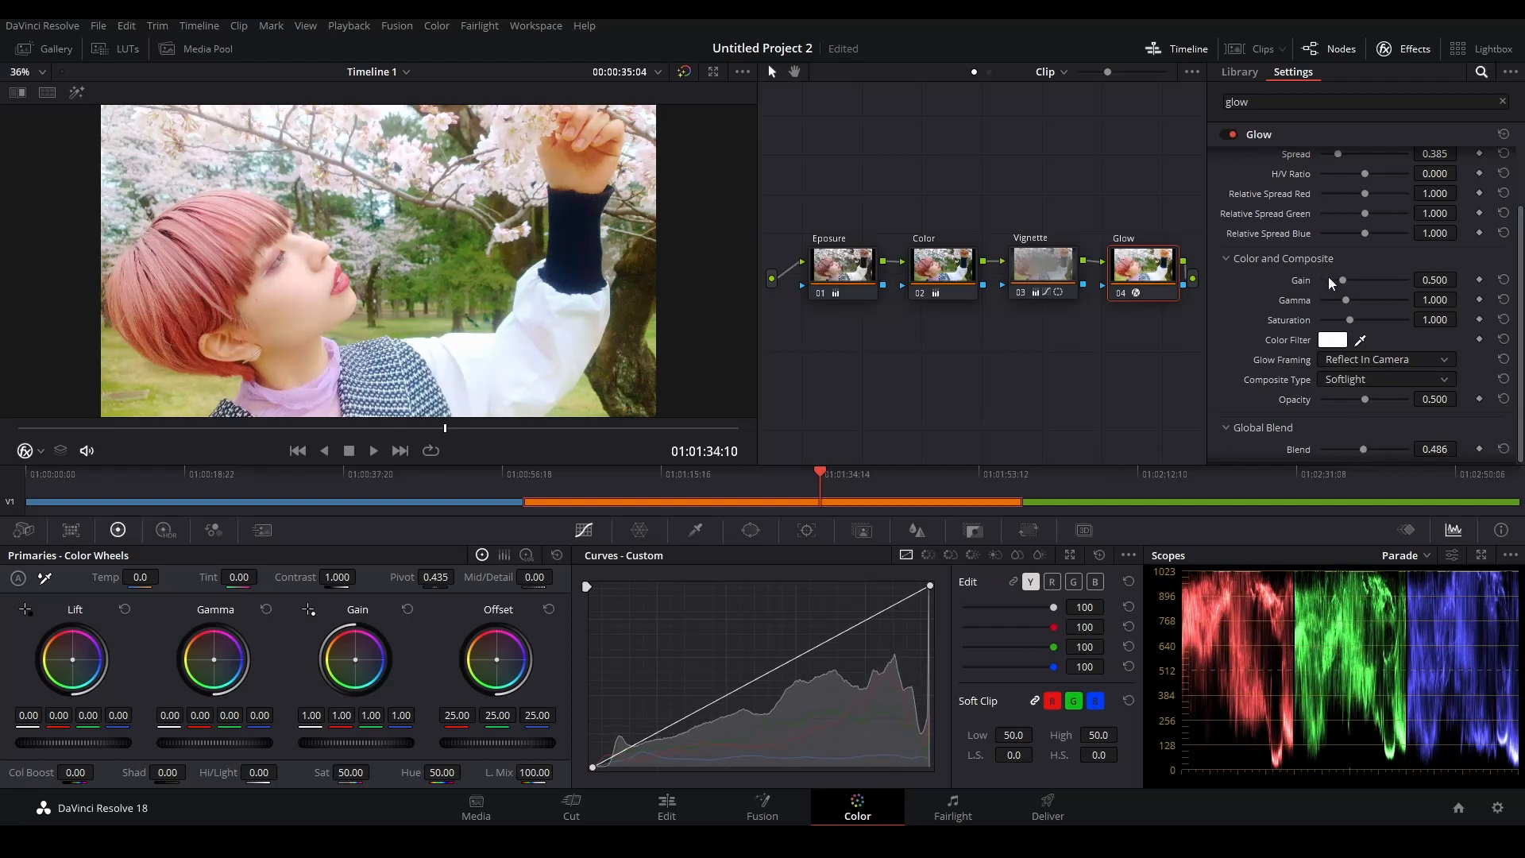
{"action": "left_click_drag", "start_coordinate": [1345, 280], "coordinate": [1333, 282]}
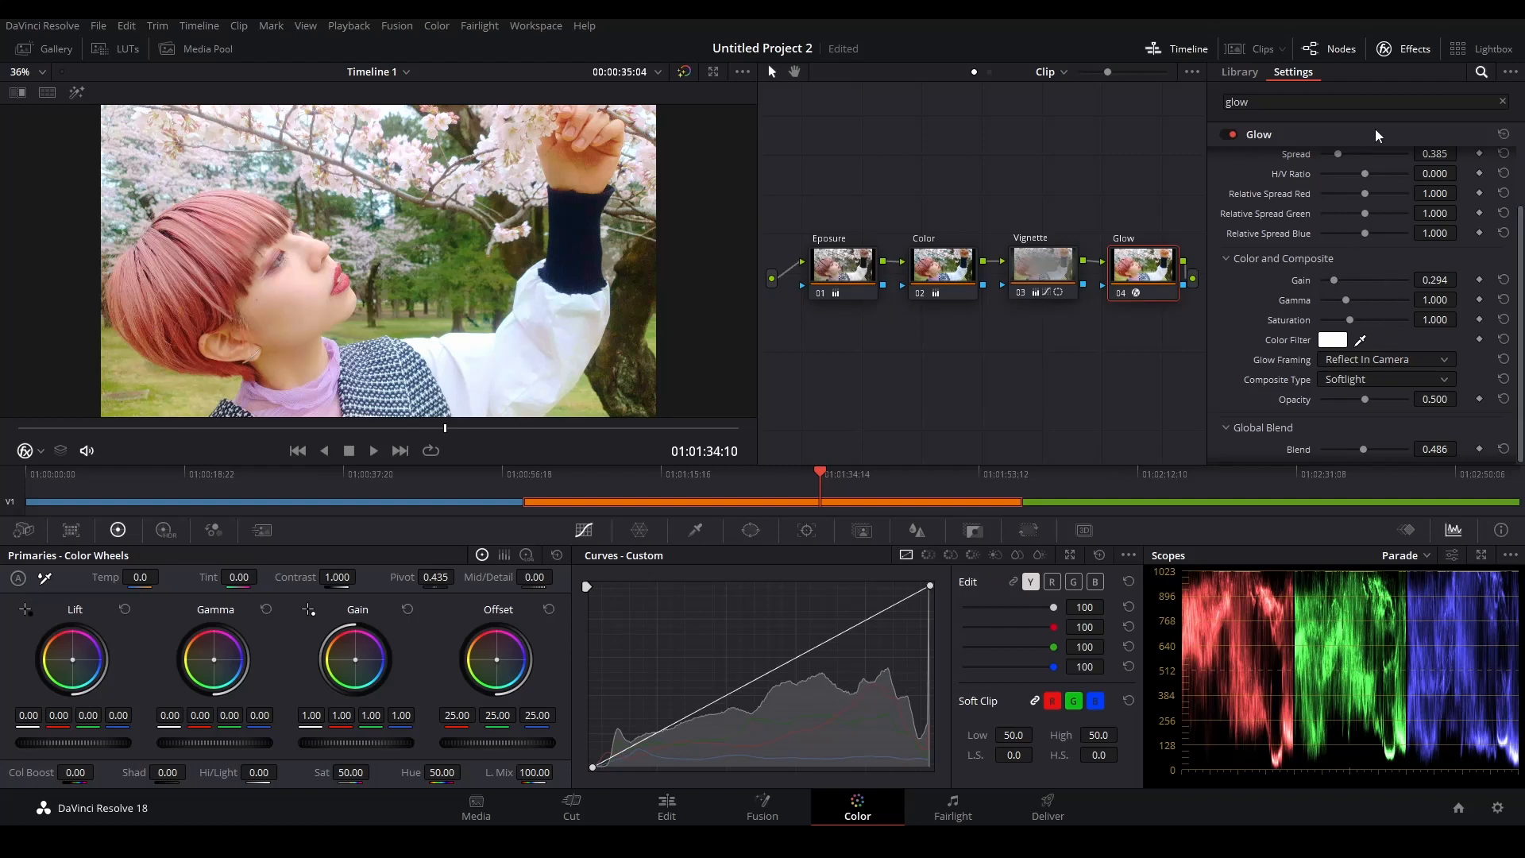
{"action": "left_click", "coordinate": [1402, 58]}
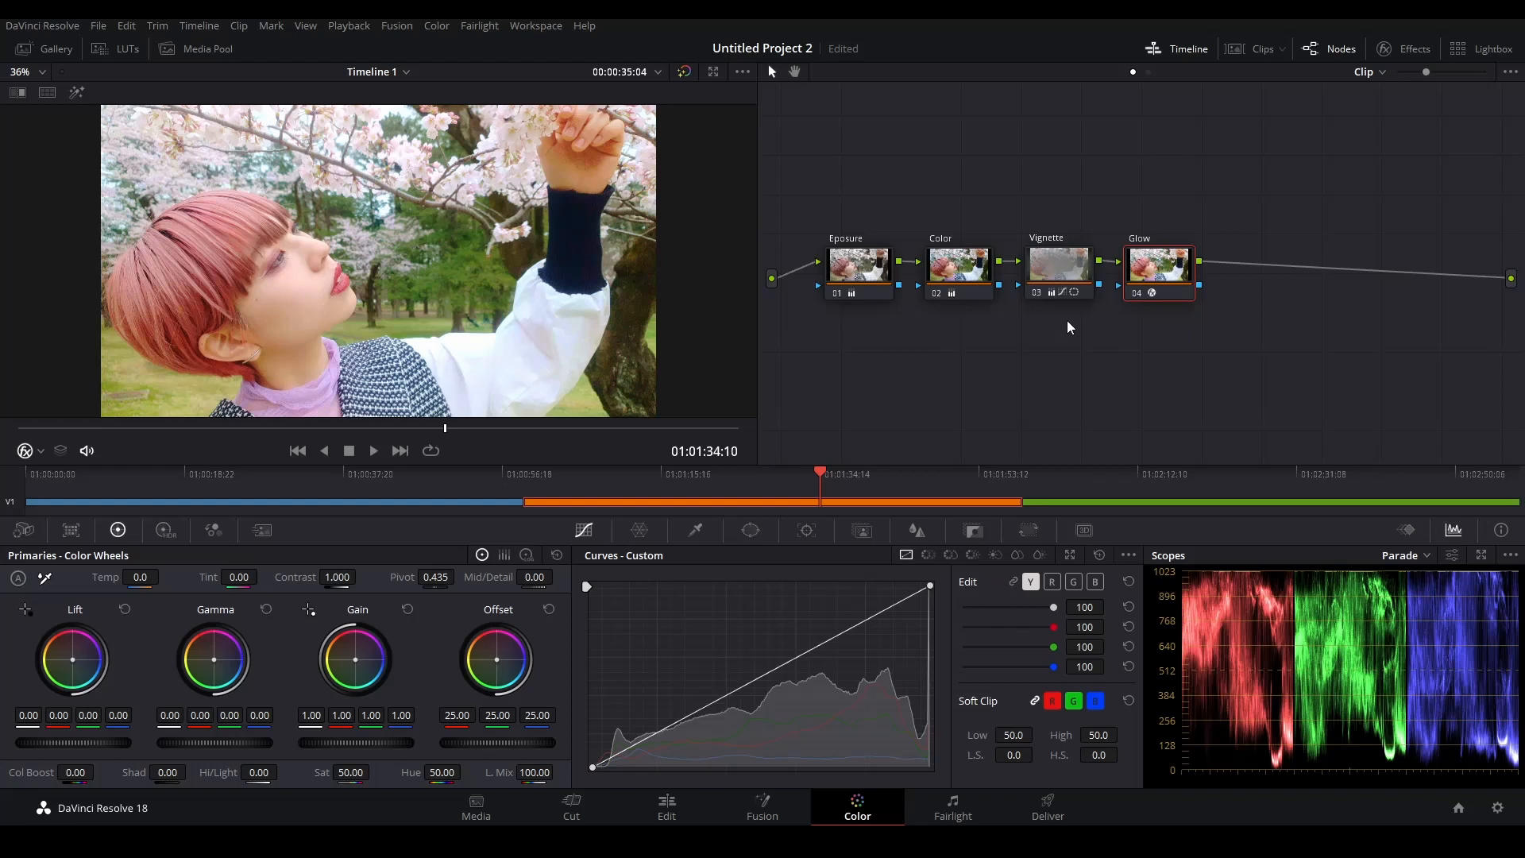
Step: Compare the image with the whole grade switched off and on, leaving all nodes off
{"action": "key", "text": "alt+d"}
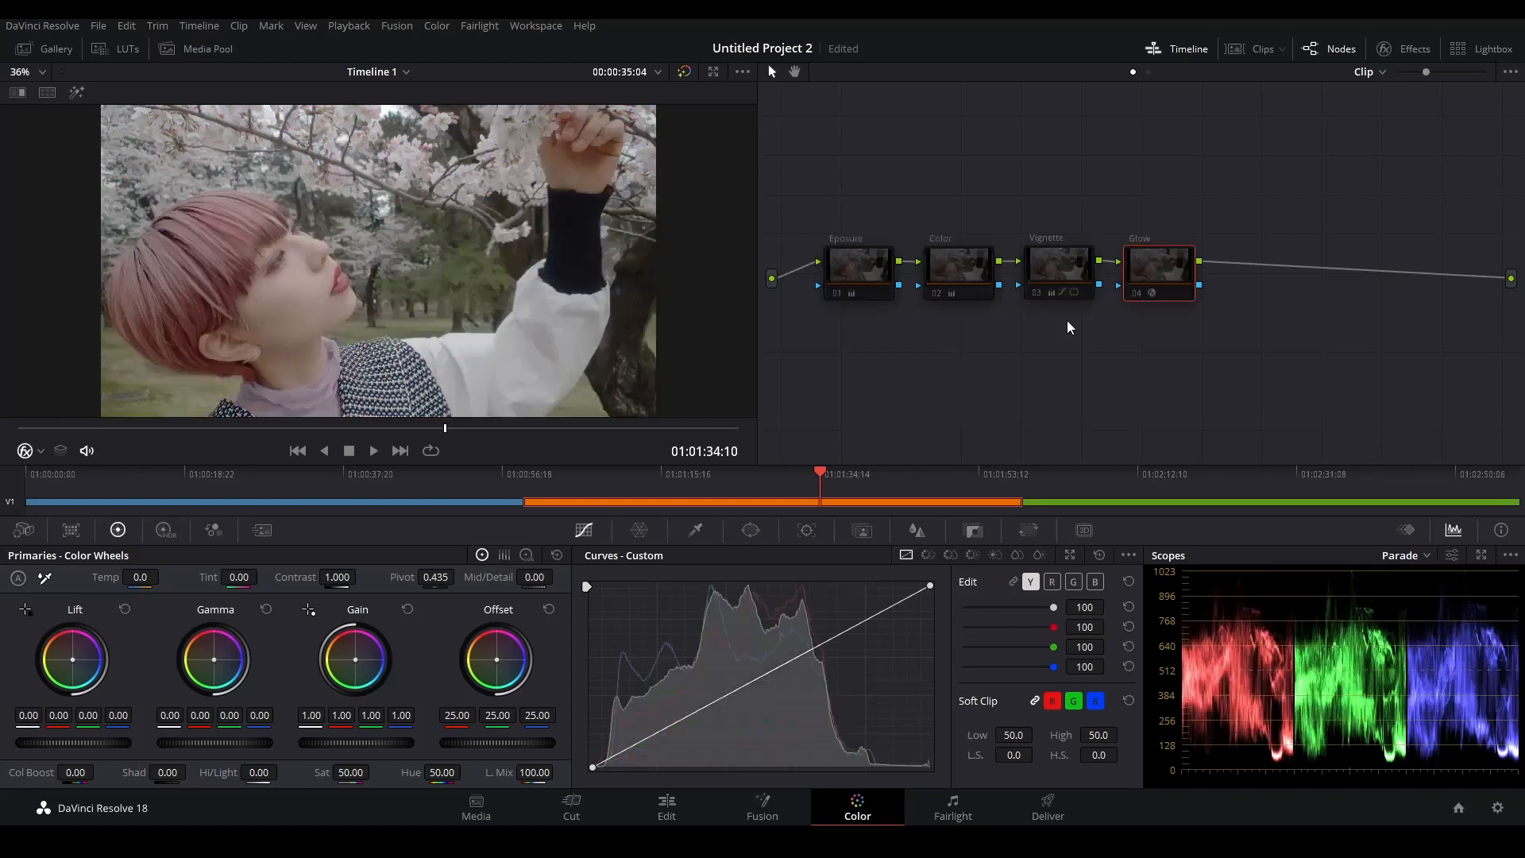
{"action": "key", "text": "alt+d"}
{"action": "key", "text": "alt+d"}
Step: Switch the Eposure, Color, Vignette and Glow nodes back on one at a time to review what each contributes
{"action": "left_click", "coordinate": [870, 280]}
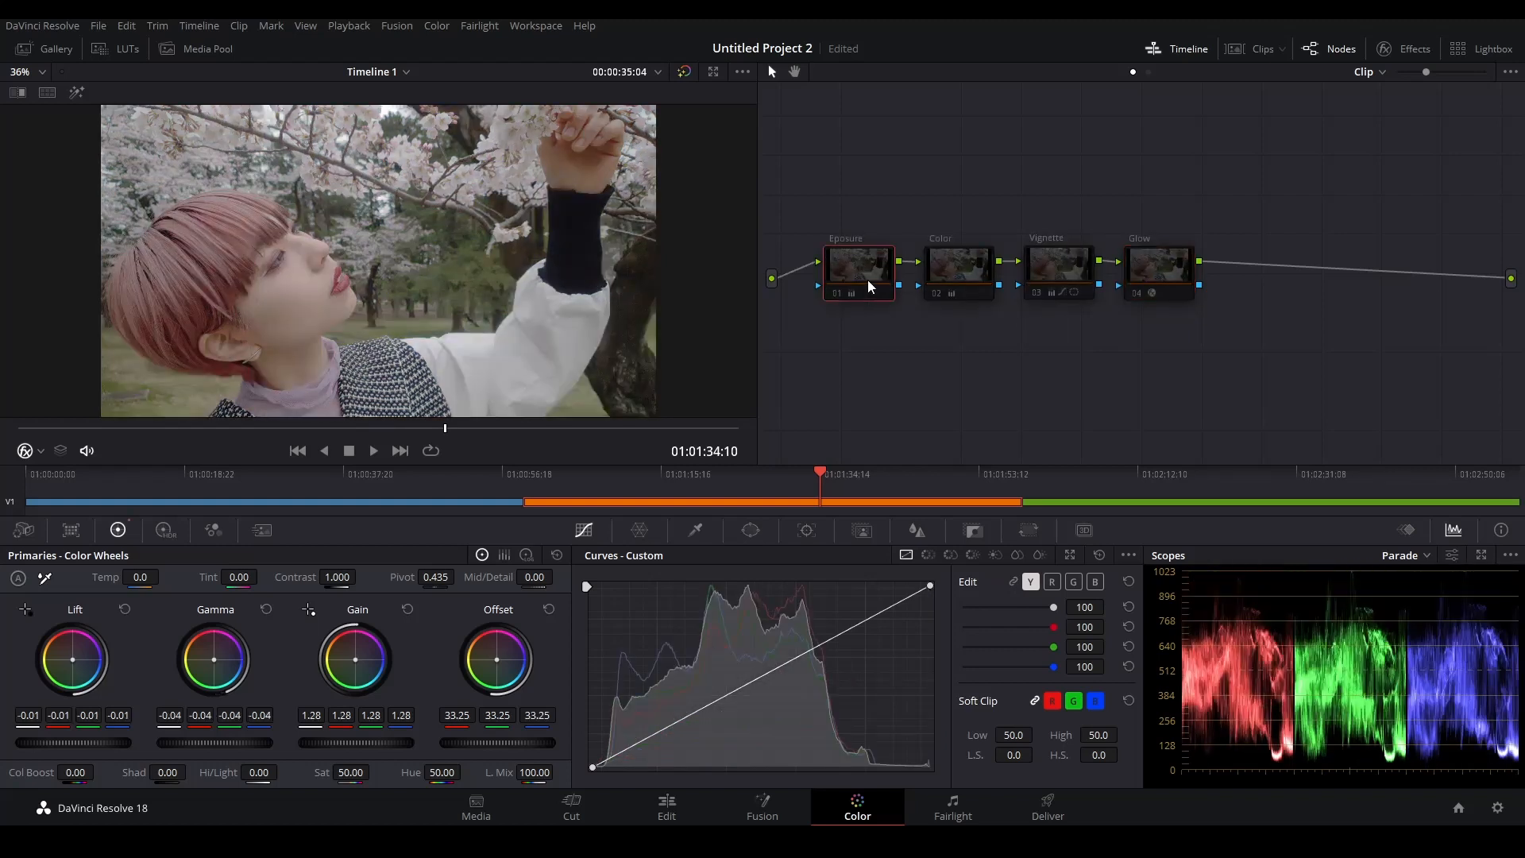
{"action": "key", "text": "ctrl+d"}
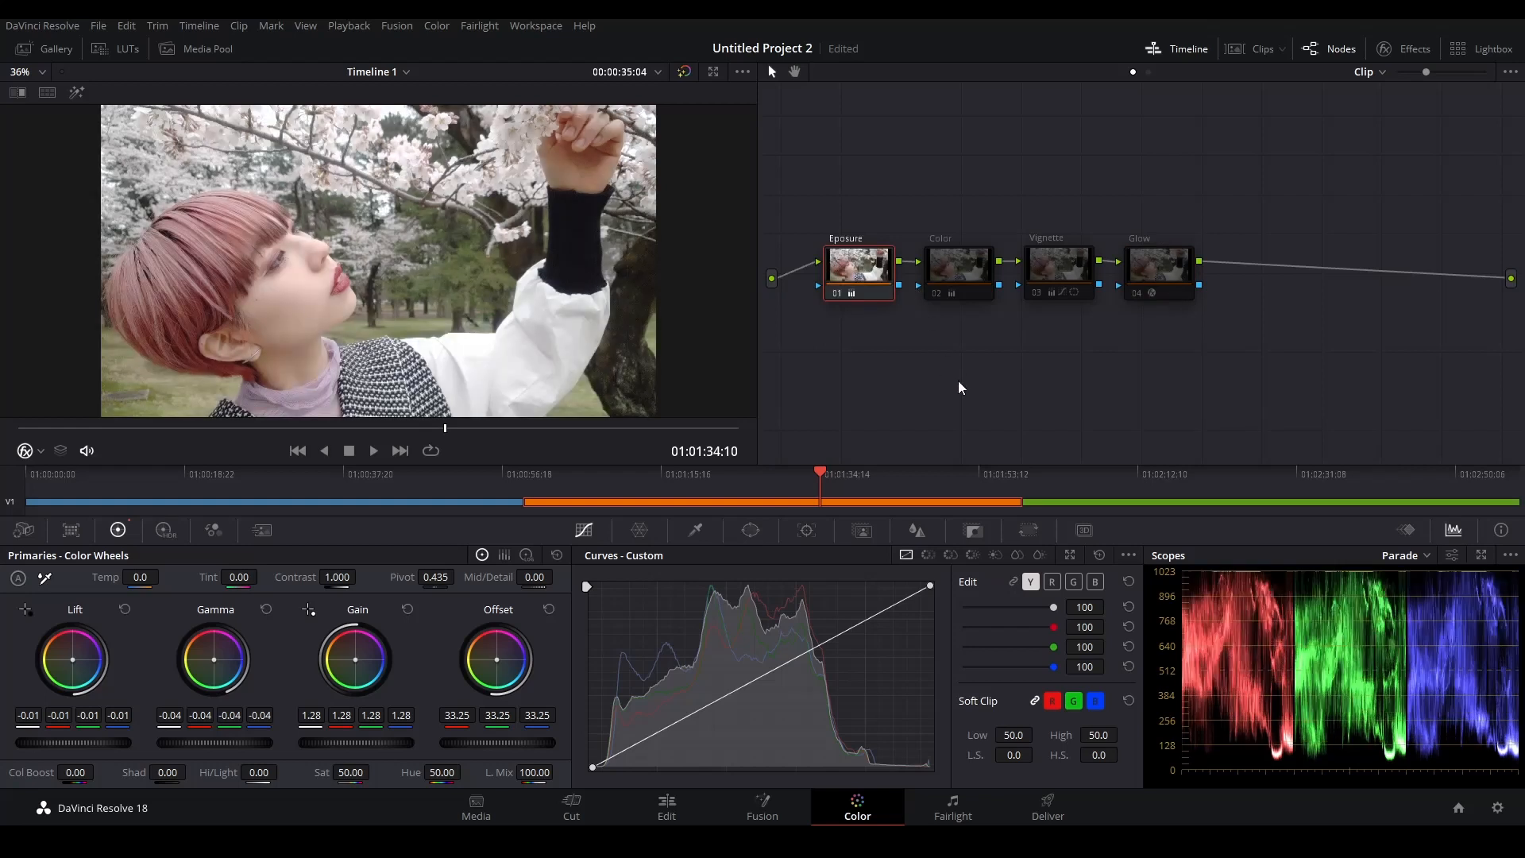
{"action": "left_click", "coordinate": [970, 279]}
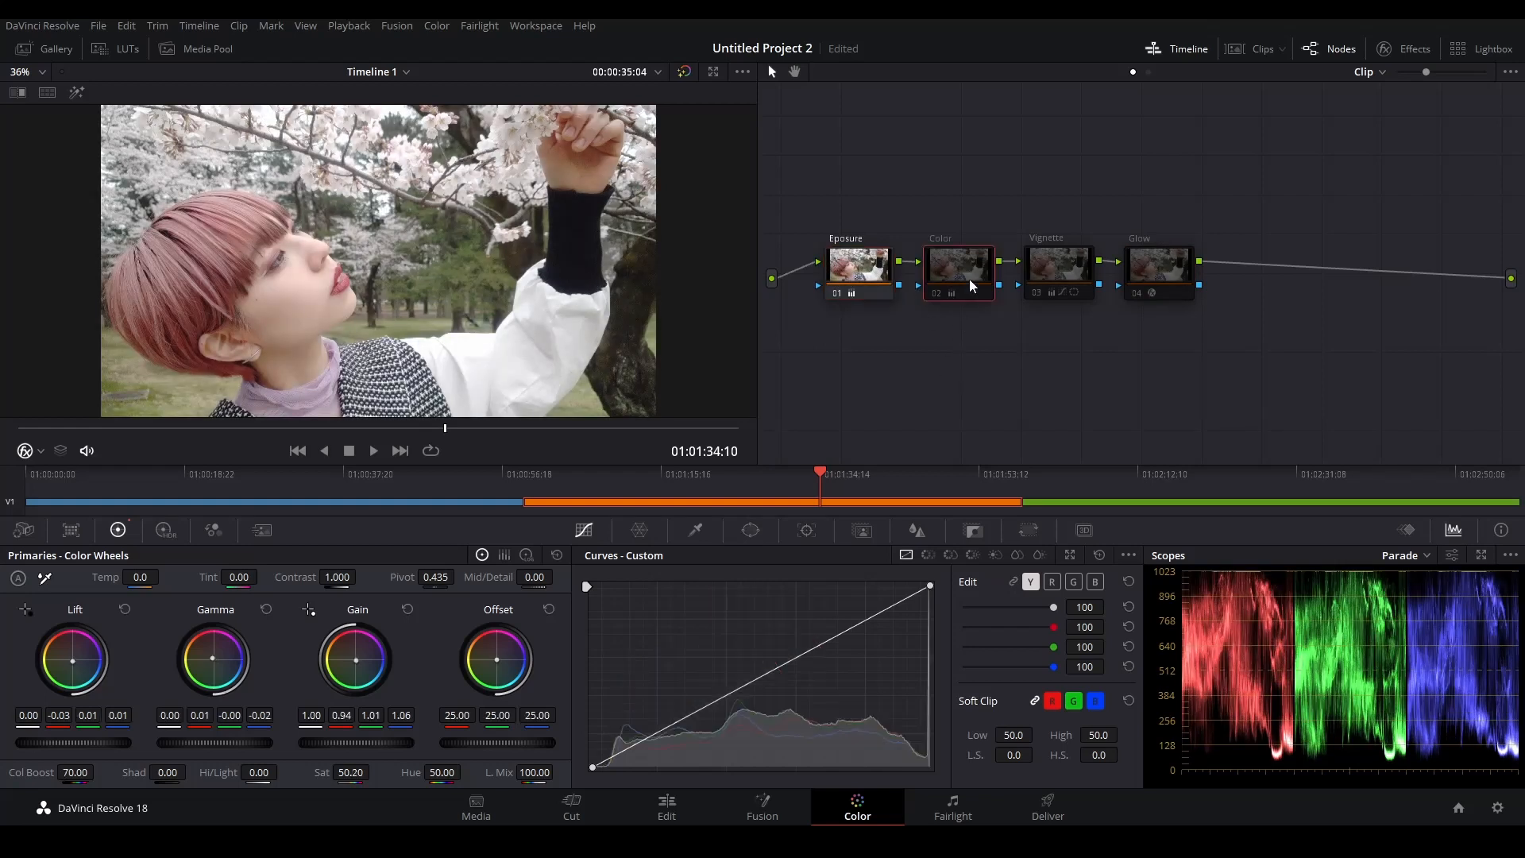
{"action": "key", "text": "ctrl+d"}
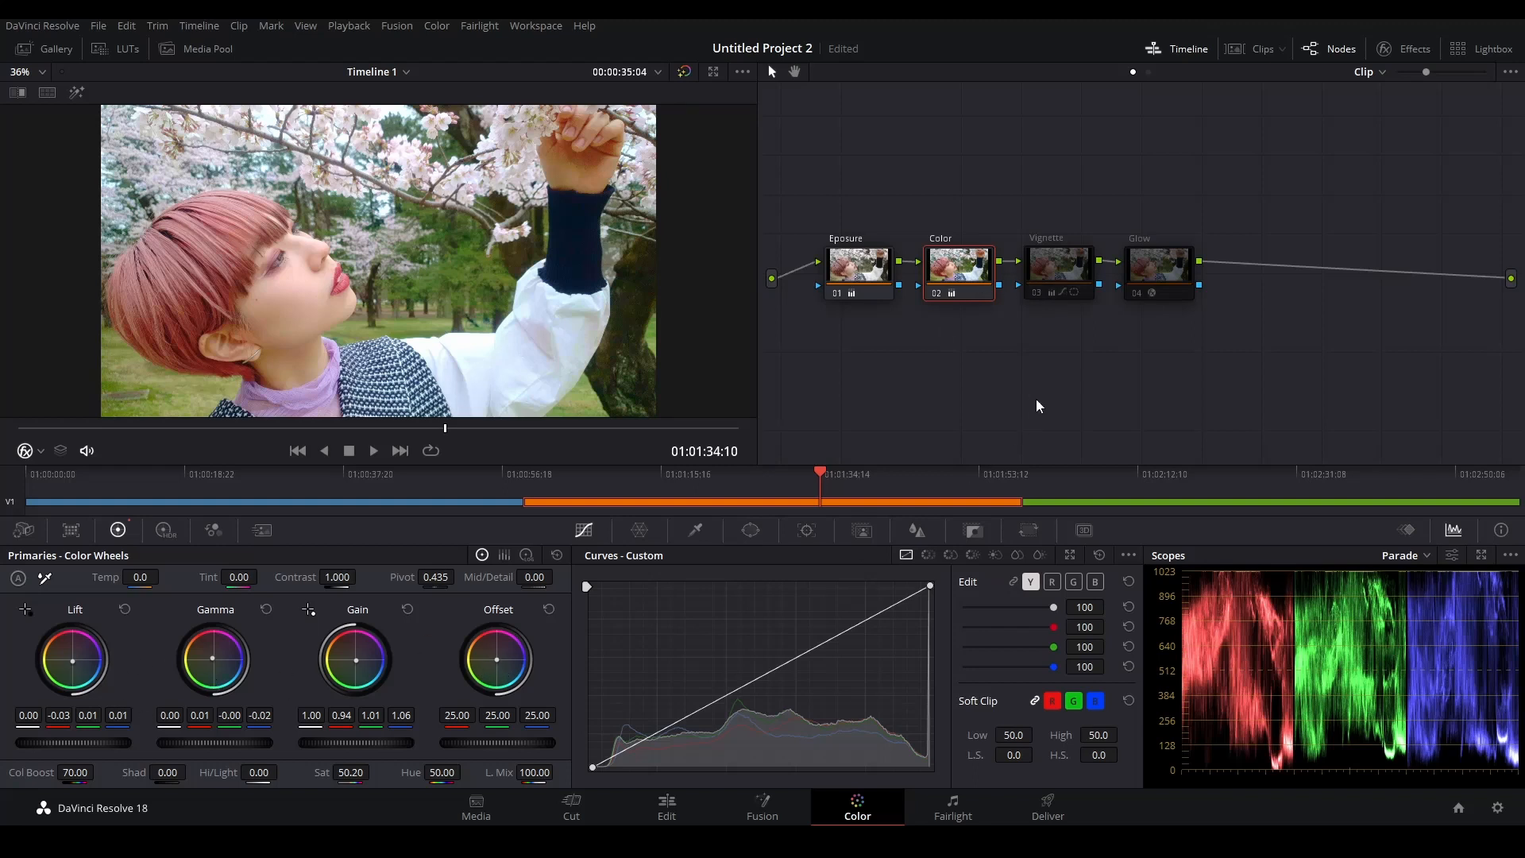
{"action": "left_click", "coordinate": [1059, 263]}
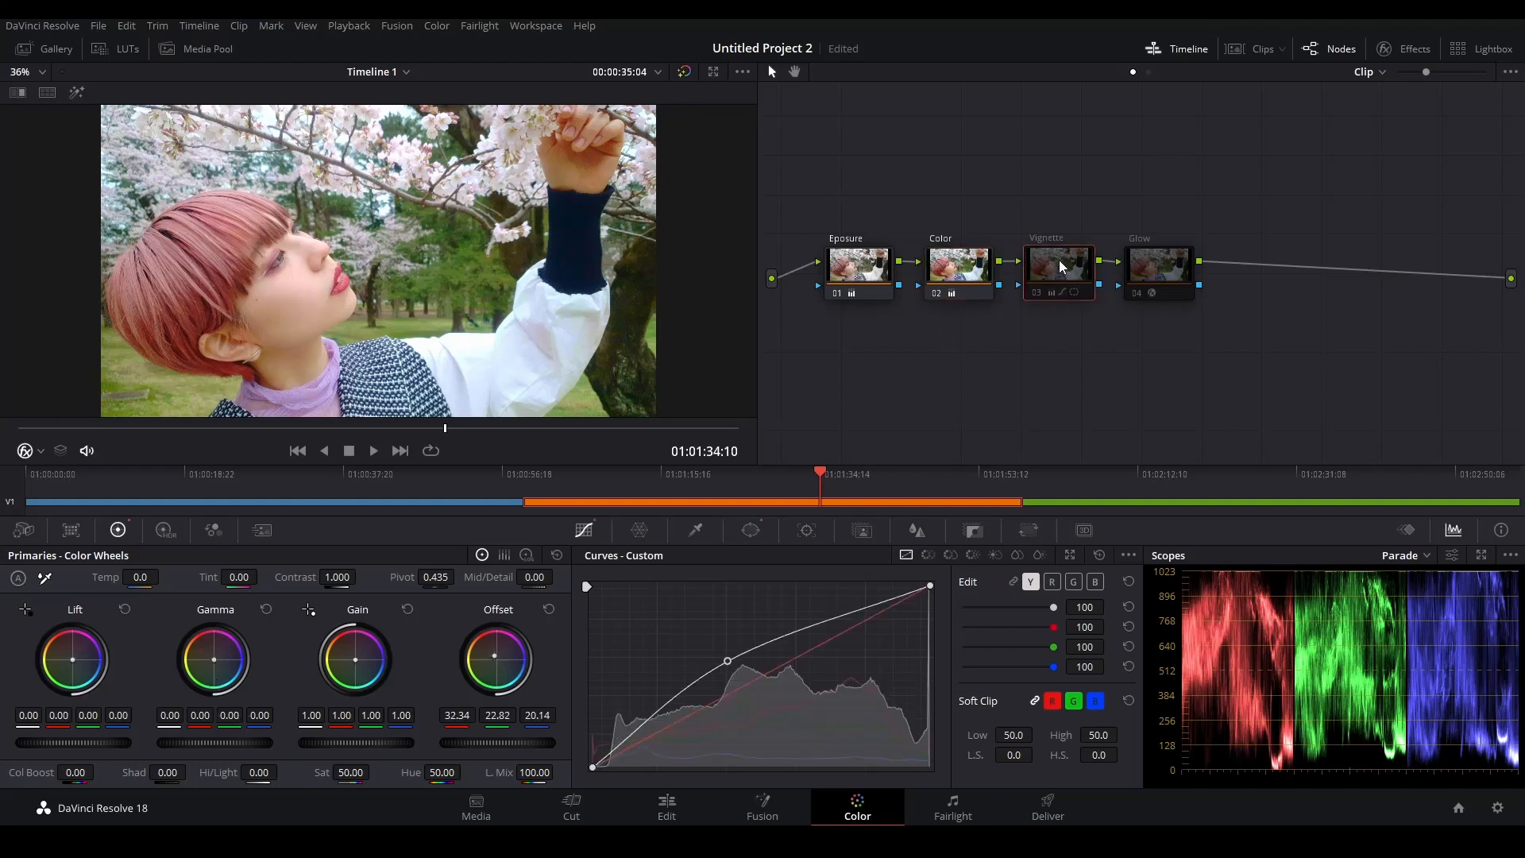
{"action": "key", "text": "ctrl+d"}
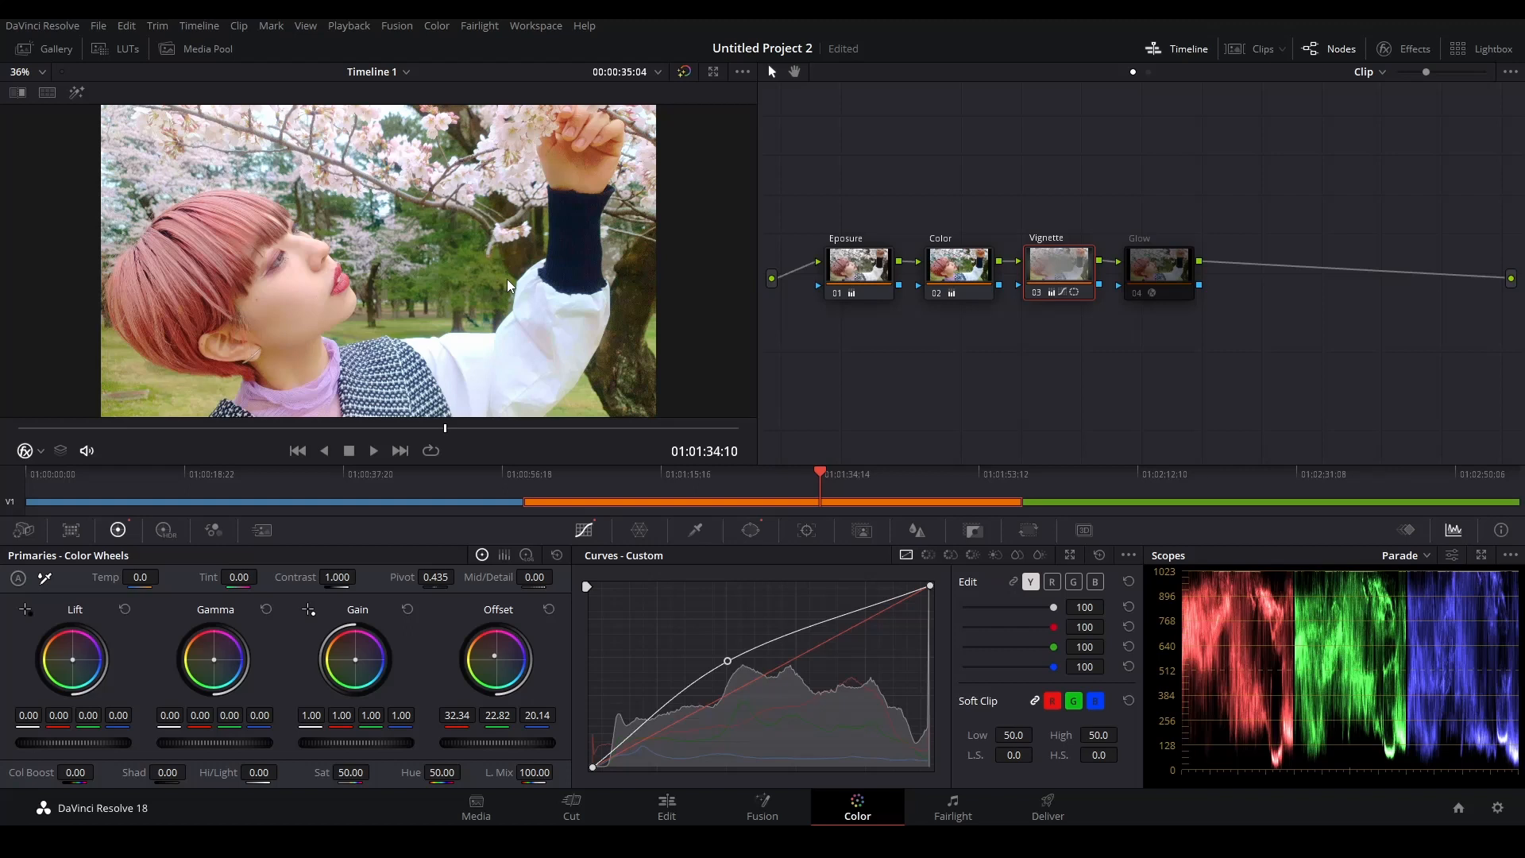
{"action": "left_click", "coordinate": [1147, 273]}
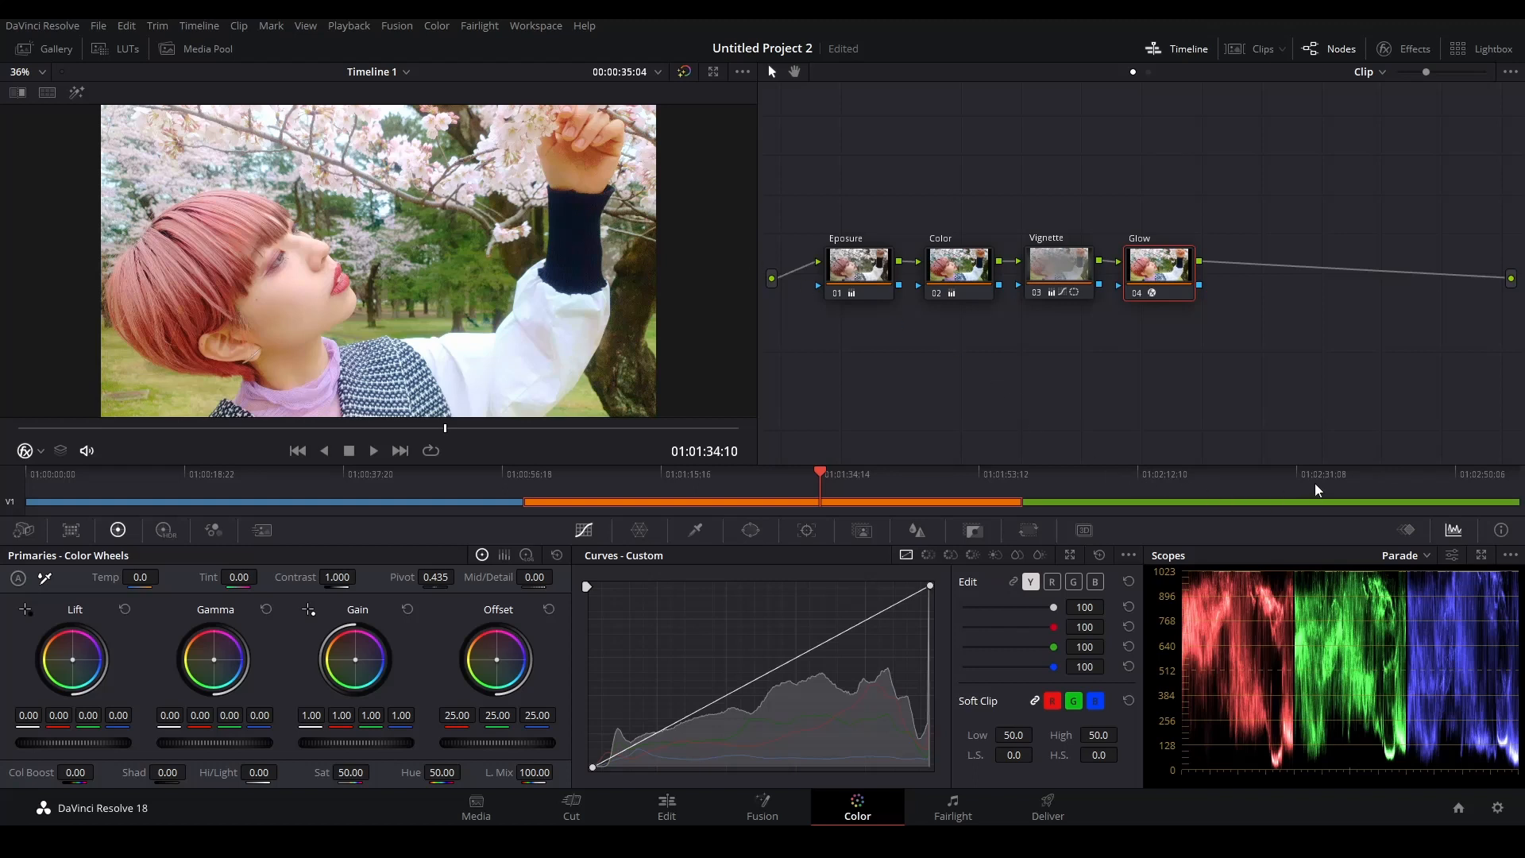
Step: Go to the last clip at 01:02:38:13 and add a second serial node with Color Boost set to 60
{"action": "left_click_drag", "start_coordinate": [1315, 483], "coordinate": [1360, 480]}
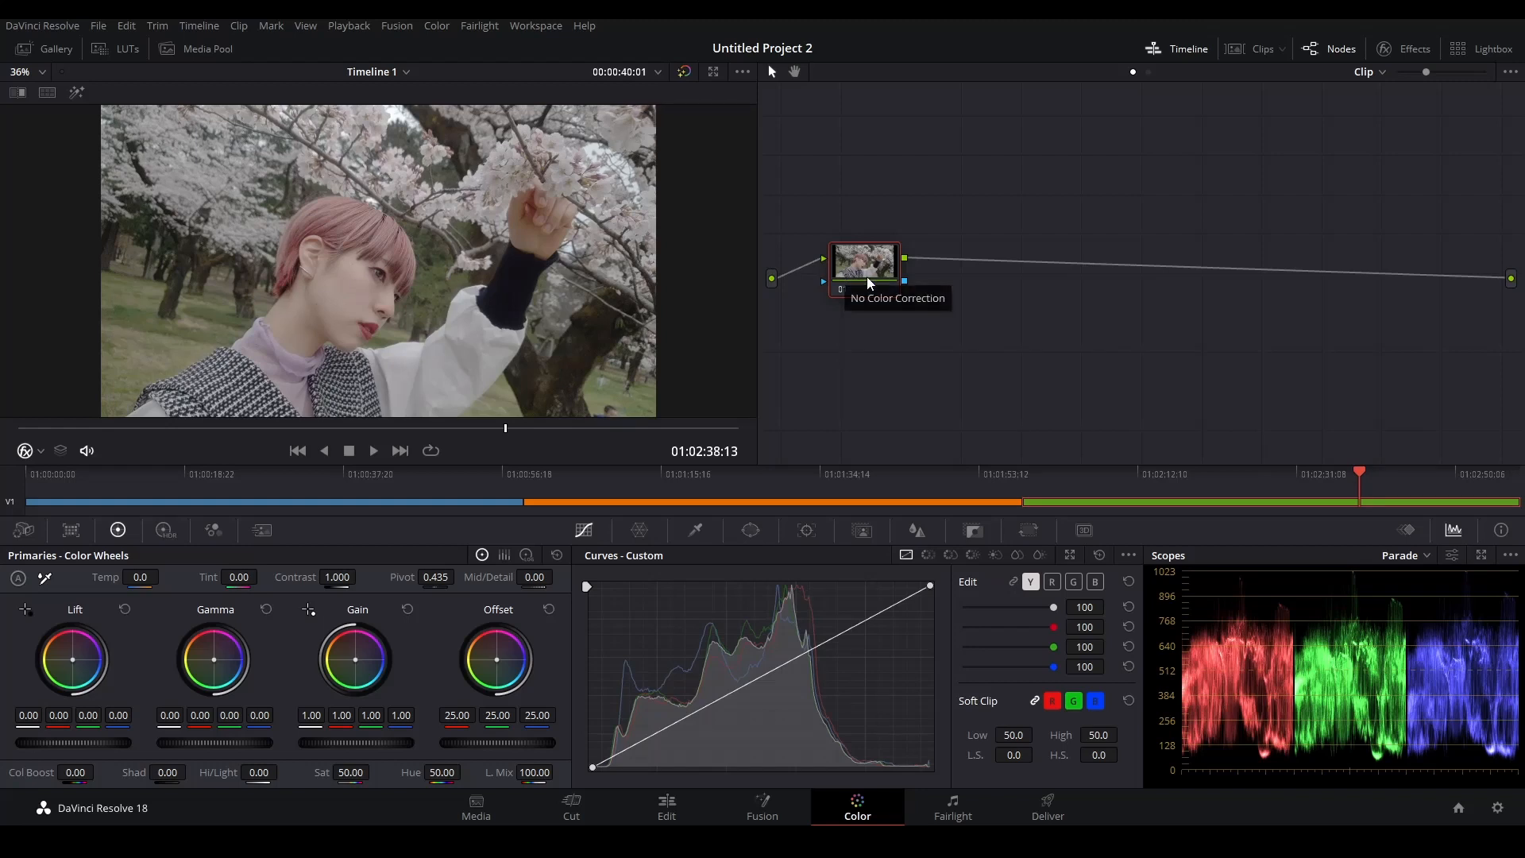
{"action": "key", "text": "alt+s"}
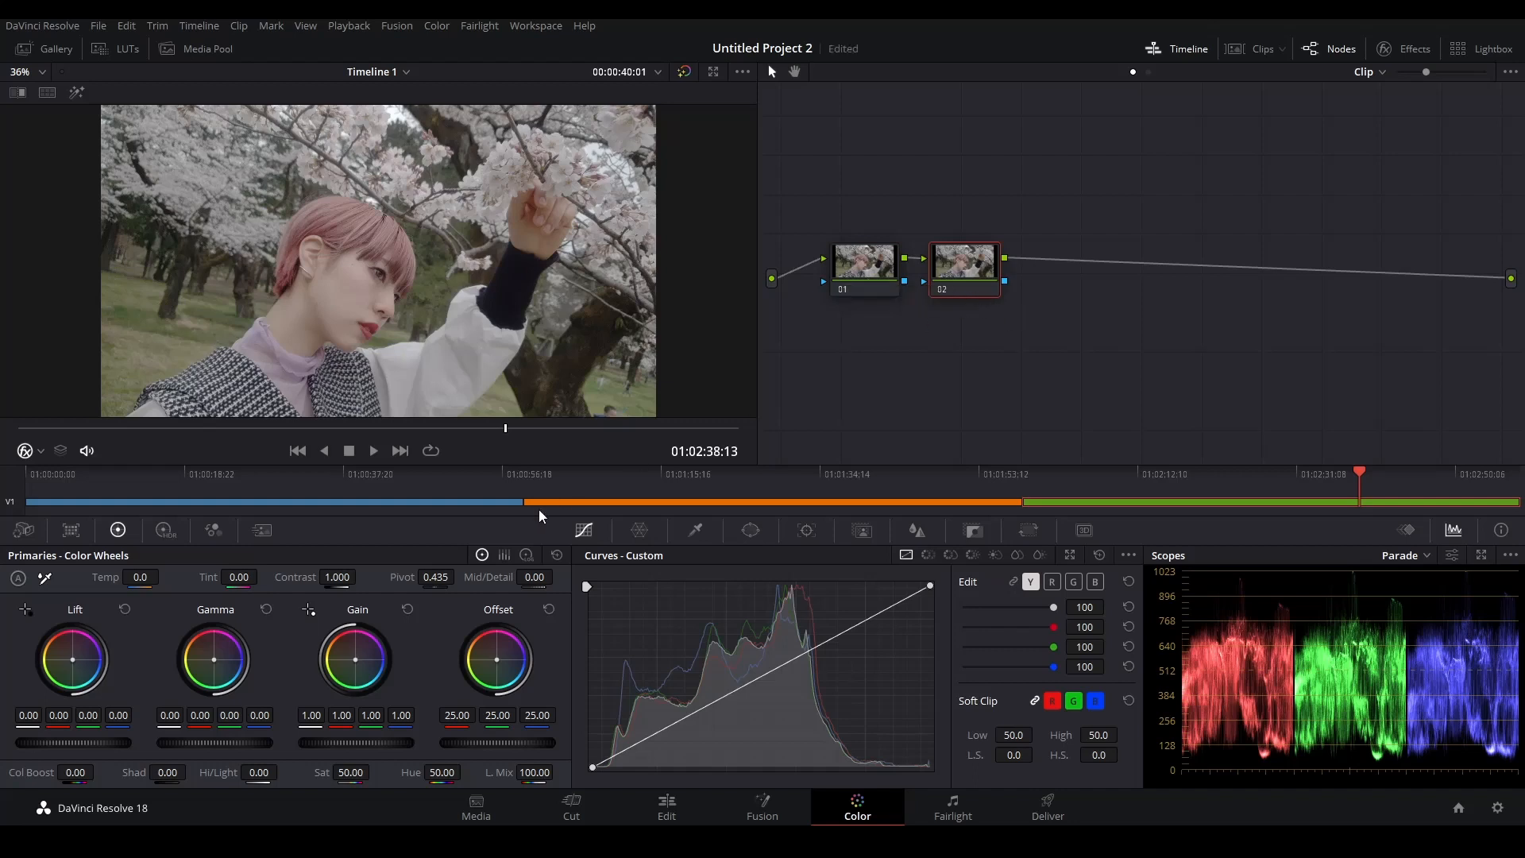
{"action": "left_click", "coordinate": [74, 772]}
{"action": "type", "text": "60"}
{"action": "key", "text": "Return"}
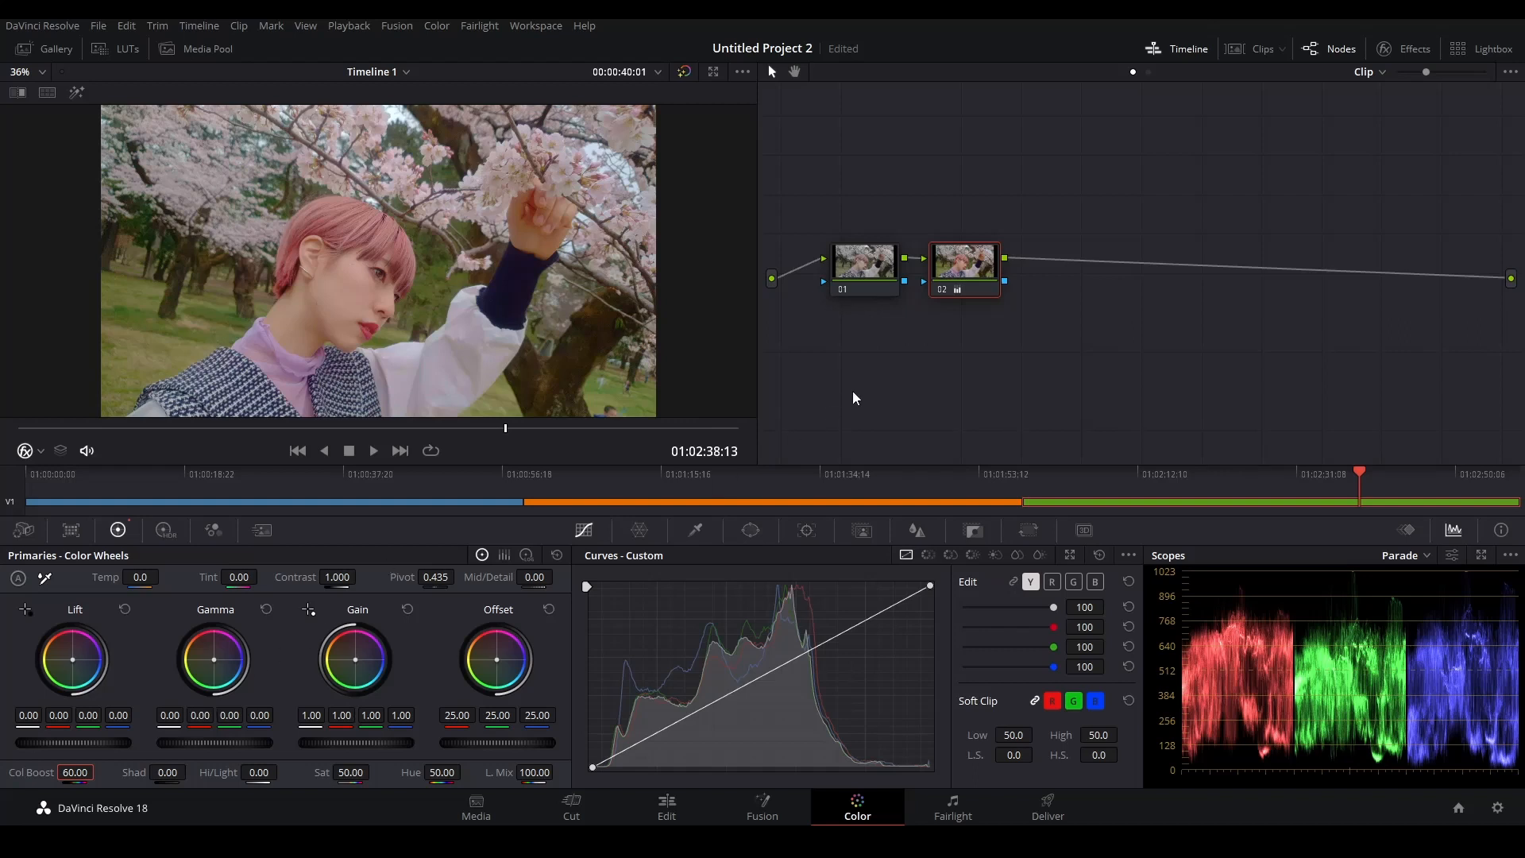
Step: Label the first node "Exposure" and the second node "Color"
{"action": "left_click_drag", "start_coordinate": [880, 278], "coordinate": [874, 278]}
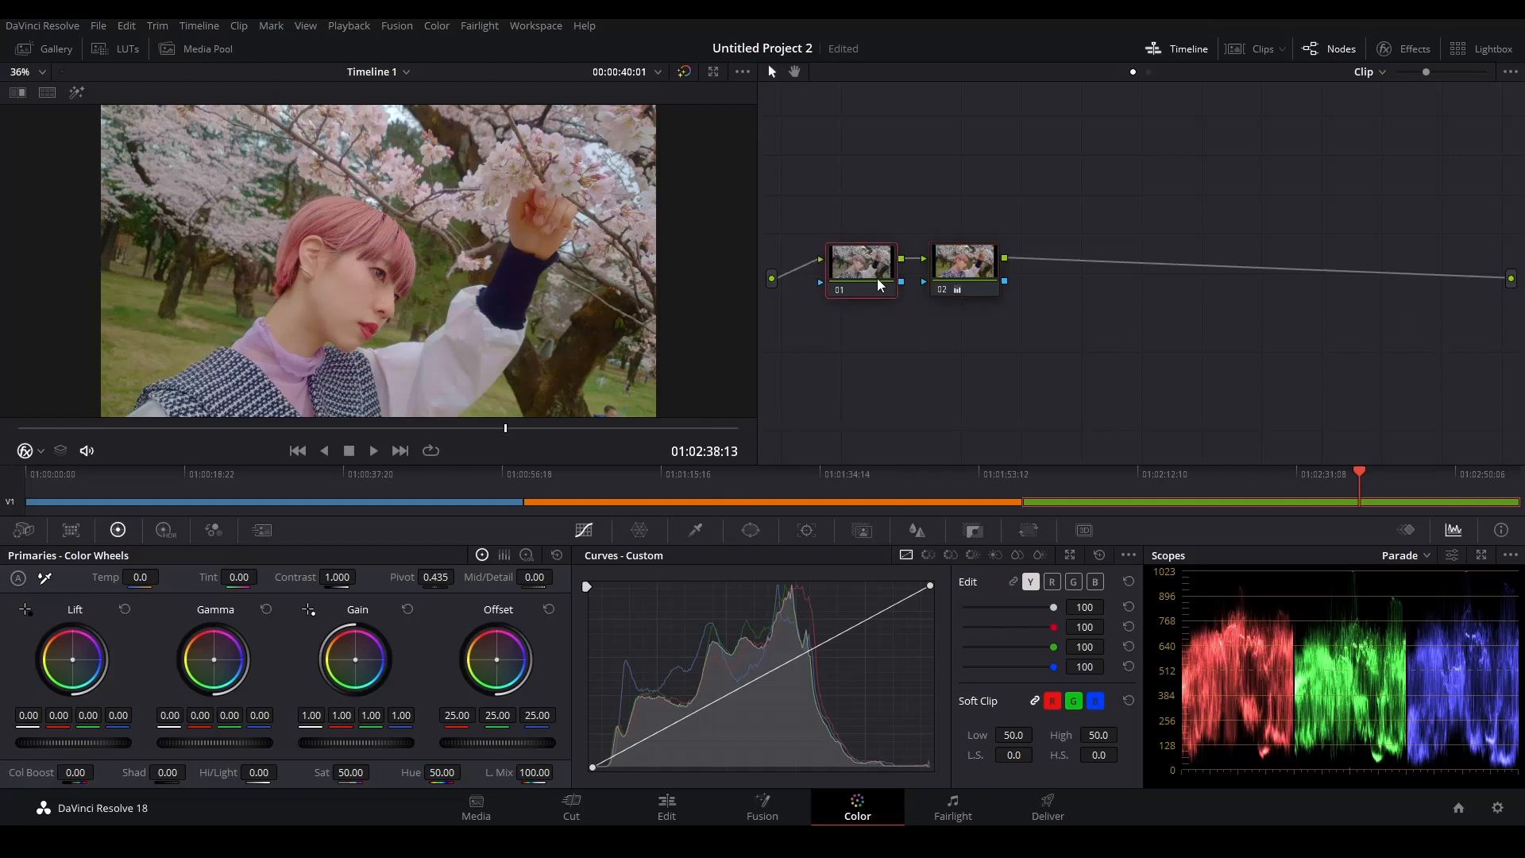
{"action": "right_click", "coordinate": [877, 279]}
{"action": "left_click", "coordinate": [896, 314]}
{"action": "type", "text": "Exposure"}
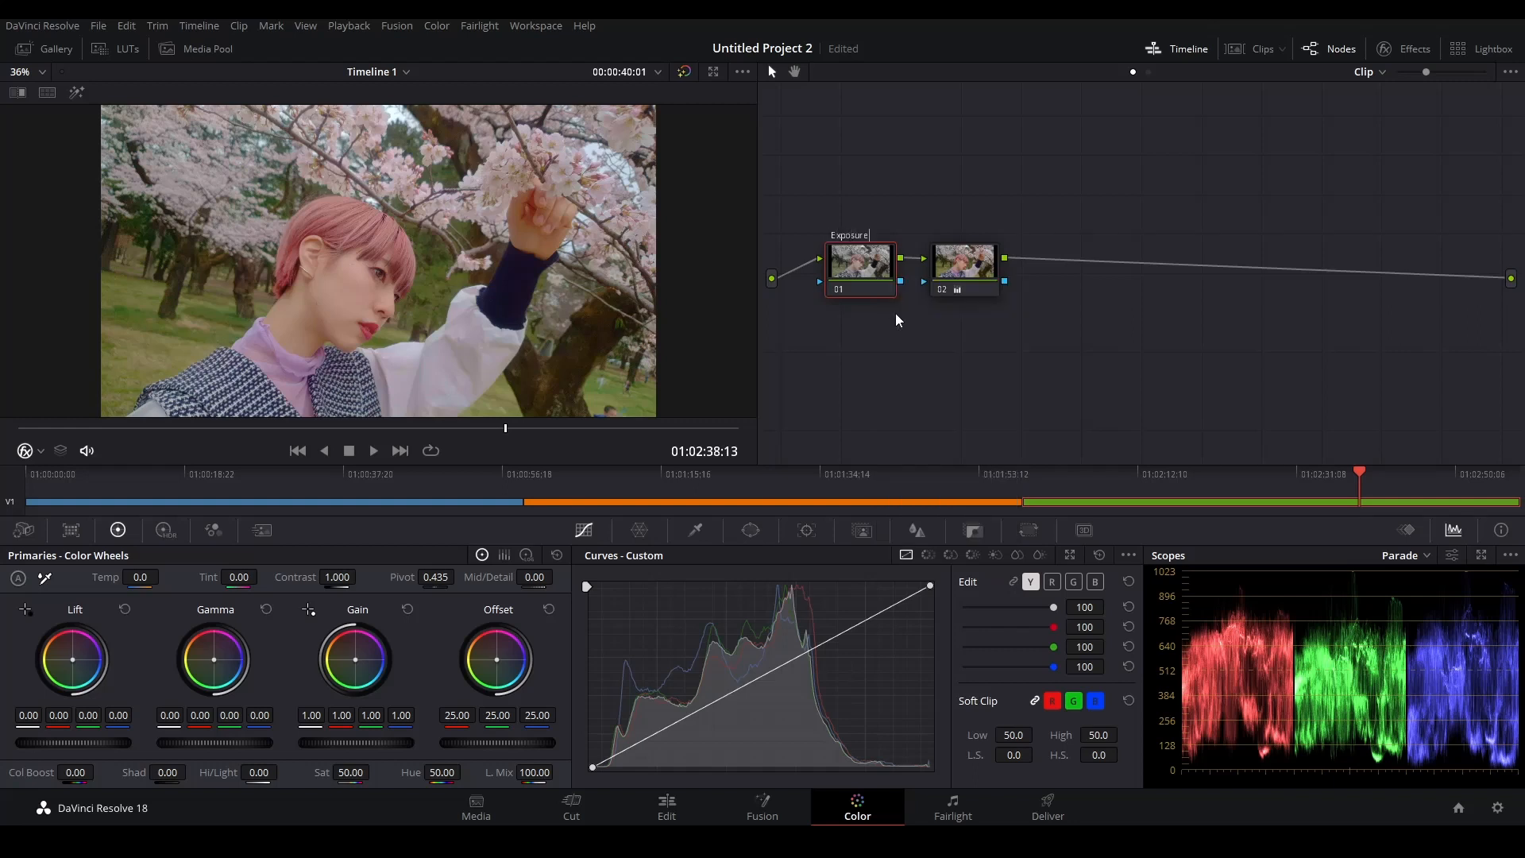
{"action": "right_click", "coordinate": [955, 265]}
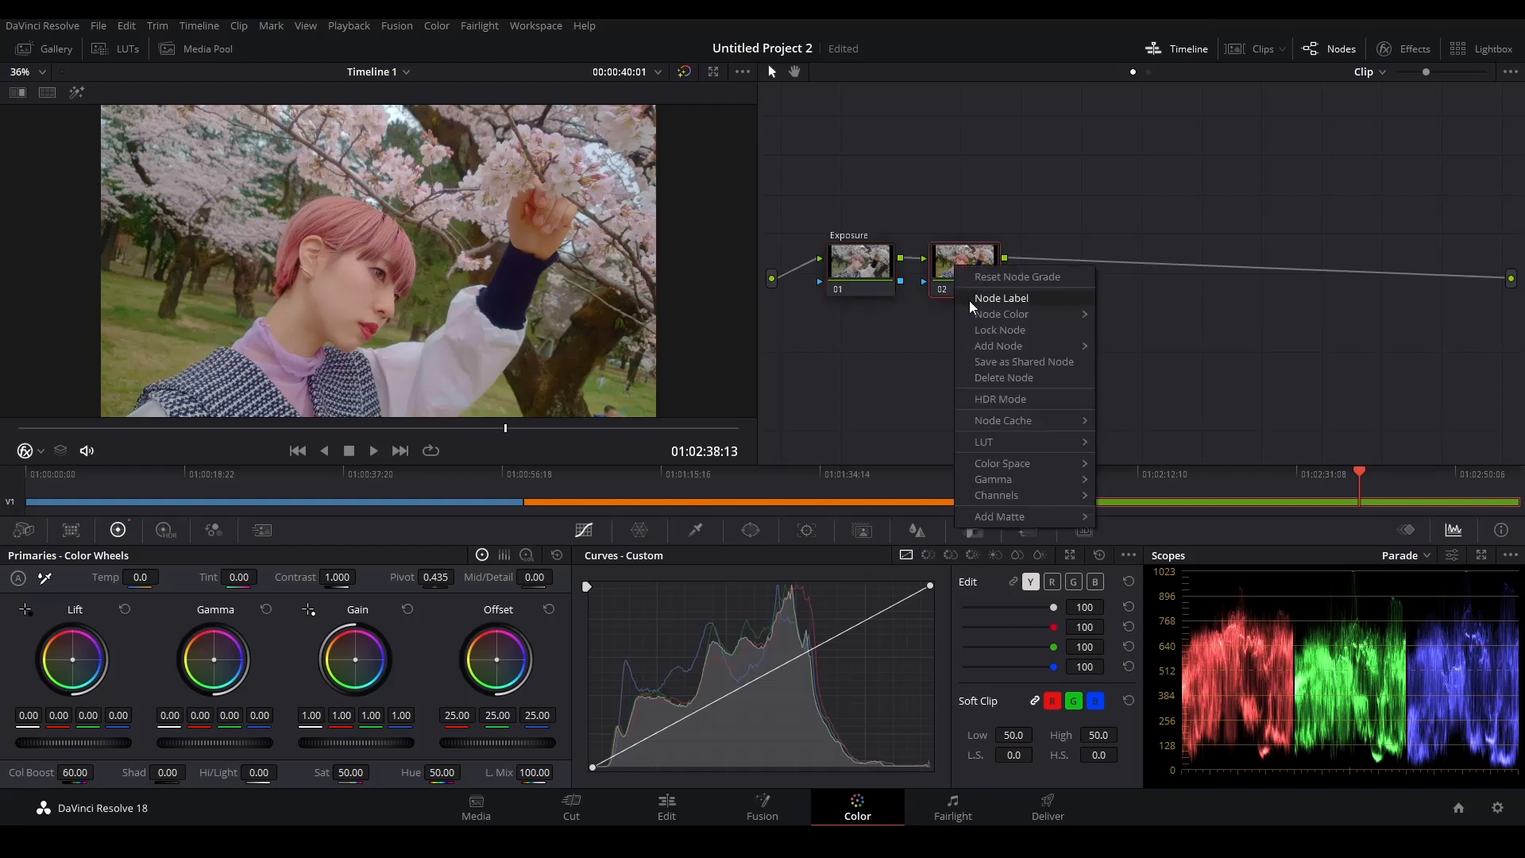
{"action": "left_click", "coordinate": [969, 301]}
{"action": "type", "text": "Color"}
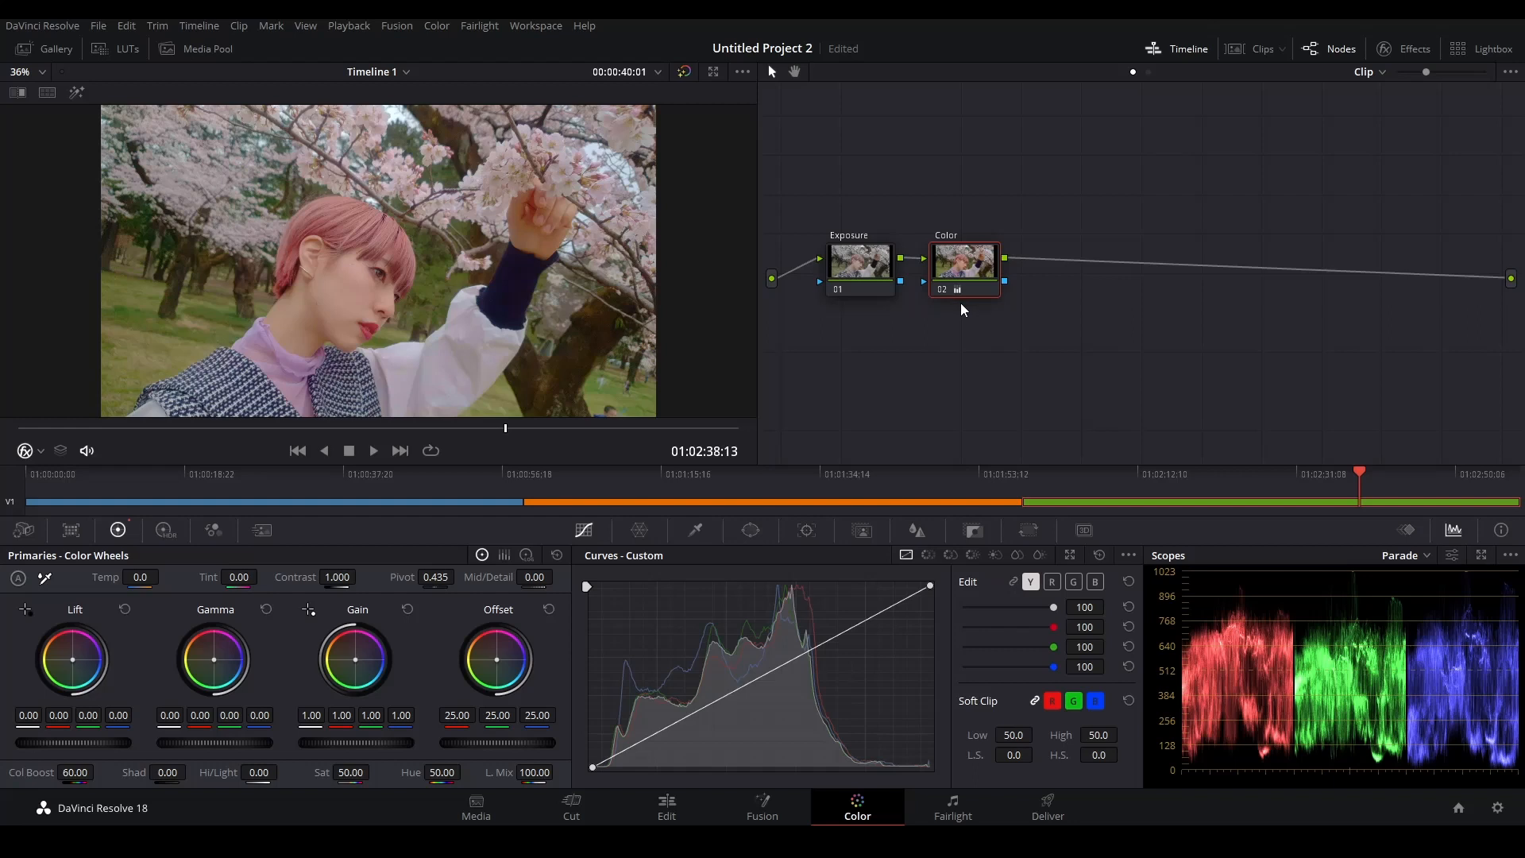
Step: Adjust the Exposure node's color wheels to Gamma 0.05, Gain 1.24, Lift -0.05 and Offset 20.40
{"action": "left_click", "coordinate": [851, 277]}
{"action": "left_click_drag", "start_coordinate": [222, 744], "coordinate": [251, 743]}
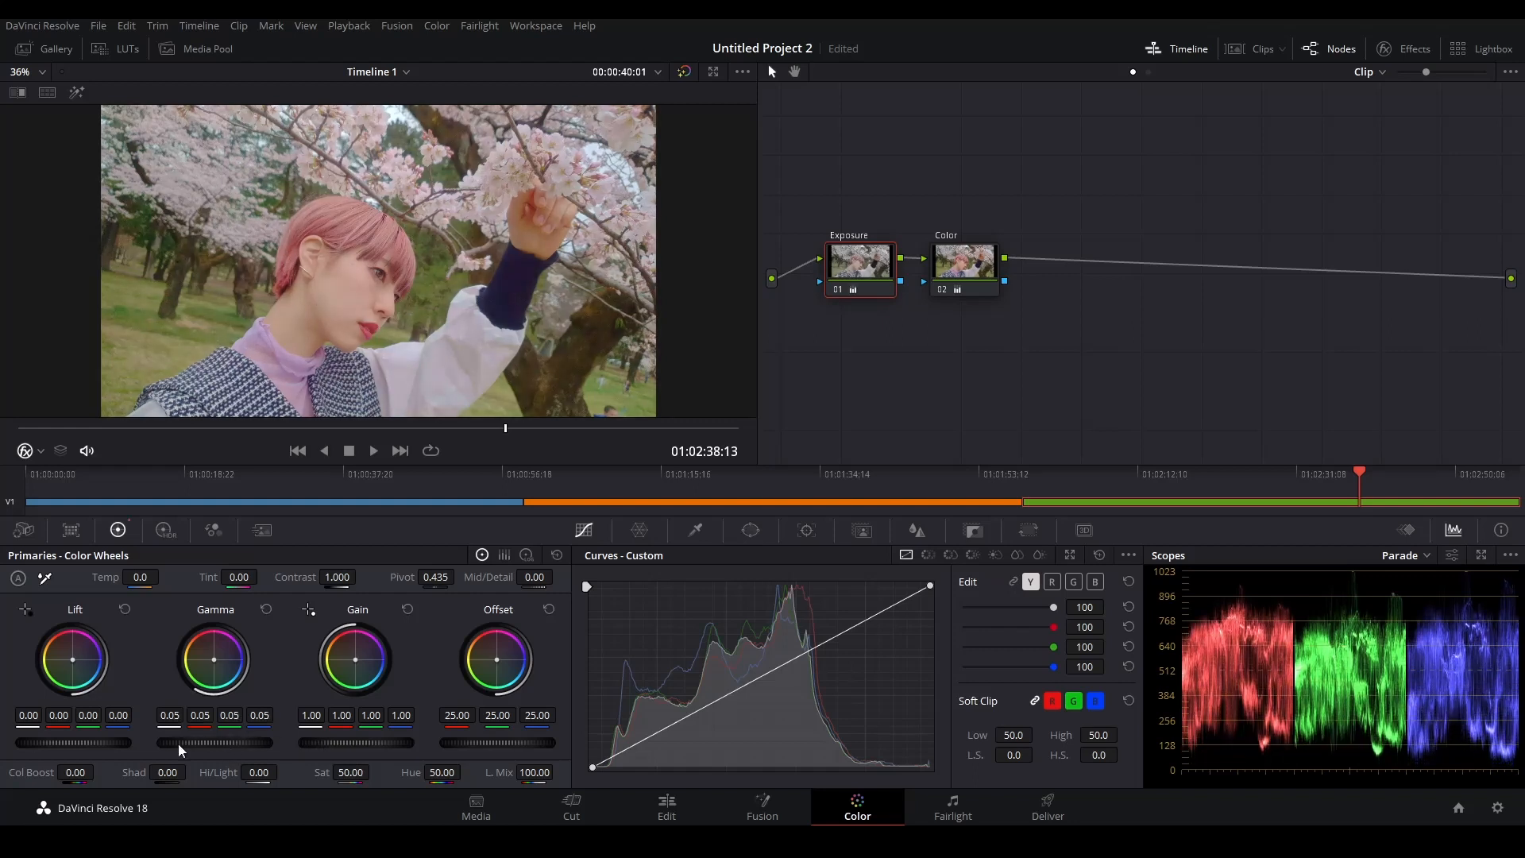
{"action": "left_click_drag", "start_coordinate": [350, 742], "coordinate": [366, 742]}
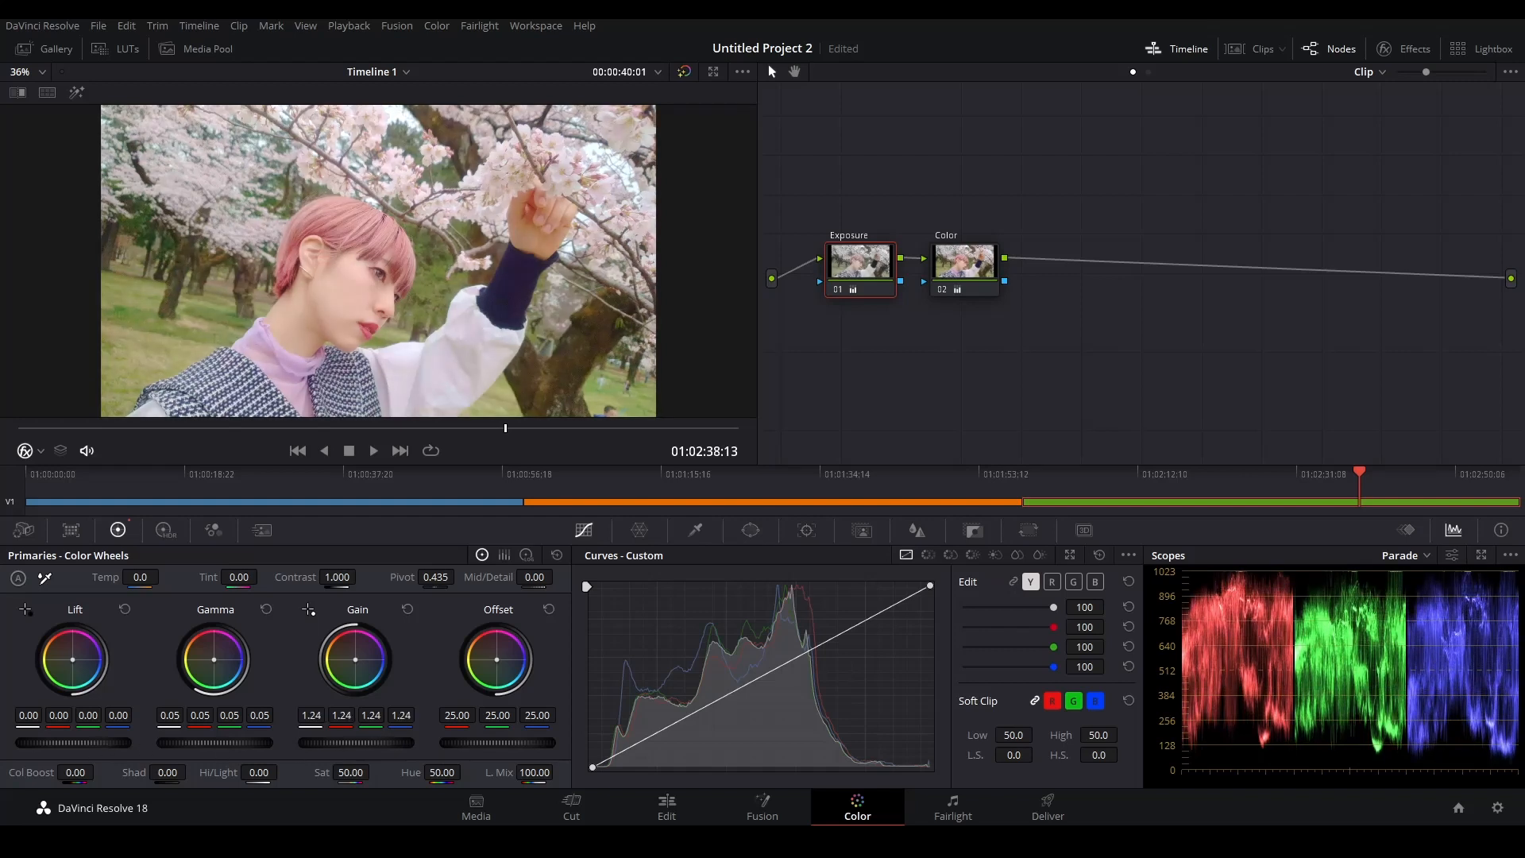
{"action": "left_click_drag", "start_coordinate": [73, 743], "coordinate": [55, 743]}
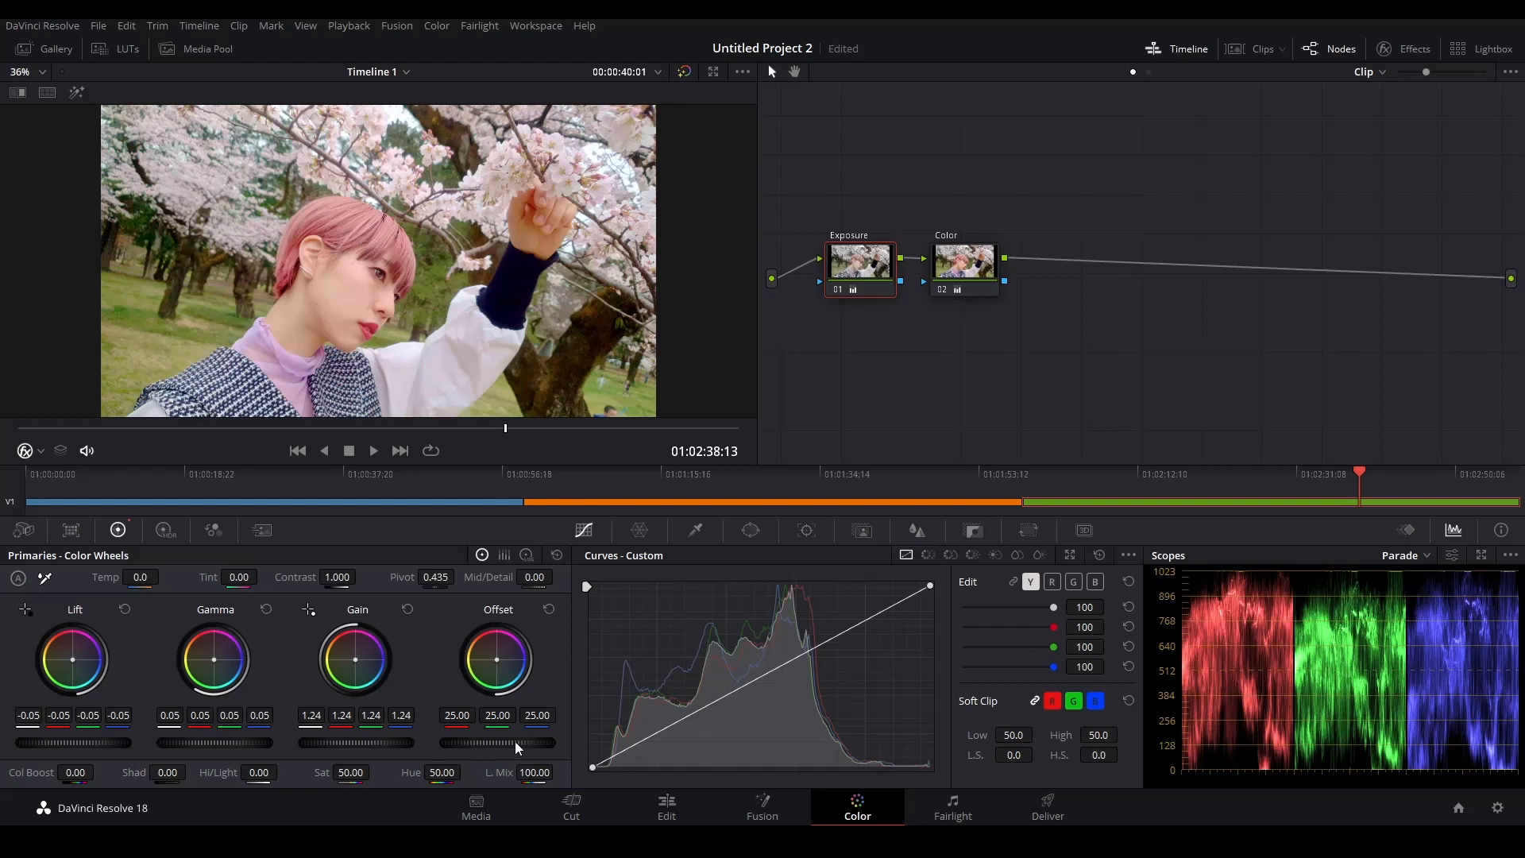
{"action": "left_click_drag", "start_coordinate": [496, 743], "coordinate": [481, 743]}
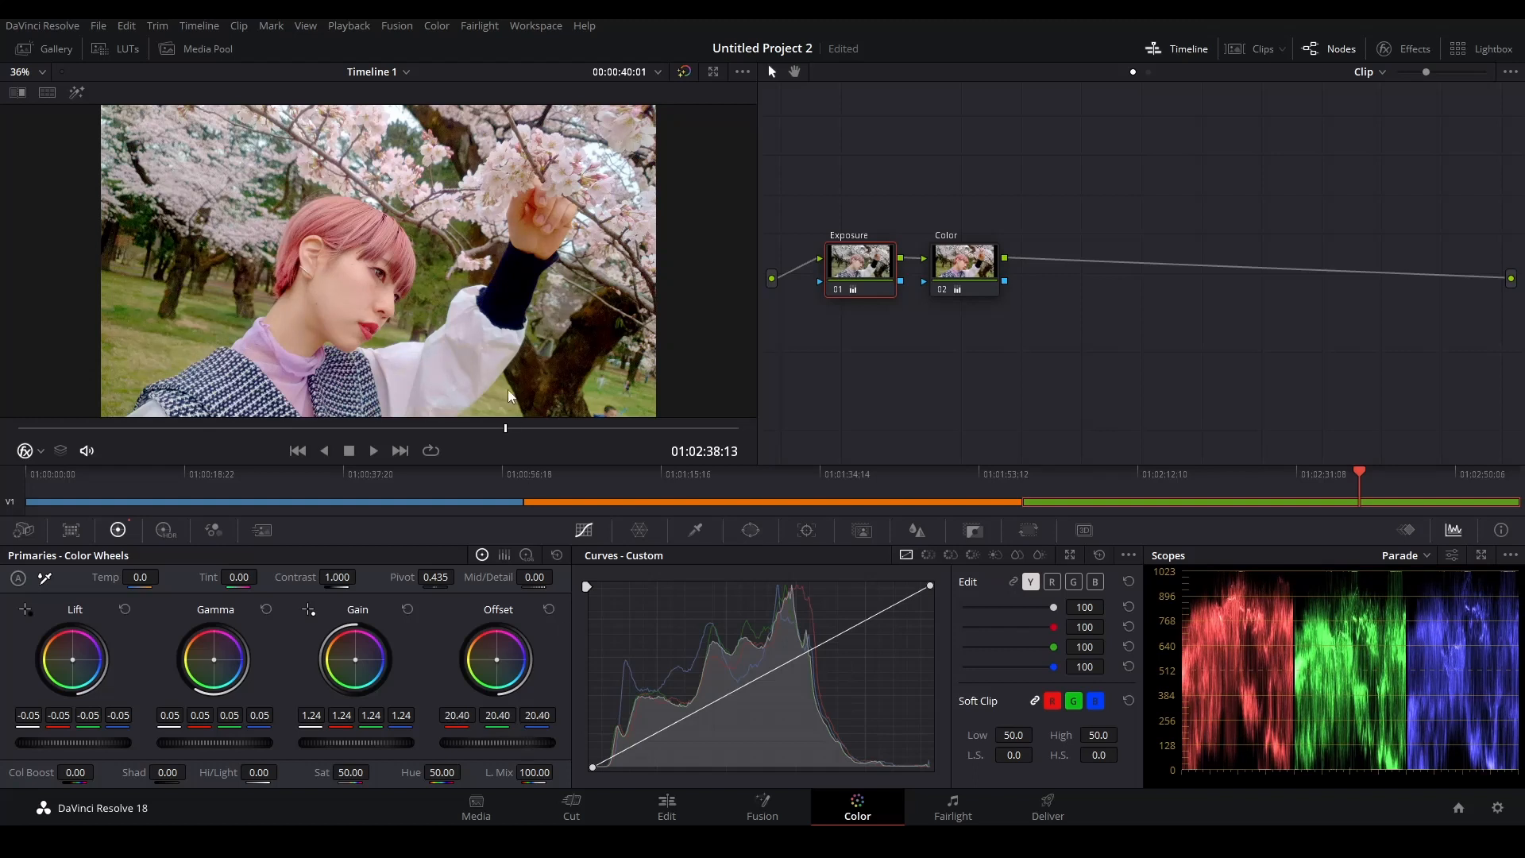
Step: Examine the dark sleeve and tree trunk up close, comparing shadow detail with the grade bypassed and active, and fit the image back in view
{"action": "scroll", "coordinate": [275, 305], "scroll_direction": "up", "scroll_amount": 5}
{"action": "left_click_drag", "start_coordinate": [184, 260], "coordinate": [151, 266]}
{"action": "scroll", "coordinate": [416, 342], "scroll_direction": "up", "scroll_amount": 2}
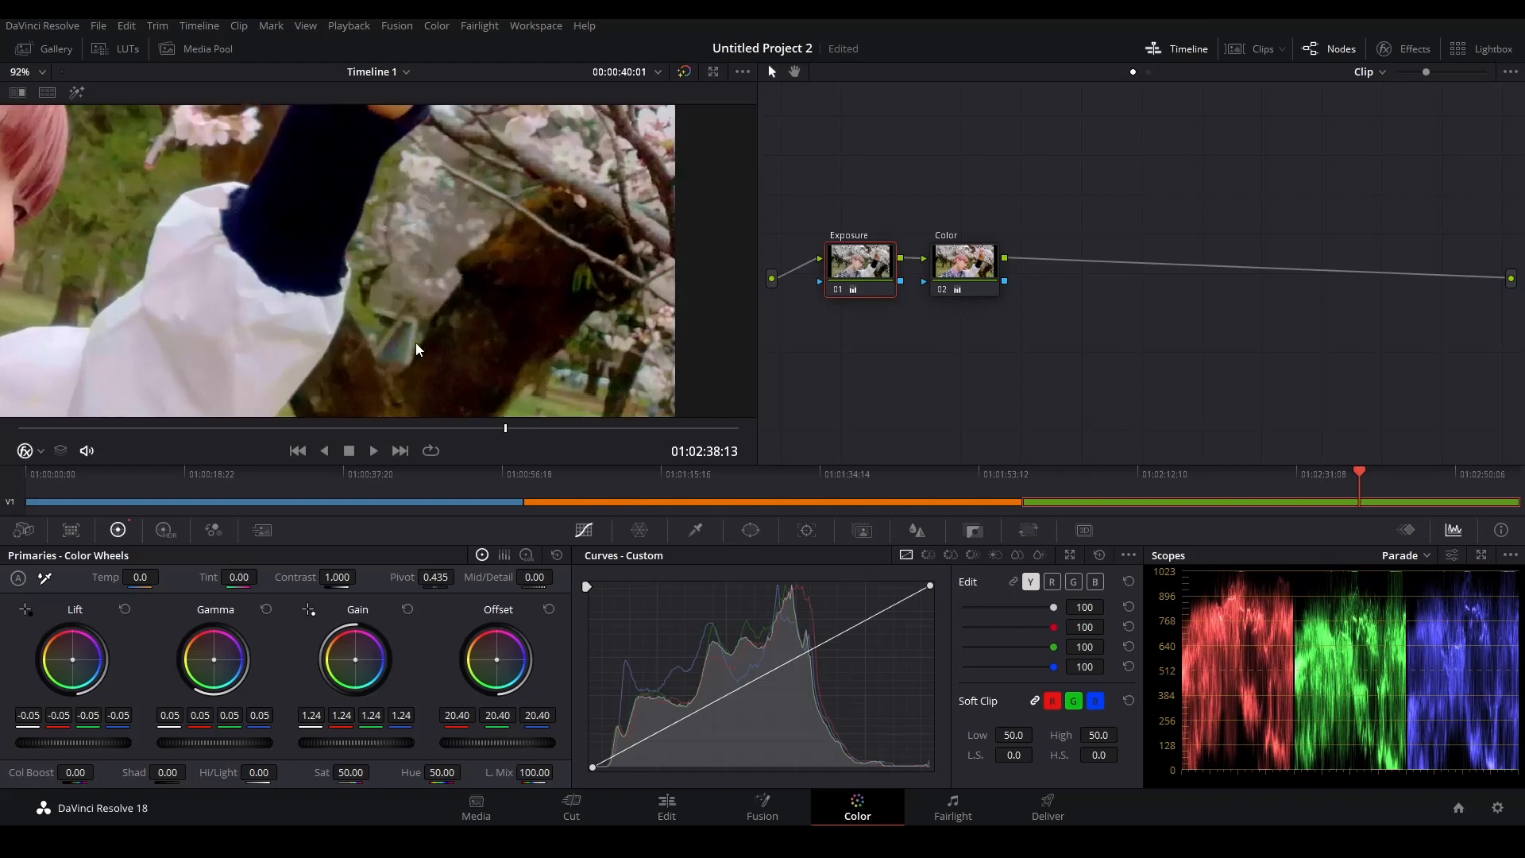
{"action": "left_click_drag", "start_coordinate": [270, 156], "coordinate": [305, 257]}
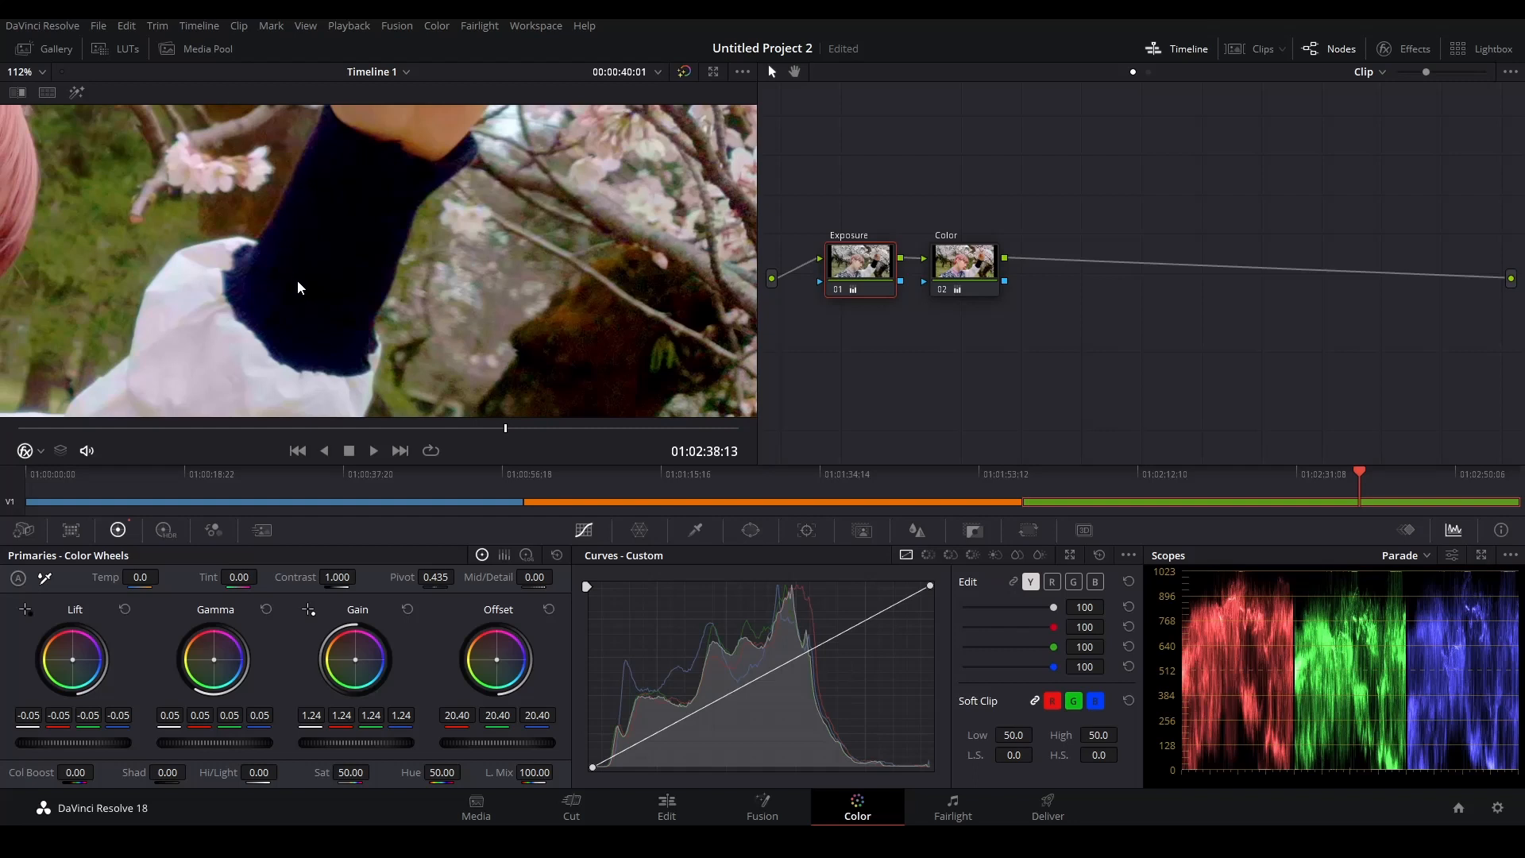
{"action": "scroll", "coordinate": [321, 275], "scroll_direction": "down", "scroll_amount": 3}
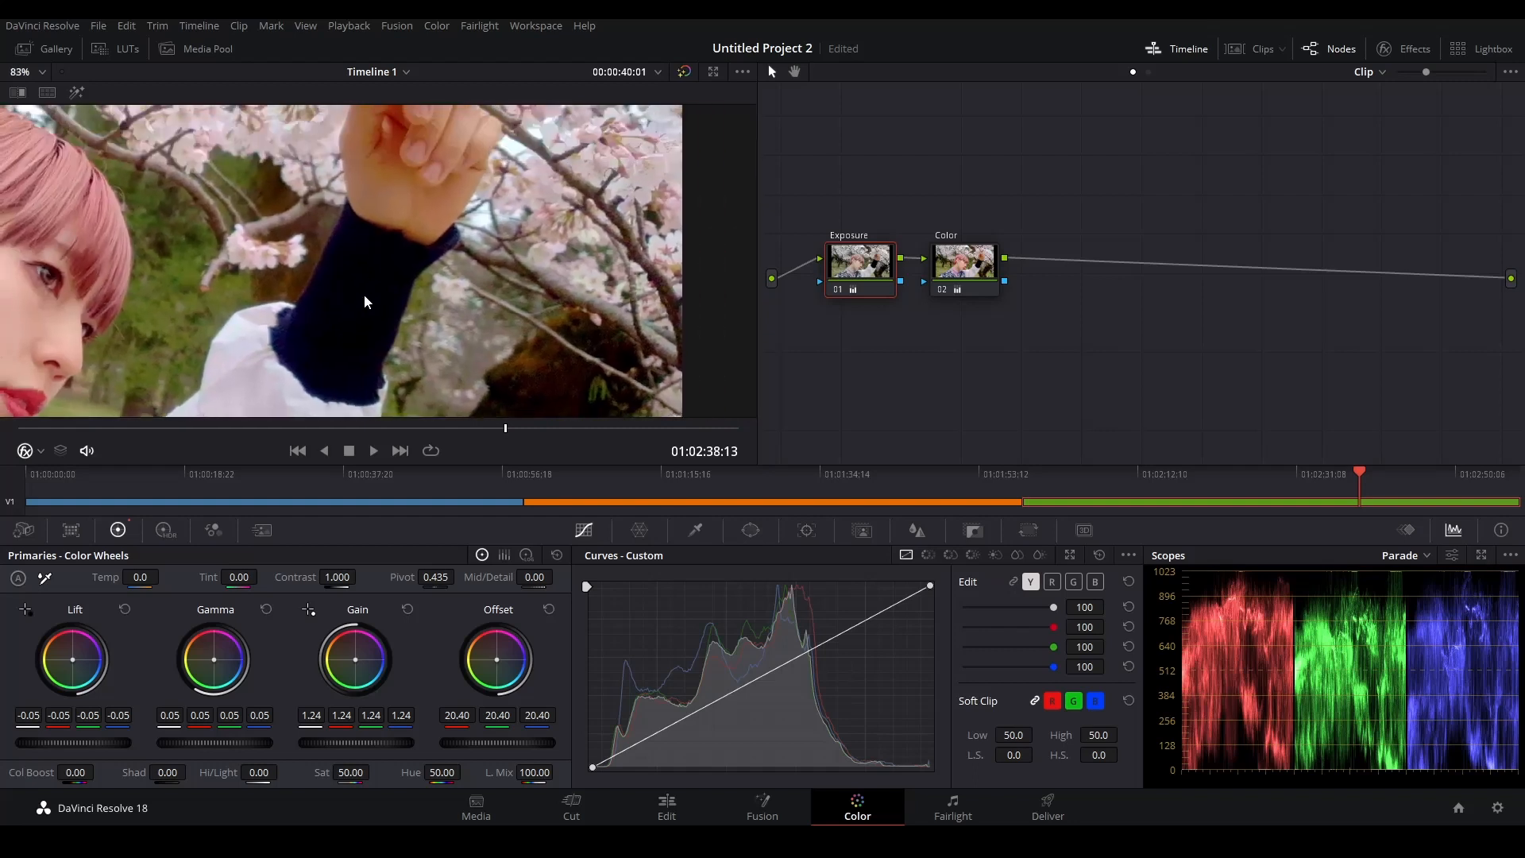
{"action": "key", "text": "shift+d"}
{"action": "key", "text": "shift+d"}
{"action": "left_click_drag", "start_coordinate": [358, 296], "coordinate": [319, 194]}
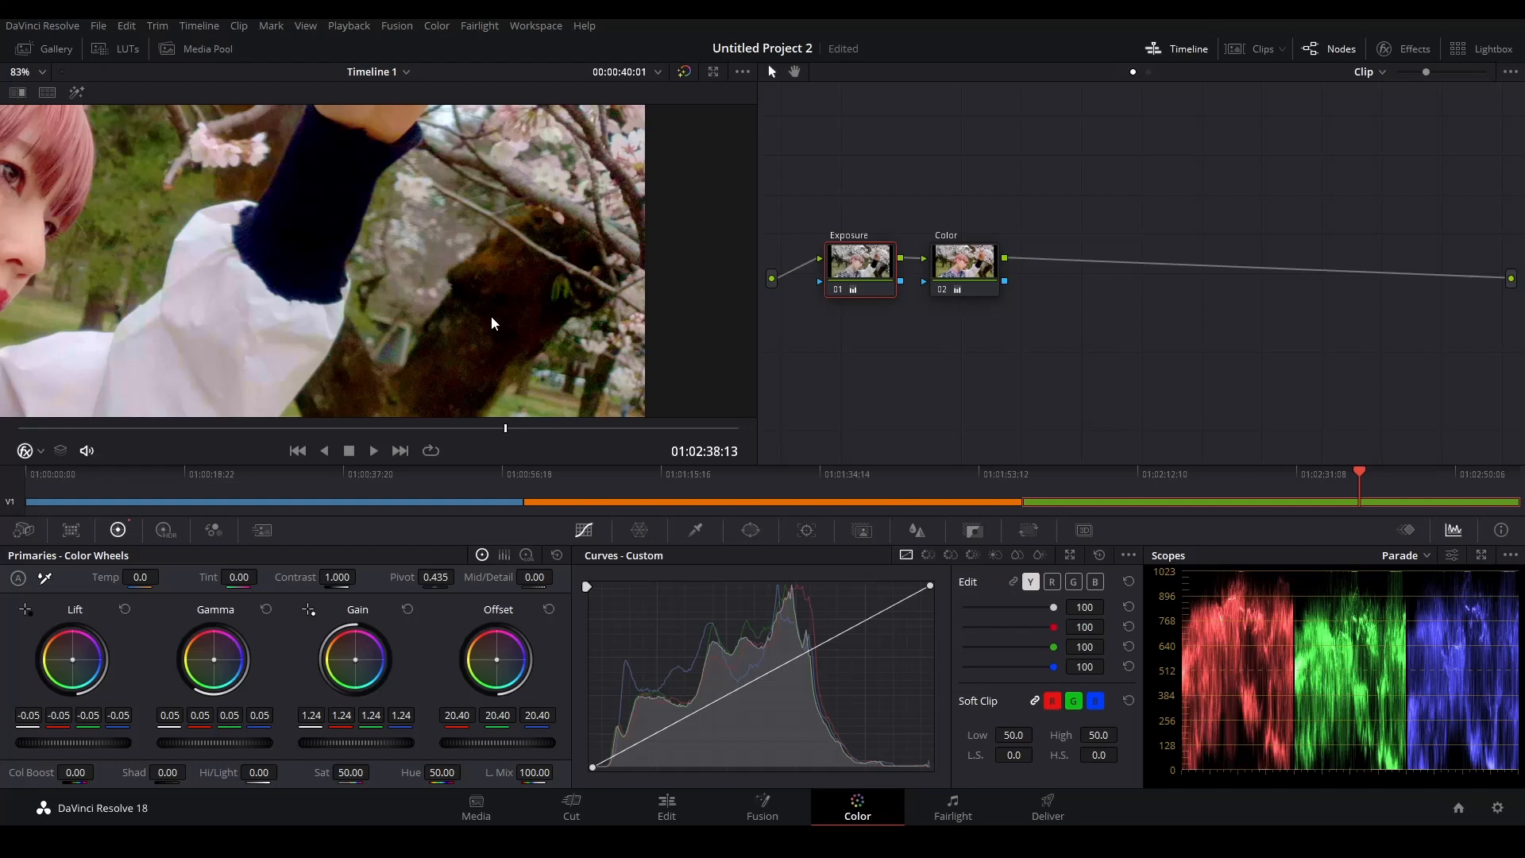
{"action": "key", "text": "shift+z"}
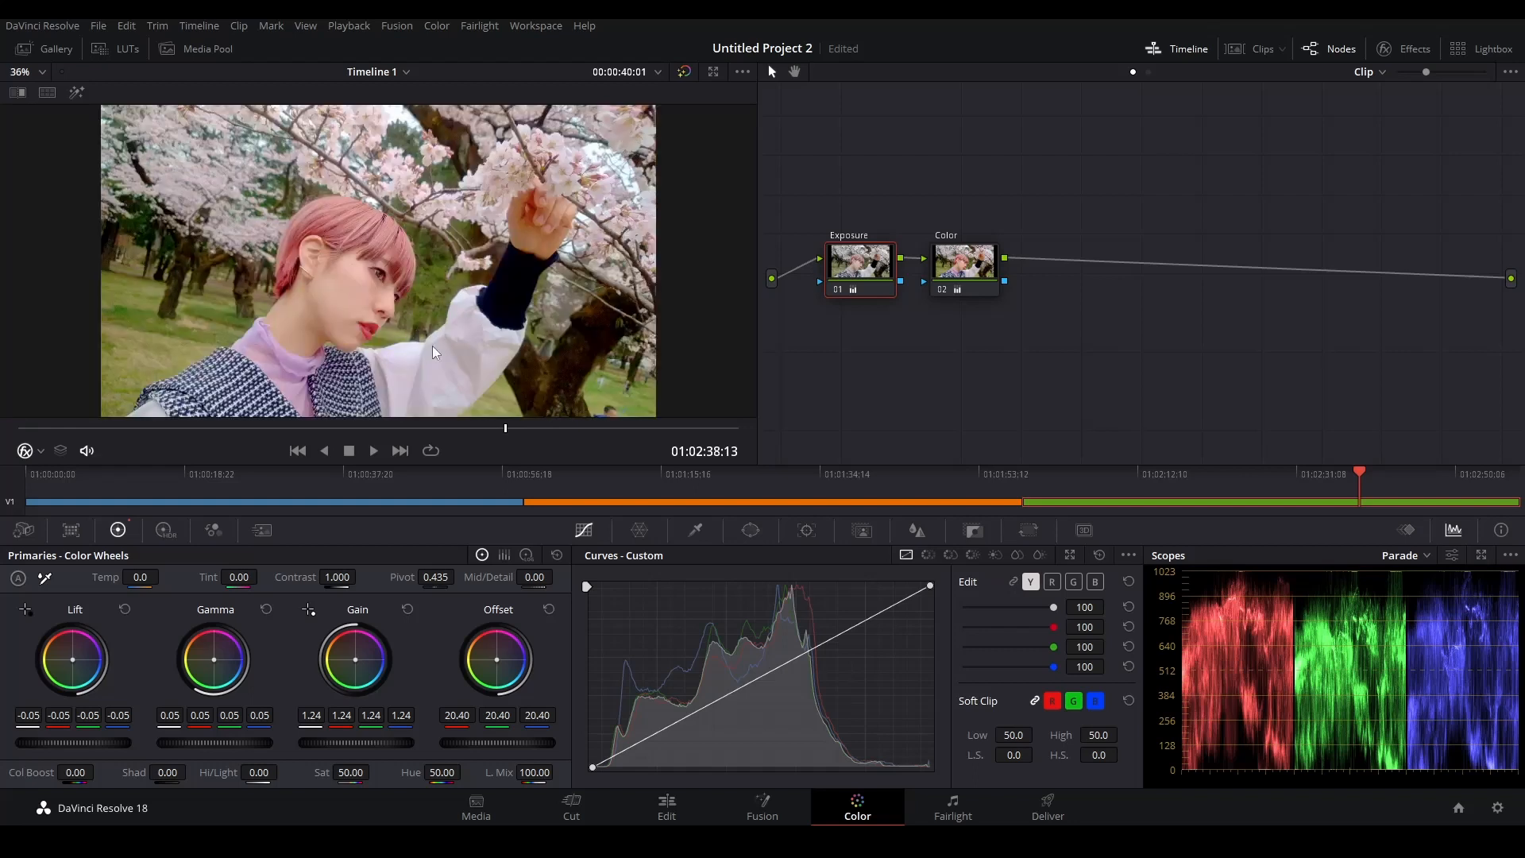
Step: Set the Exposure node's log Shadow wheel to 0.12, resetting a trial value of 0.14, and compare the shadow detail with the grade bypassed
{"action": "left_click", "coordinate": [527, 555]}
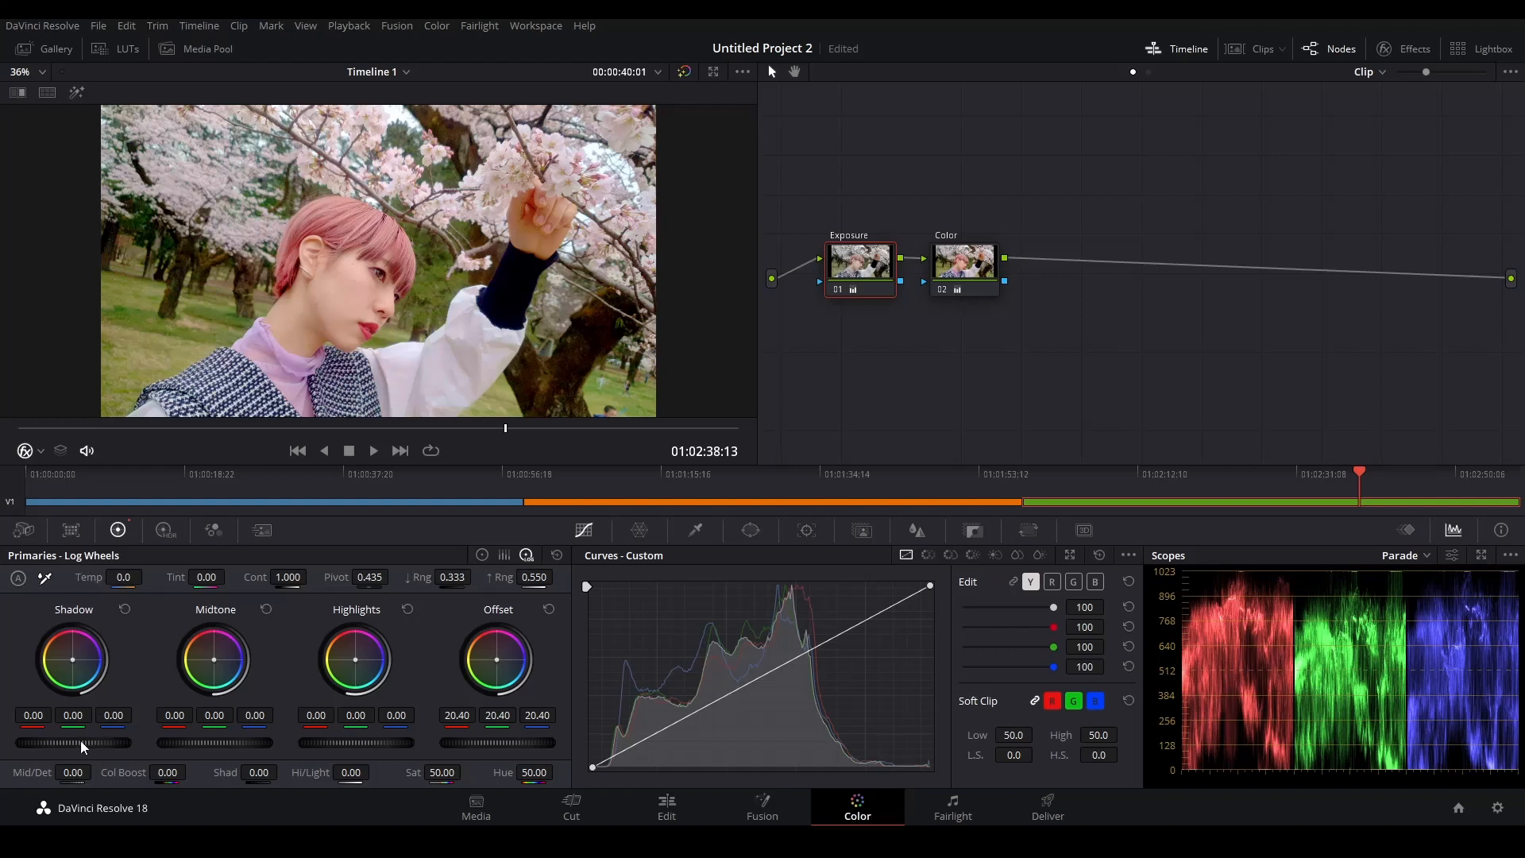
{"action": "left_click_drag", "start_coordinate": [73, 743], "coordinate": [98, 742]}
{"action": "scroll", "coordinate": [564, 371], "scroll_direction": "up", "scroll_amount": 3}
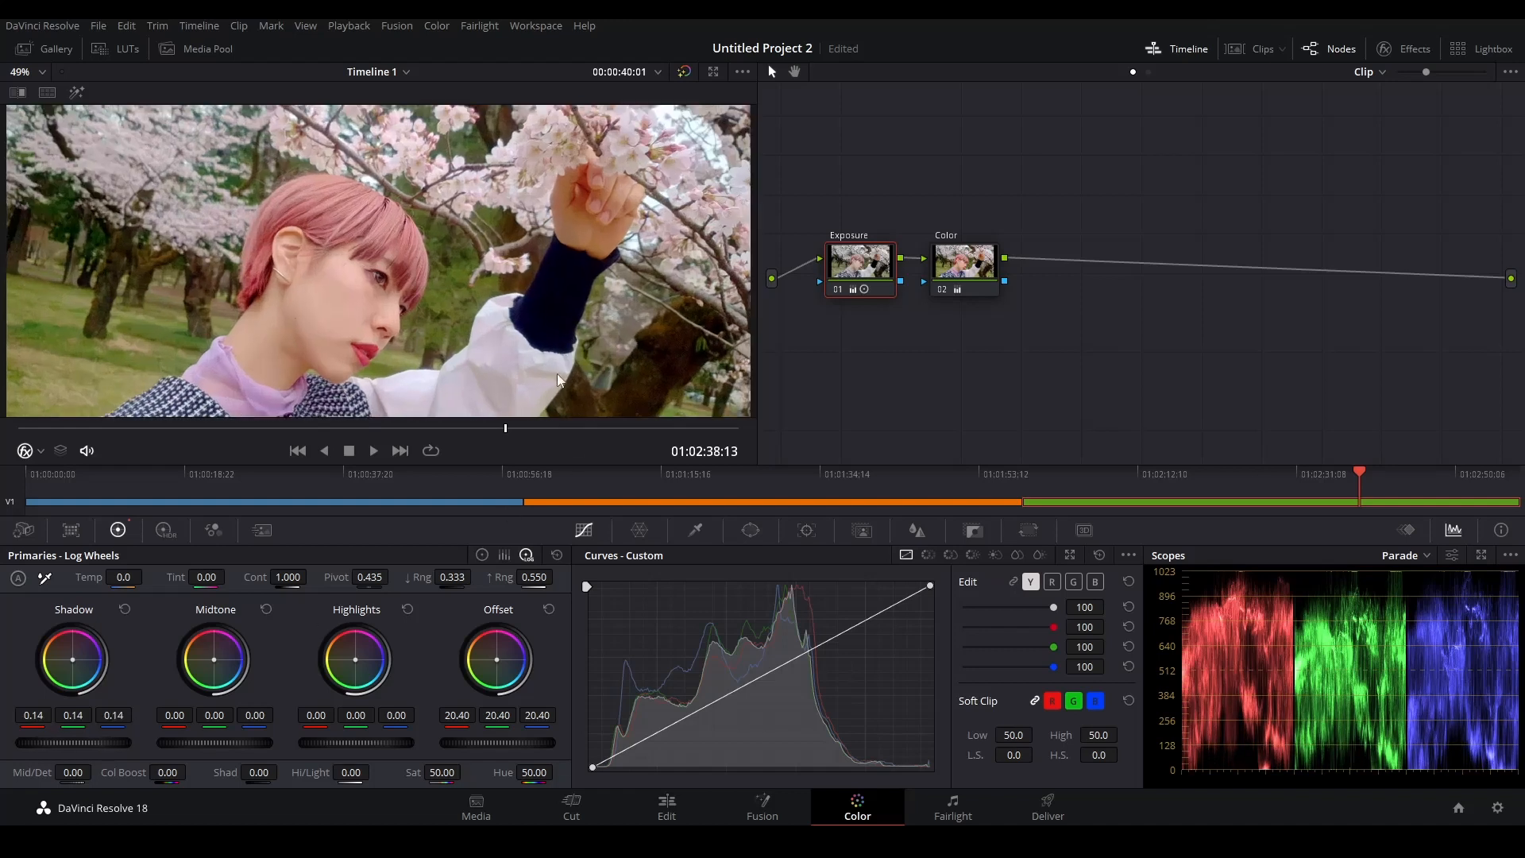
{"action": "left_click_drag", "start_coordinate": [554, 374], "coordinate": [359, 330]}
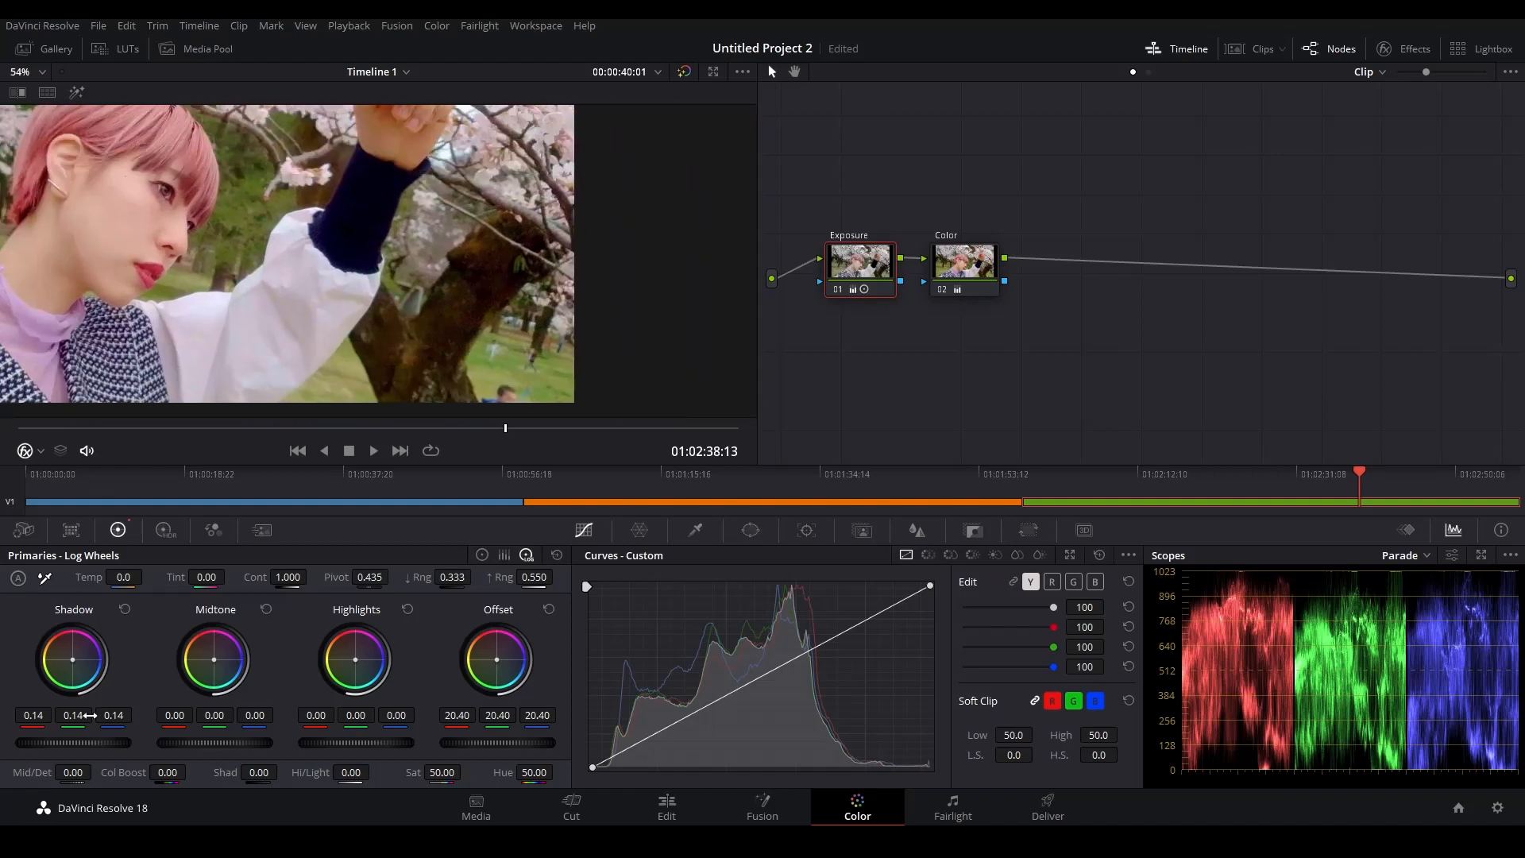
{"action": "left_click", "coordinate": [125, 609]}
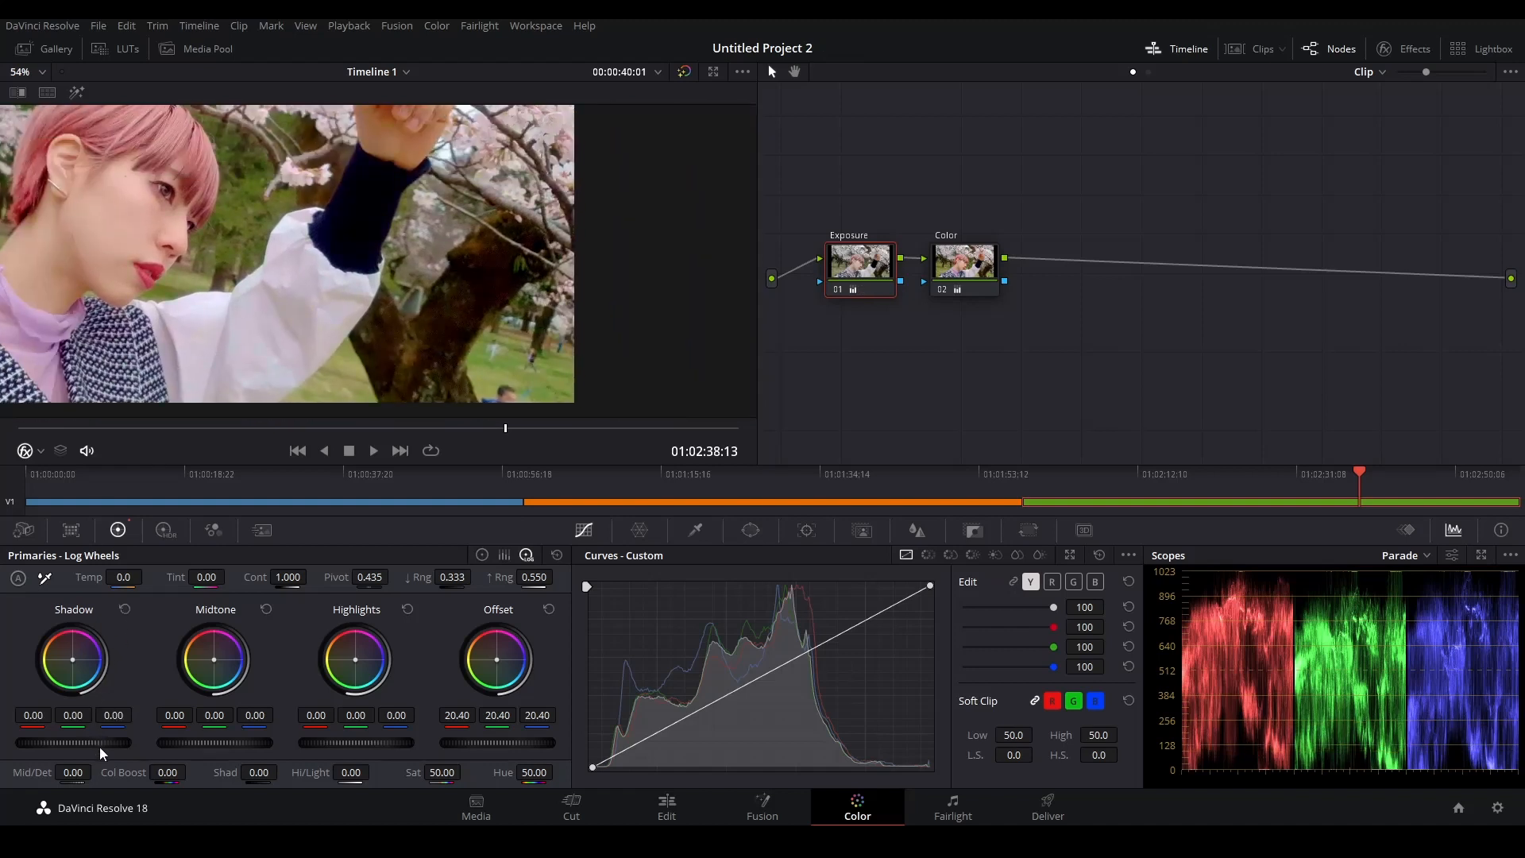
{"action": "left_click_drag", "start_coordinate": [75, 746], "coordinate": [101, 746]}
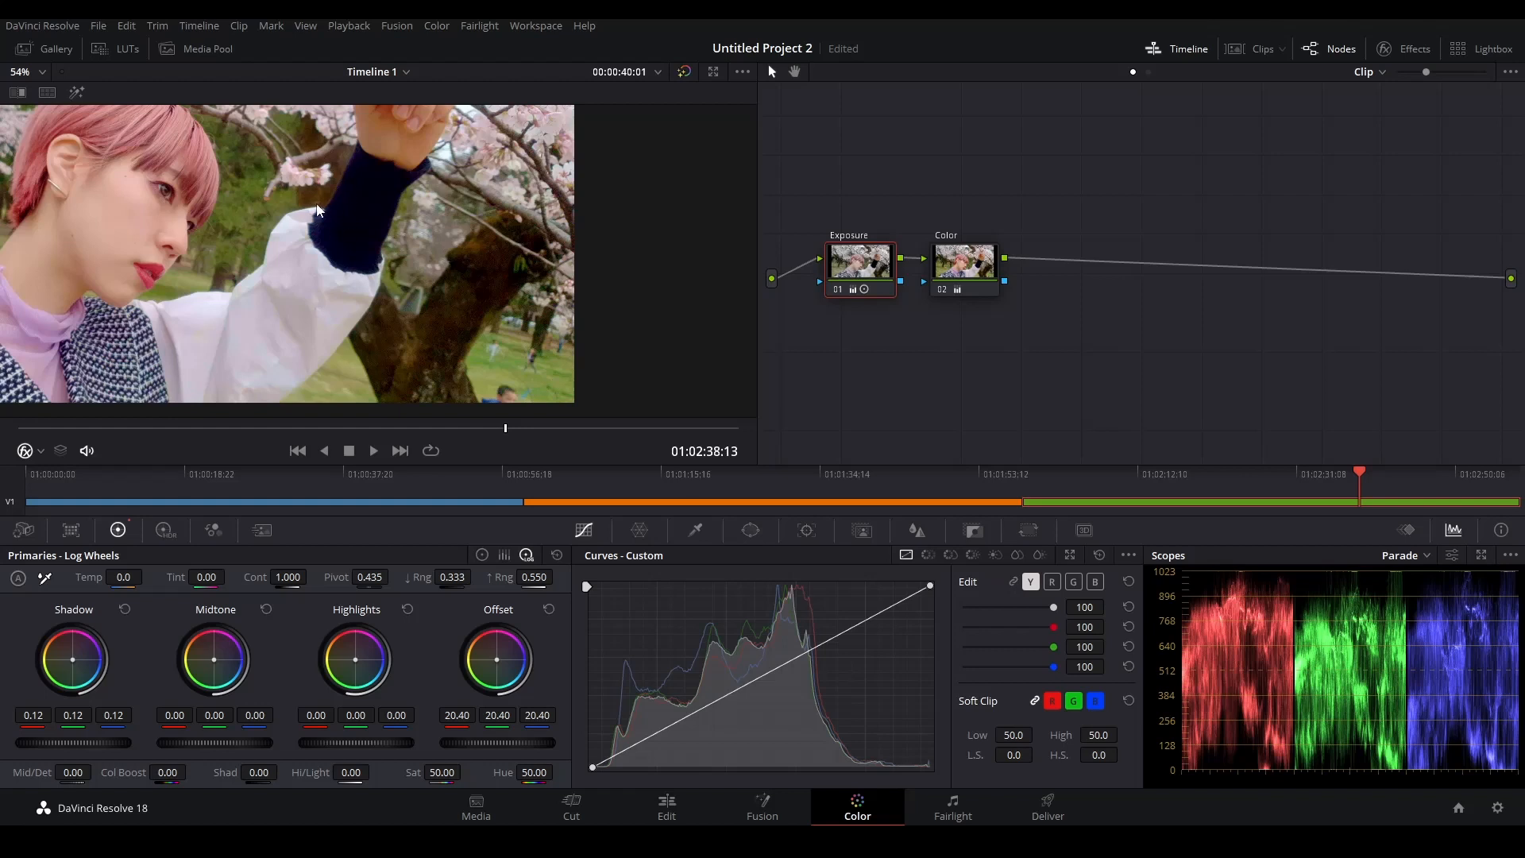
{"action": "key", "text": "shift+d"}
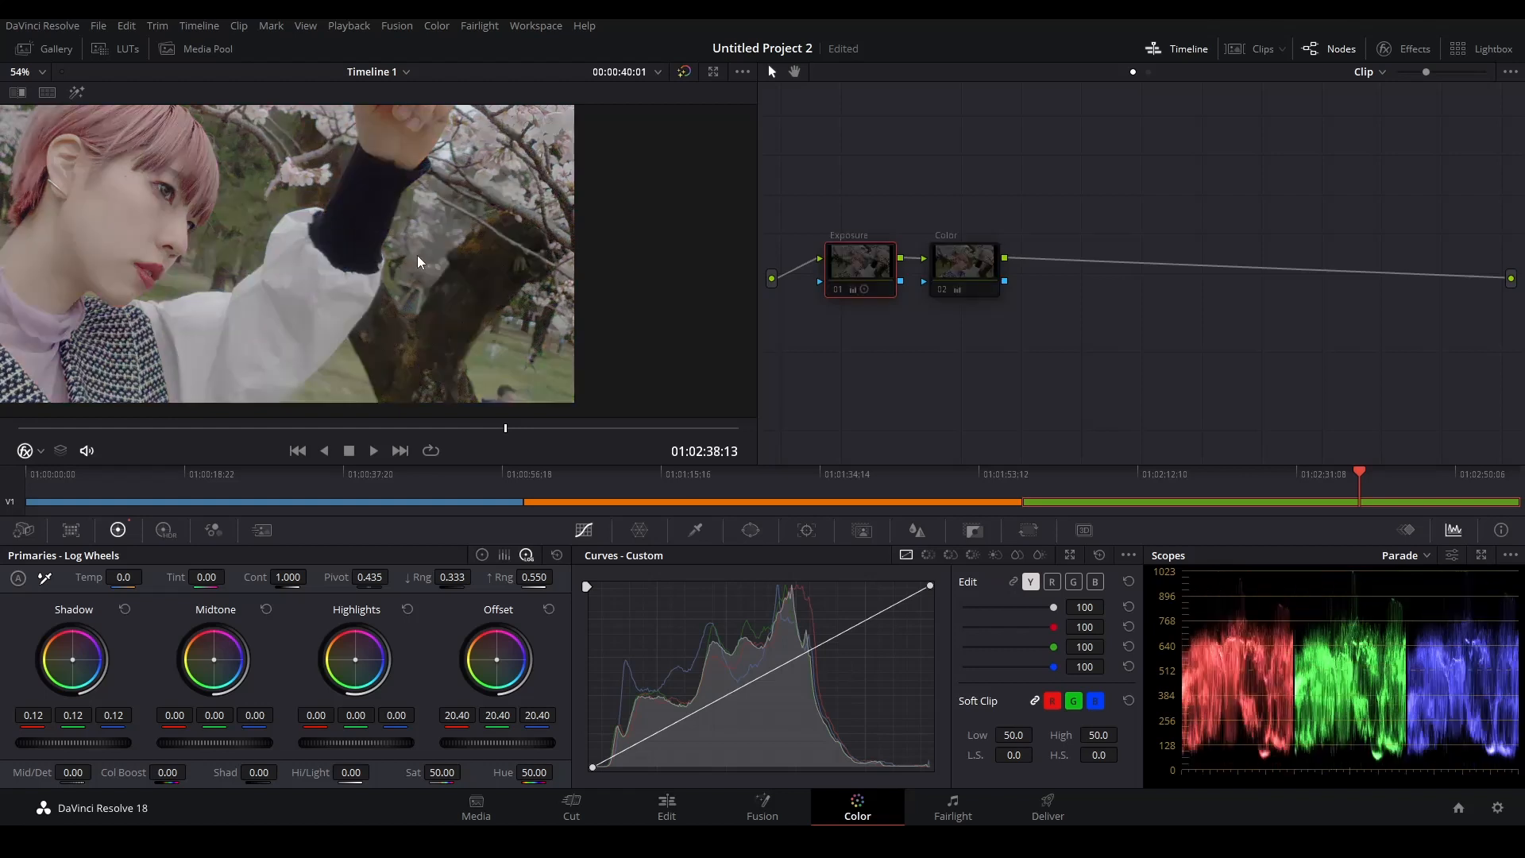
{"action": "key", "text": "shift+d"}
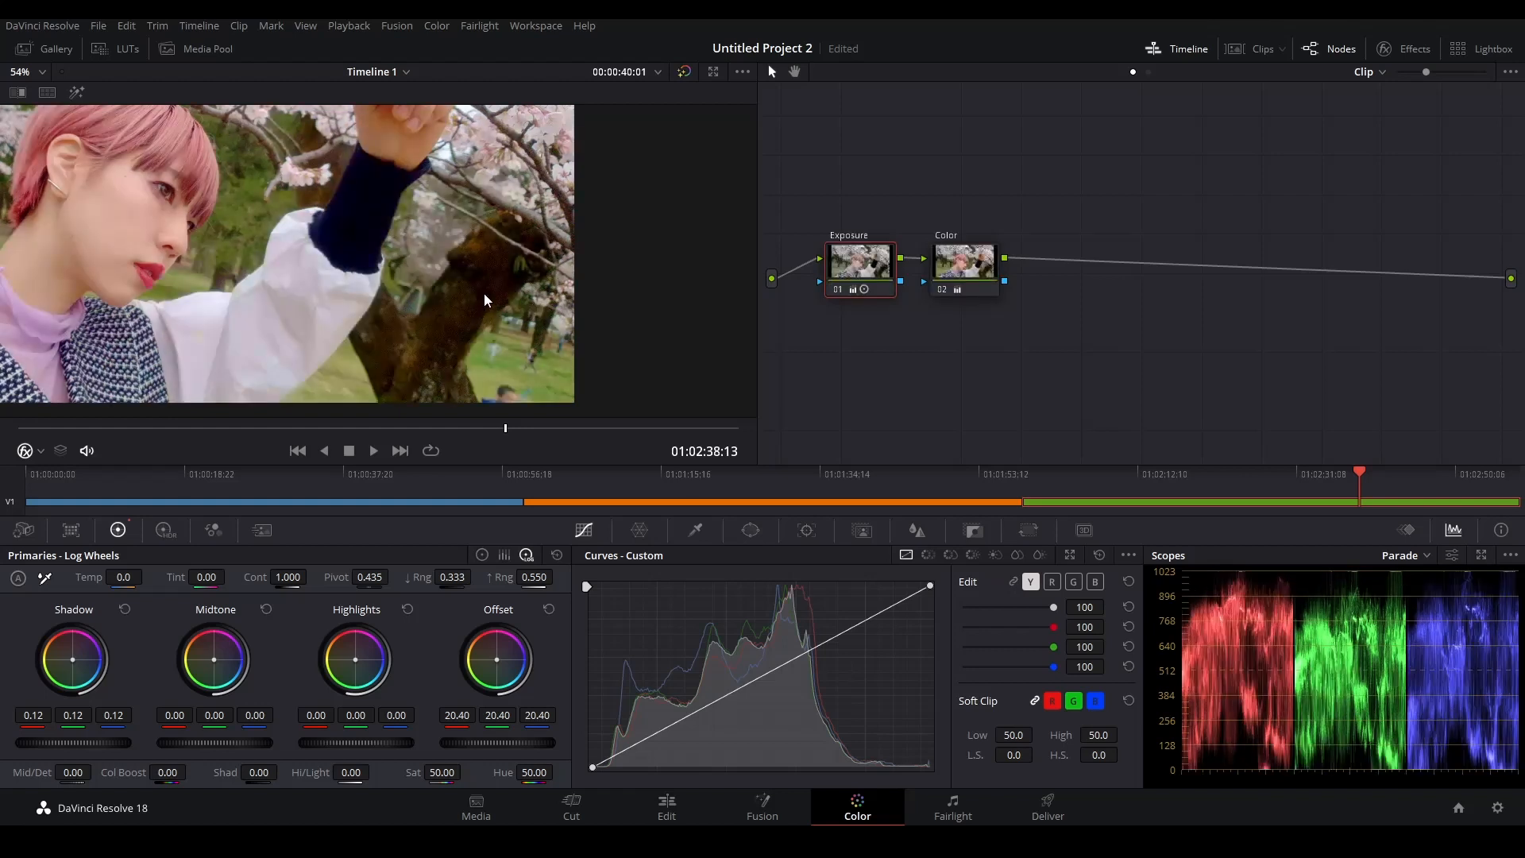
{"action": "key", "text": "shift+z"}
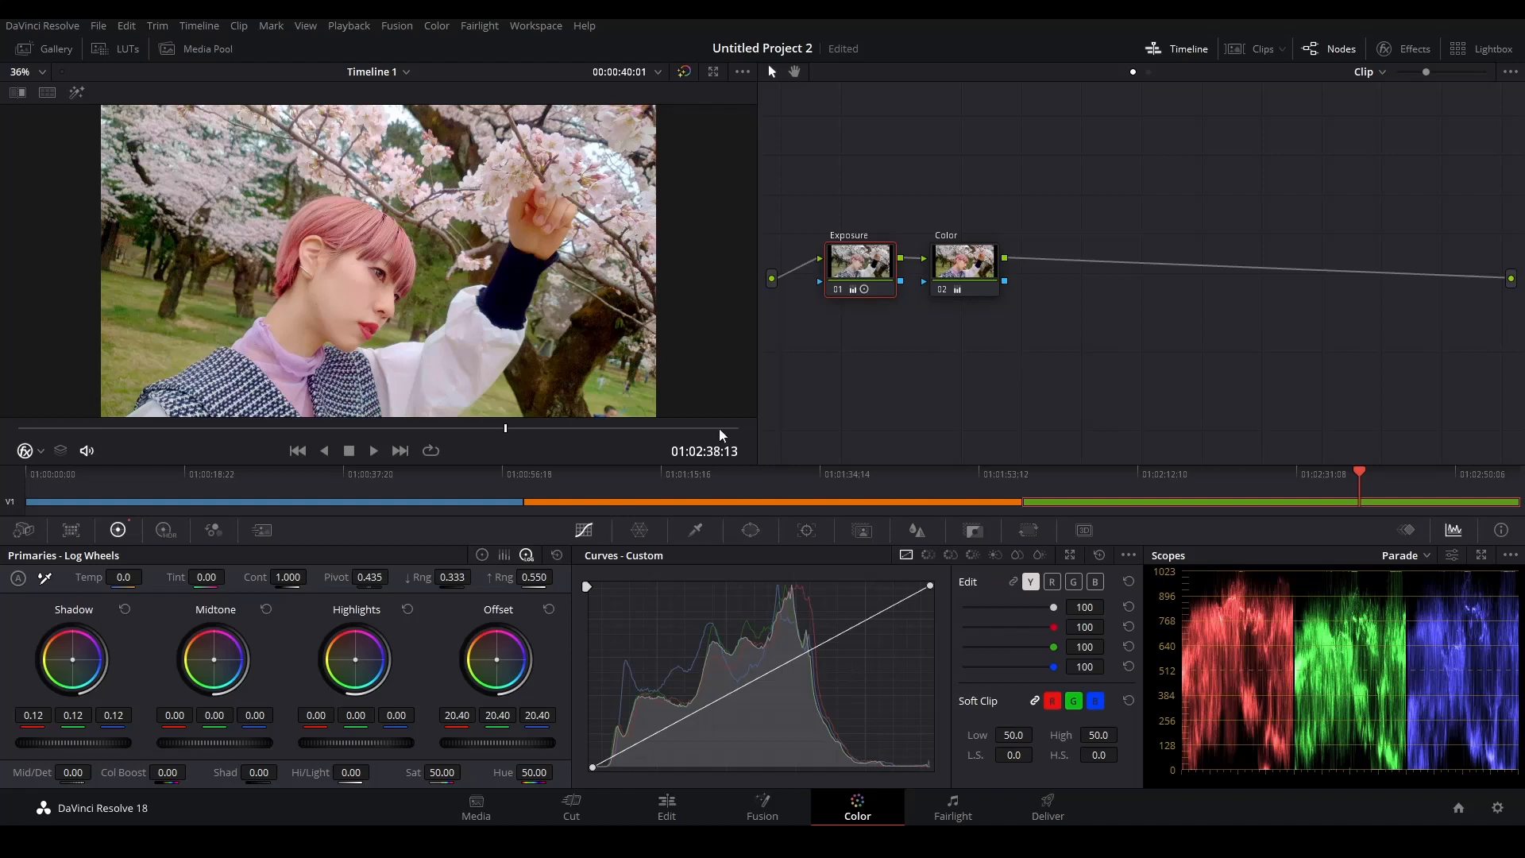
Step: Tint the Color node's primary wheels in RGB: Lift -0.07/0.02/0.02, Gamma 0.05/-0.01/-0.06, Gain 0.90/1.02/1.11 and Offset 29.01/23.87/21.44
{"action": "left_click", "coordinate": [965, 274]}
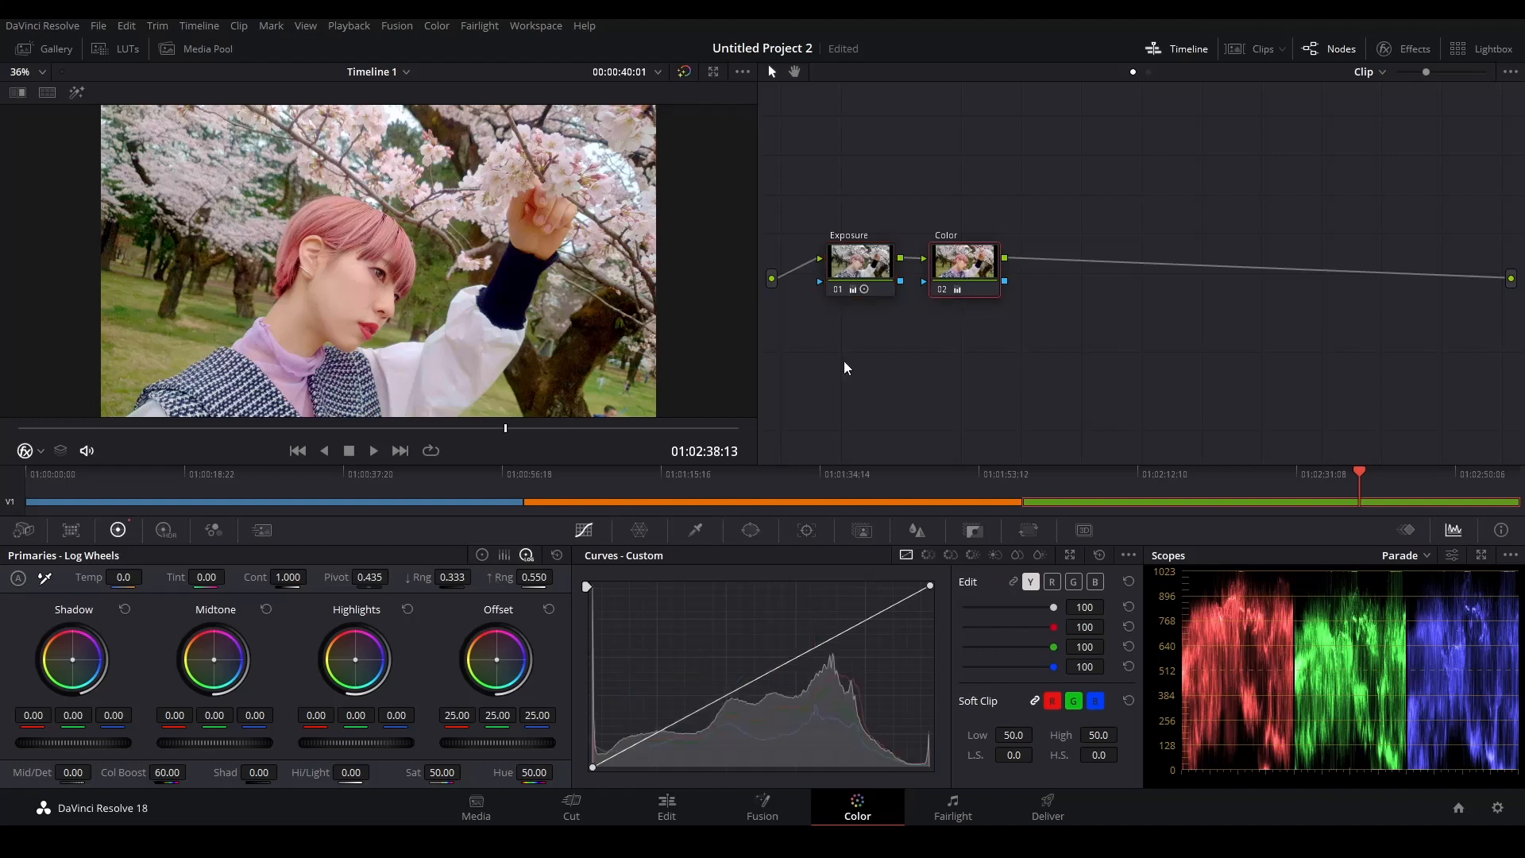
{"action": "left_click", "coordinate": [484, 556]}
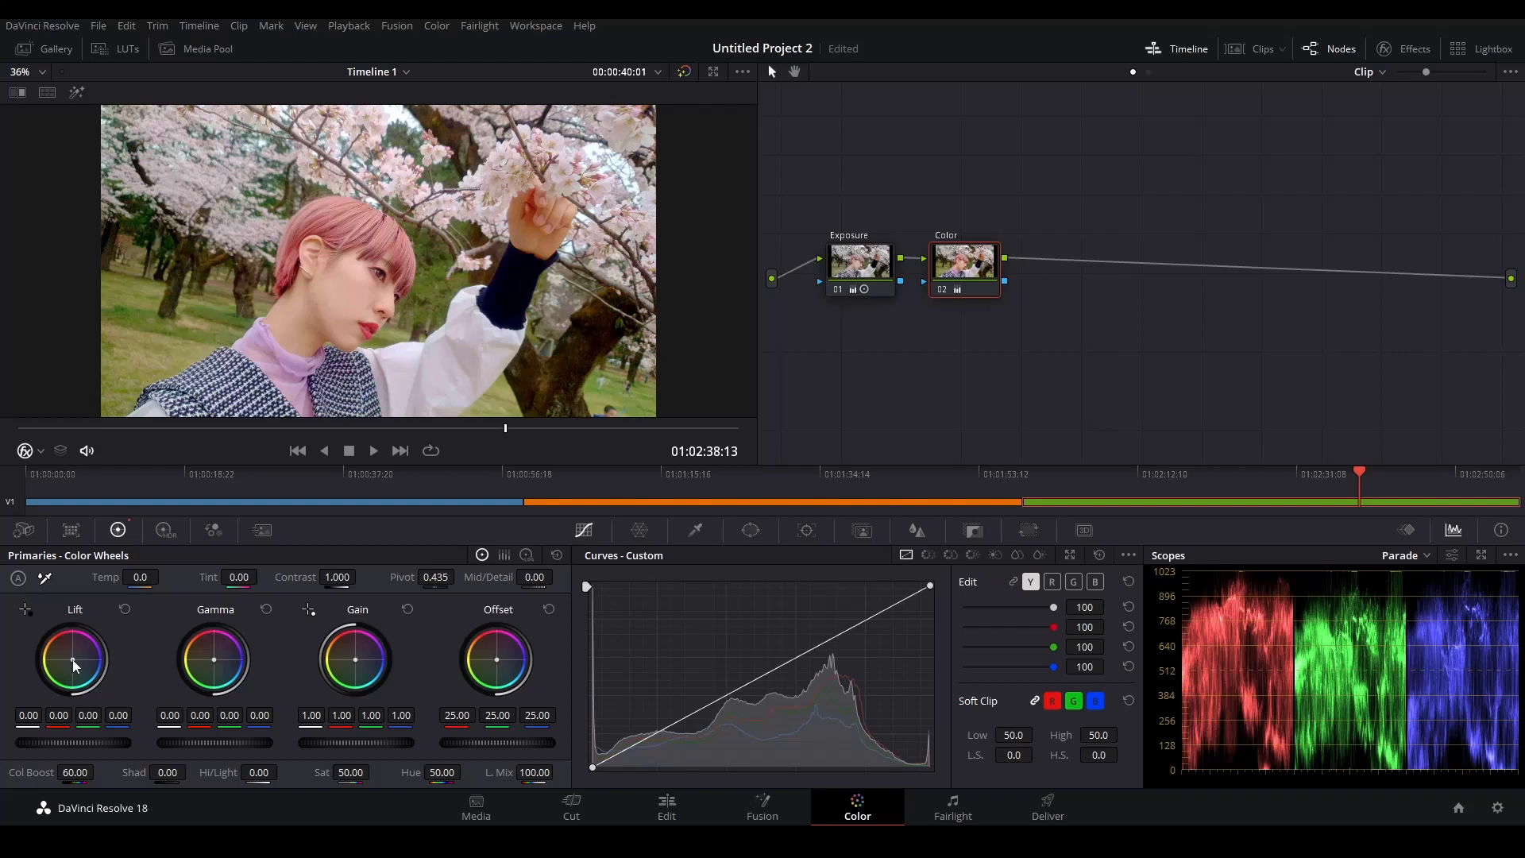
{"action": "left_click_drag", "start_coordinate": [73, 659], "coordinate": [74, 663]}
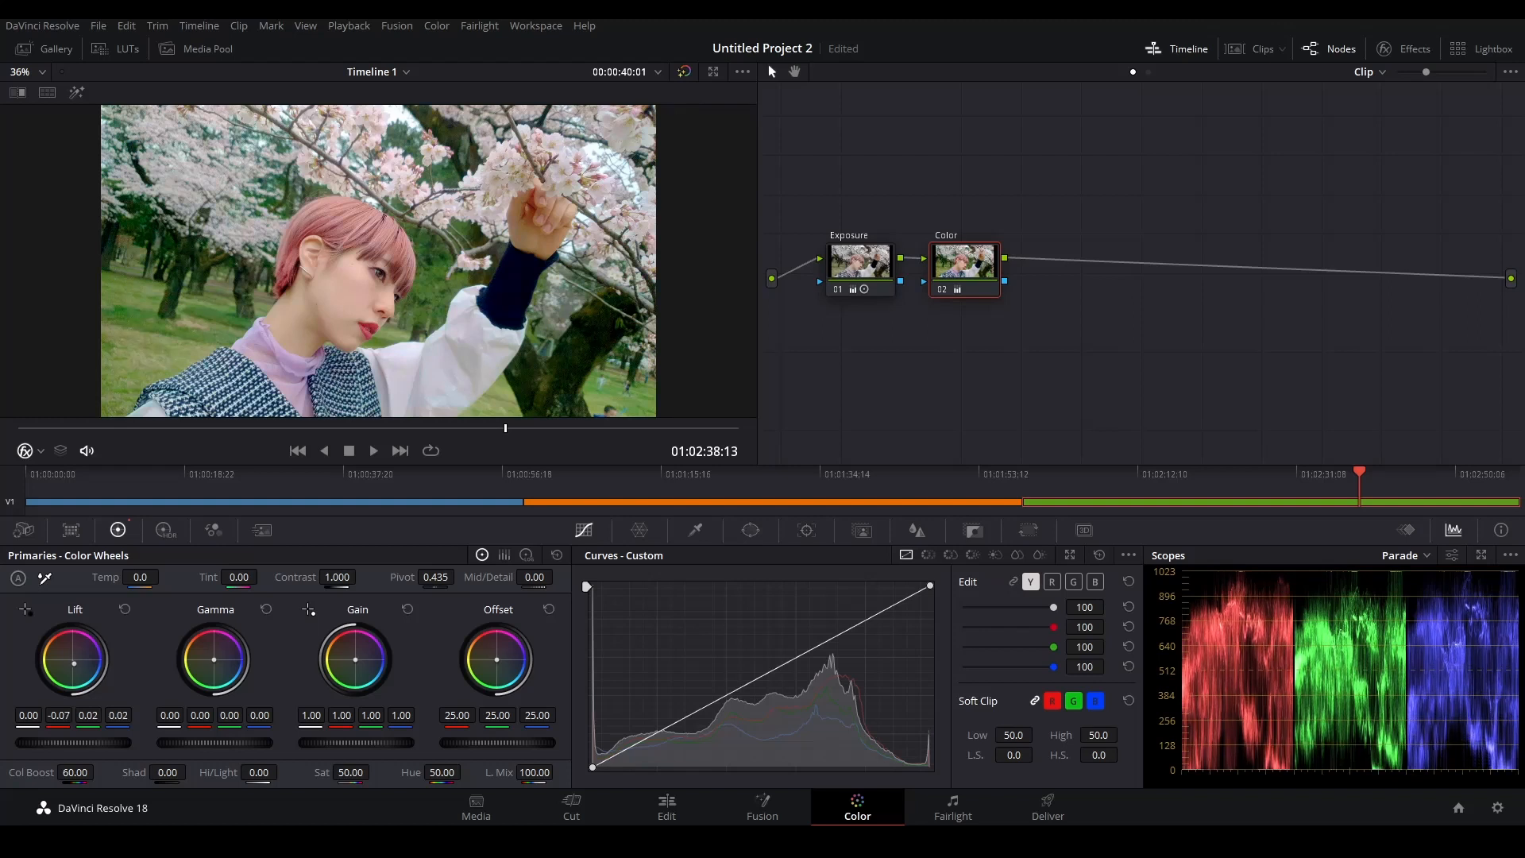
{"action": "left_click_drag", "start_coordinate": [205, 662], "coordinate": [209, 656]}
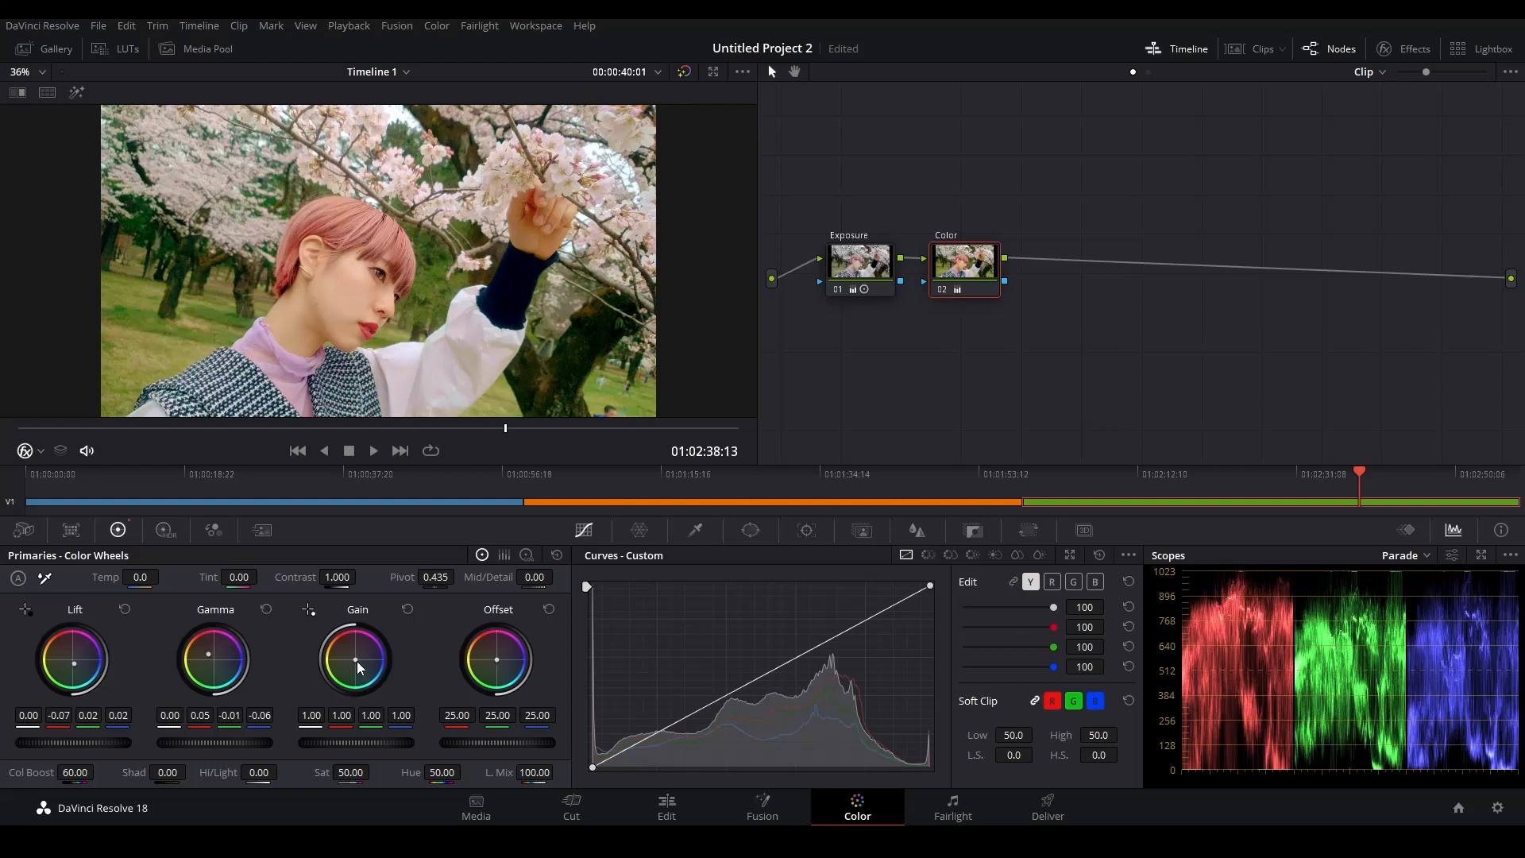
{"action": "left_click_drag", "start_coordinate": [361, 670], "coordinate": [362, 672]}
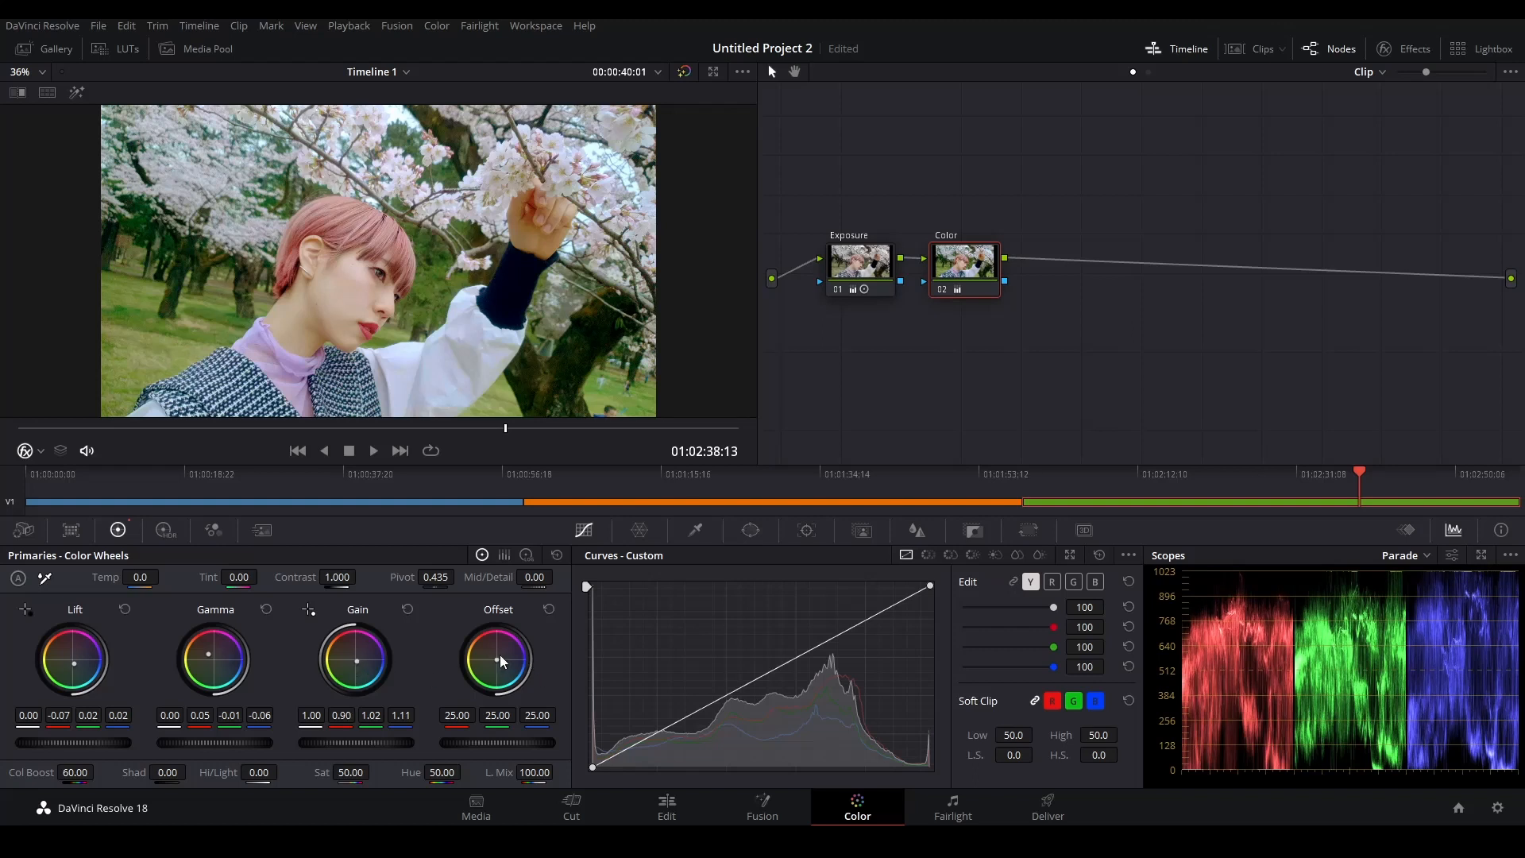
{"action": "left_click_drag", "start_coordinate": [499, 660], "coordinate": [498, 658]}
{"action": "left_click_drag", "start_coordinate": [495, 657], "coordinate": [496, 659]}
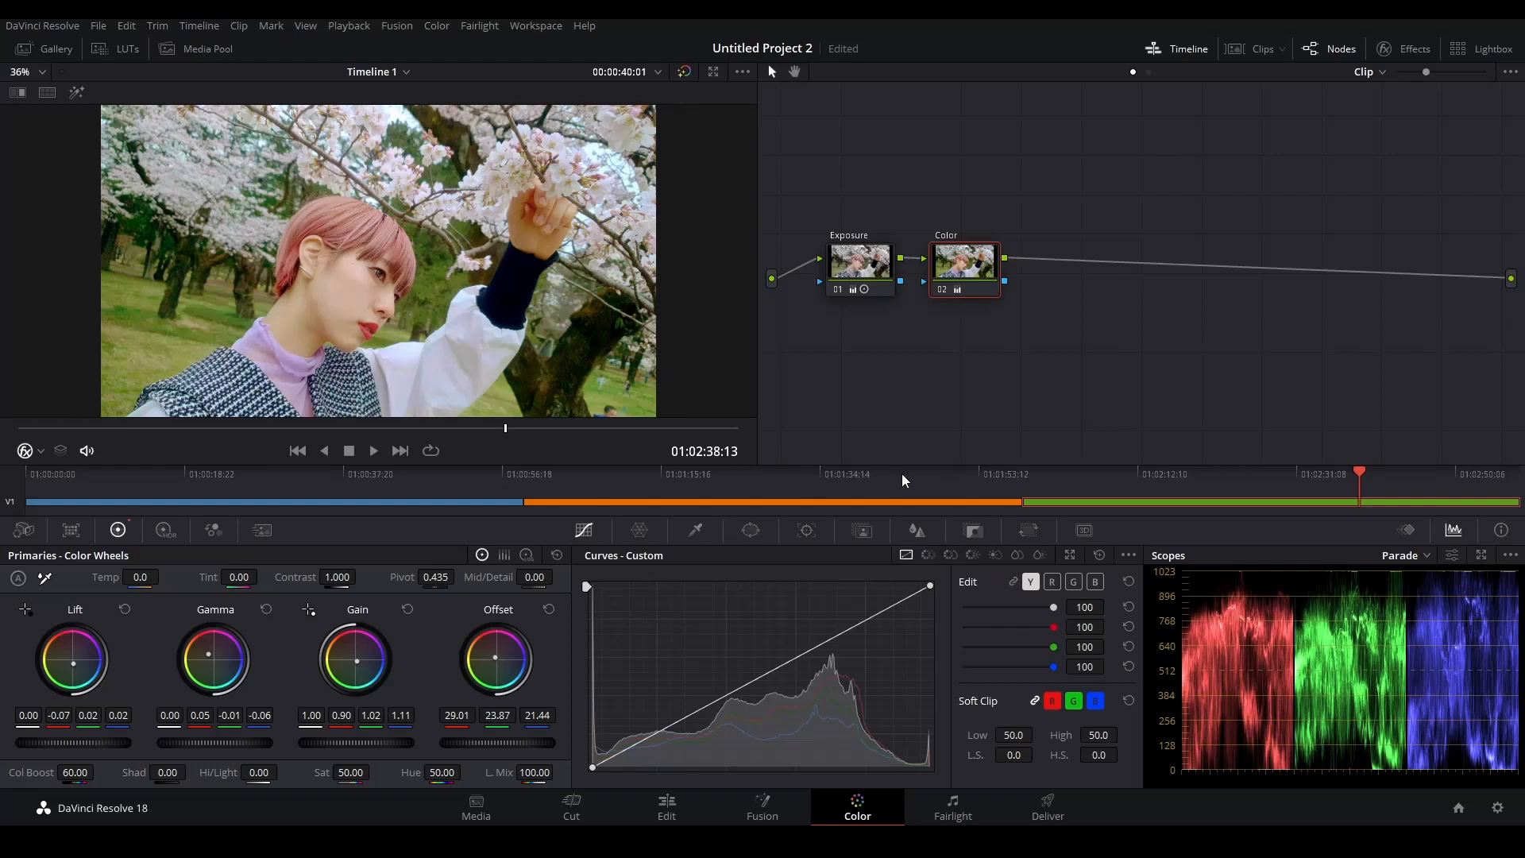
Step: Compare the middle clip's grade at 01:01:40:05 with the last clip's, check its close-up at 01:02:46:07 and go to 01:02:39:05
{"action": "left_click_drag", "start_coordinate": [902, 473], "coordinate": [869, 478]}
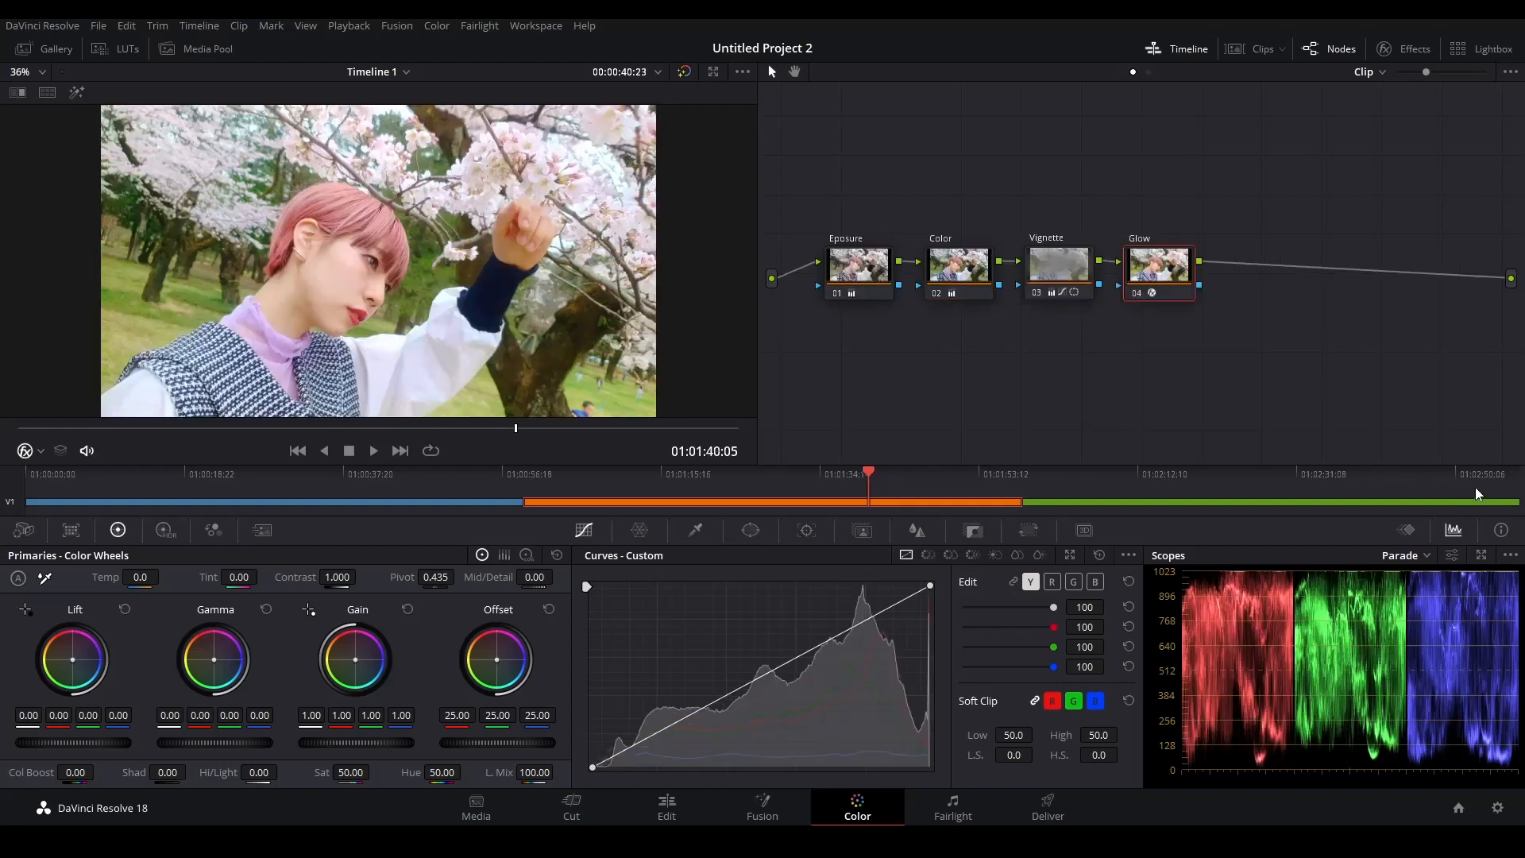
{"action": "left_click_drag", "start_coordinate": [1389, 482], "coordinate": [1414, 485]}
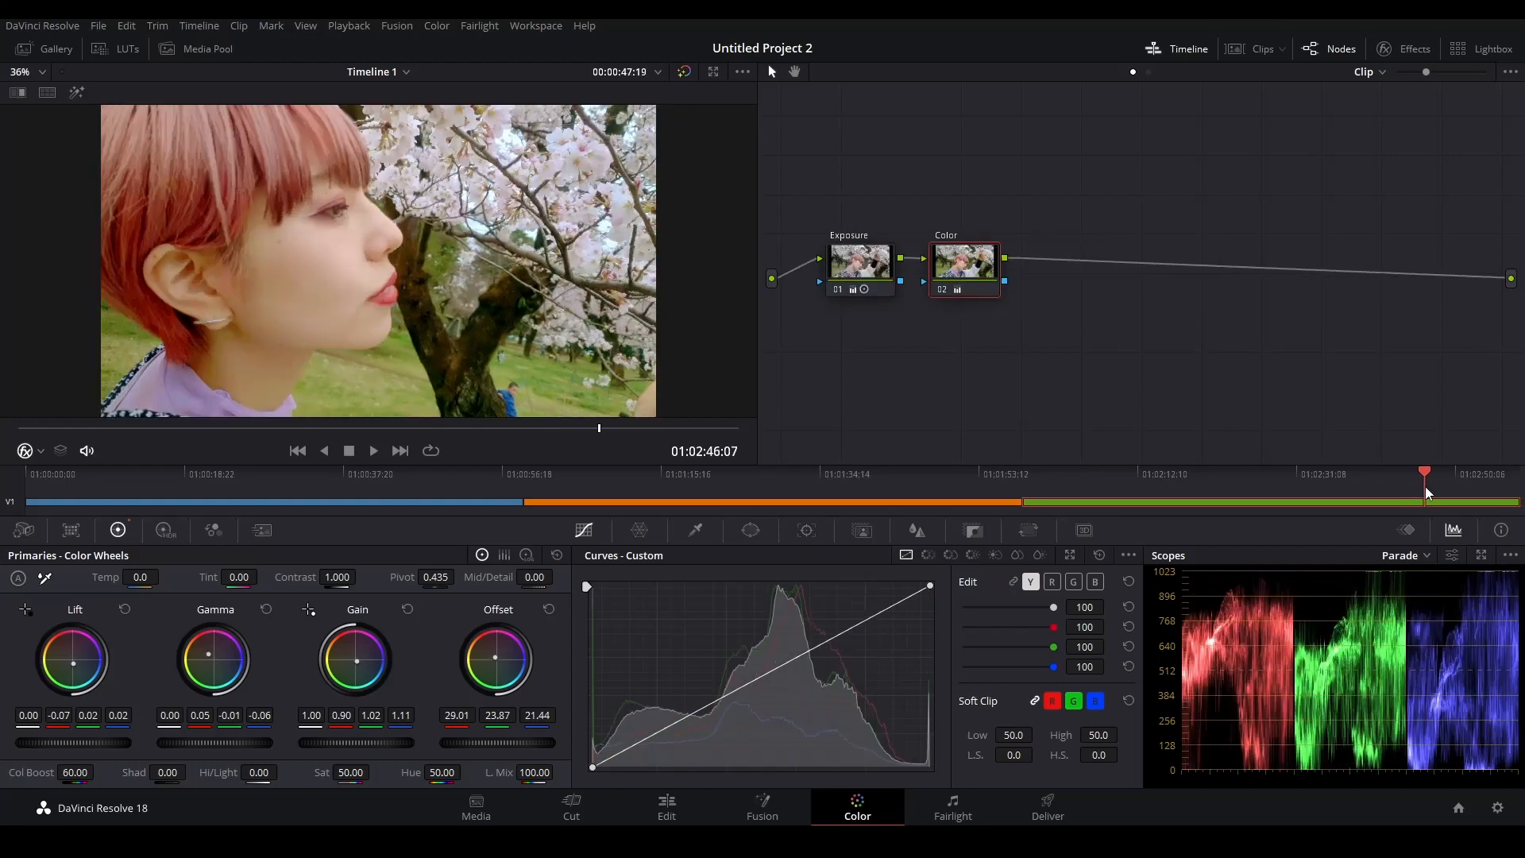
{"action": "left_click_drag", "start_coordinate": [1425, 486], "coordinate": [1363, 494]}
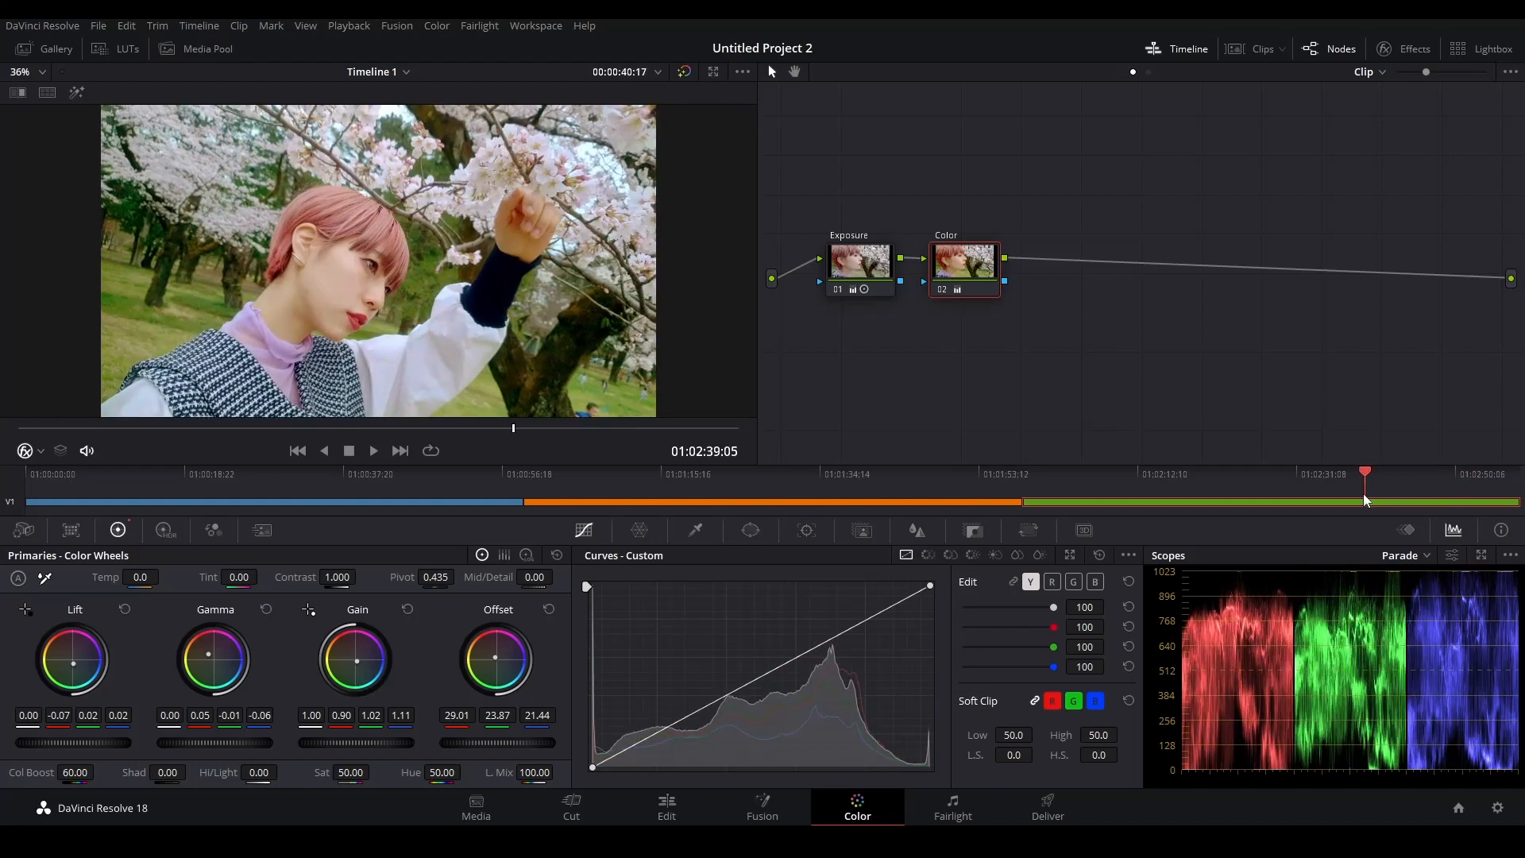